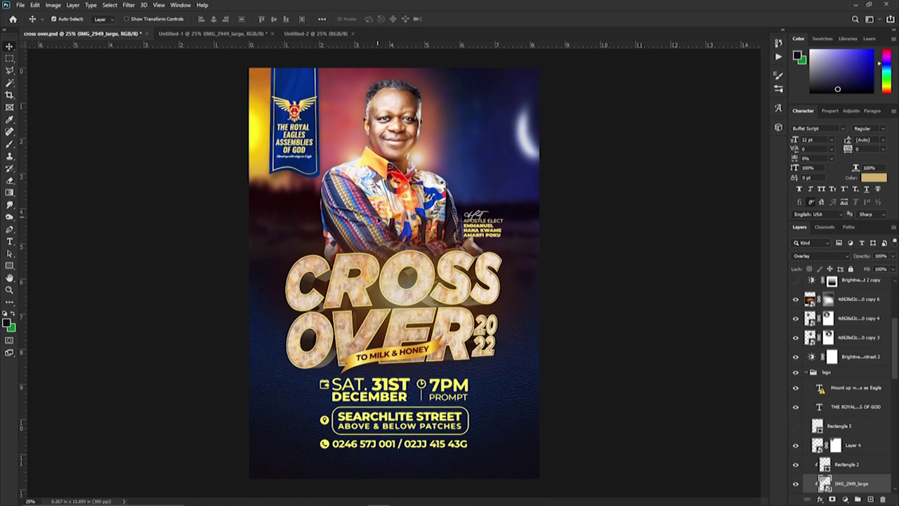
- Compare the two backgrounds in the finished cross over.psd flyer by toggling the sun-and-moon image layer, and examine the design up close
{"action": "scroll", "coordinate": [822, 450], "scroll_direction": "up", "scroll_amount": 10}
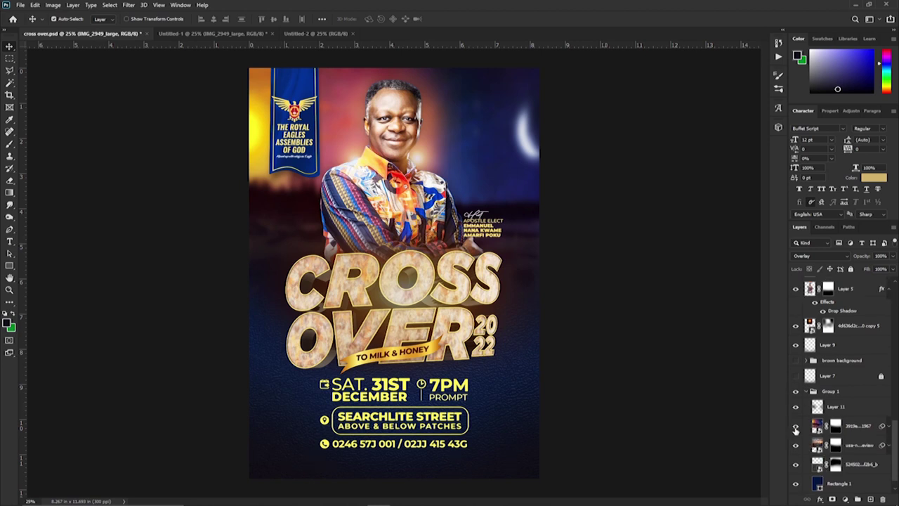
{"action": "left_click", "coordinate": [796, 427]}
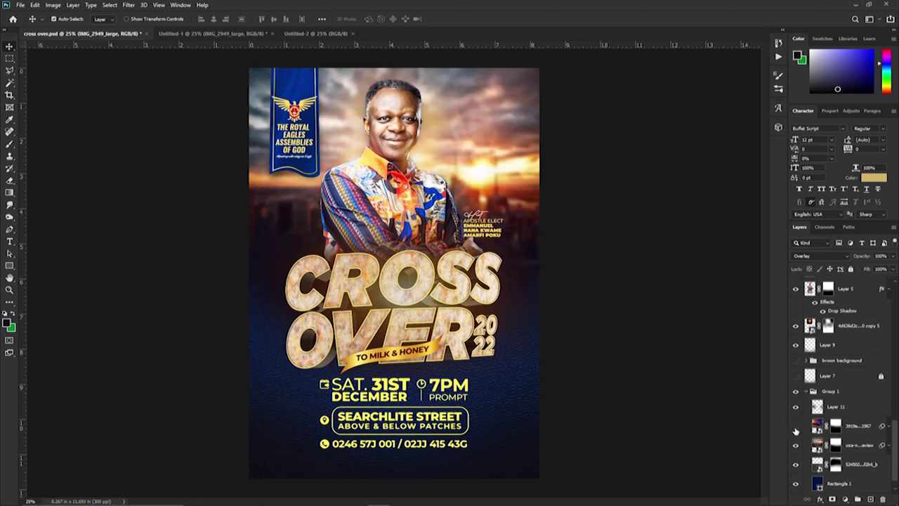
{"action": "key", "text": "ctrl+plus"}
{"action": "key", "text": "ctrl+plus"}
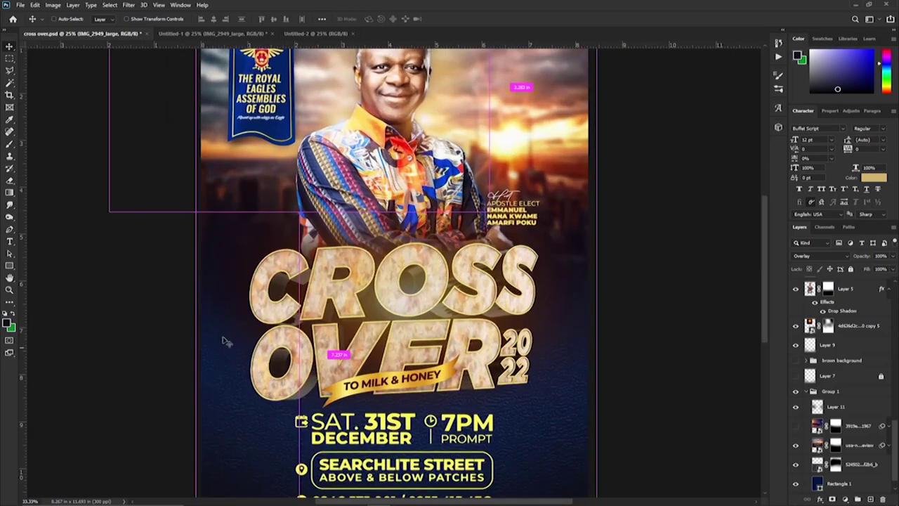
{"action": "left_click_drag", "start_coordinate": [453, 205], "coordinate": [372, 467]}
{"action": "left_click_drag", "start_coordinate": [468, 184], "coordinate": [490, 347]}
{"action": "scroll", "coordinate": [867, 432], "scroll_direction": "down", "scroll_amount": 1}
{"action": "scroll", "coordinate": [823, 429], "scroll_direction": "up", "scroll_amount": 4}
{"action": "scroll", "coordinate": [796, 461], "scroll_direction": "down", "scroll_amount": 3}
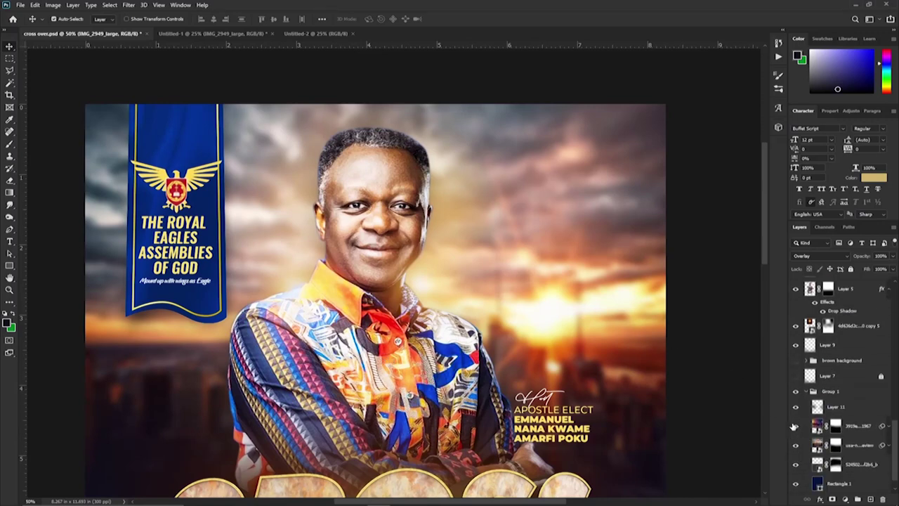
{"action": "left_click", "coordinate": [795, 426]}
{"action": "scroll", "coordinate": [422, 293], "scroll_direction": "down", "scroll_amount": 5}
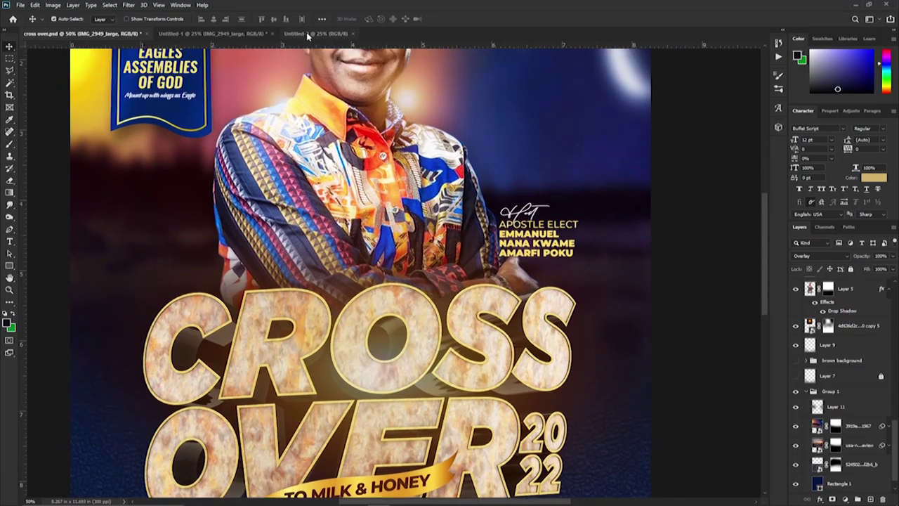
- In the Untitled-1 document, reposition the satin, leather and cross over 3b images to expose the assets stacked beneath them
{"action": "left_click", "coordinate": [231, 35]}
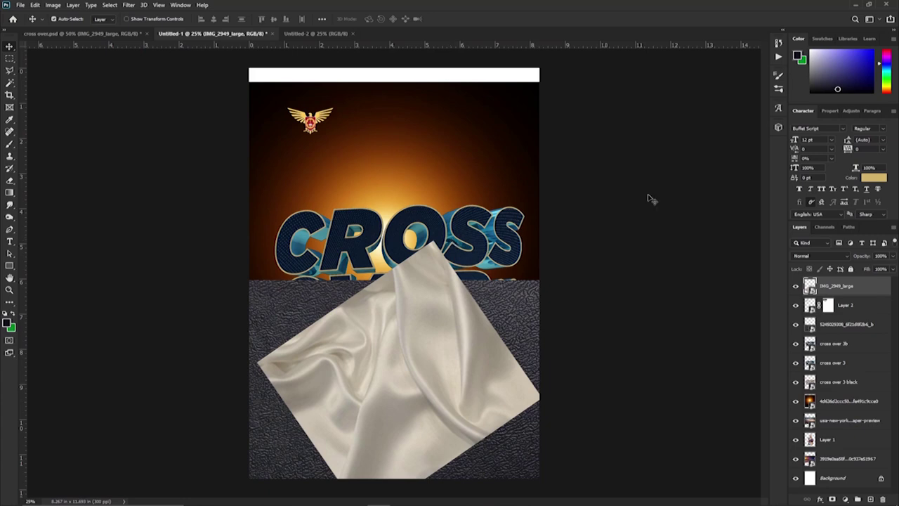
{"action": "left_click_drag", "start_coordinate": [489, 329], "coordinate": [483, 291]}
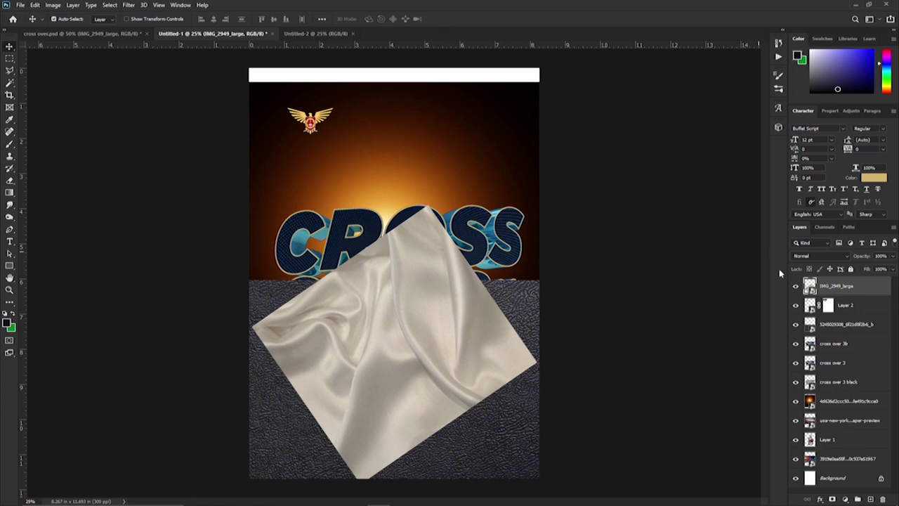
{"action": "left_click_drag", "start_coordinate": [437, 307], "coordinate": [444, 365]}
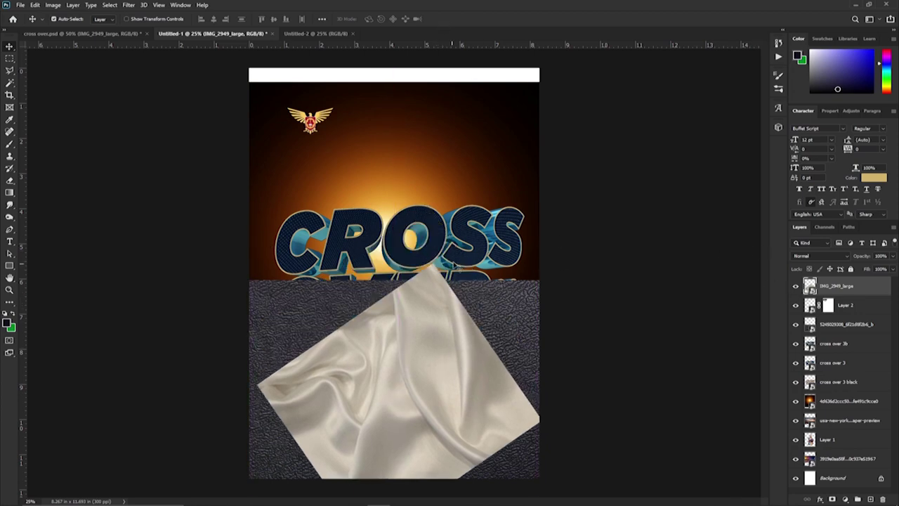
{"action": "left_click_drag", "start_coordinate": [468, 256], "coordinate": [449, 215]}
{"action": "left_click_drag", "start_coordinate": [482, 297], "coordinate": [481, 266]}
{"action": "left_click_drag", "start_coordinate": [478, 214], "coordinate": [512, 274]}
- Review the upper assets by hiding layers from IMG_2949_large down to cross over 3, comparing the blue and black title versions
{"action": "left_click", "coordinate": [795, 286]}
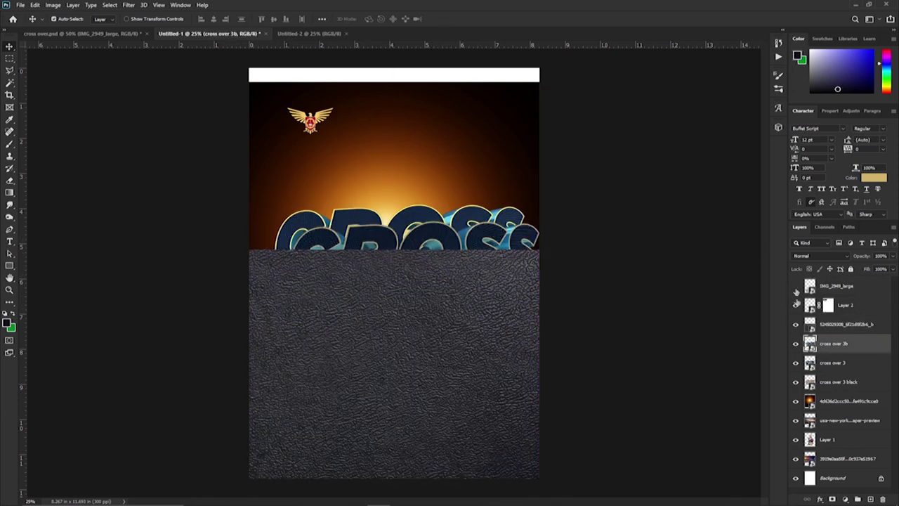
{"action": "left_click", "coordinate": [795, 305]}
{"action": "left_click", "coordinate": [795, 325]}
{"action": "left_click", "coordinate": [795, 343]}
{"action": "left_click", "coordinate": [795, 363]}
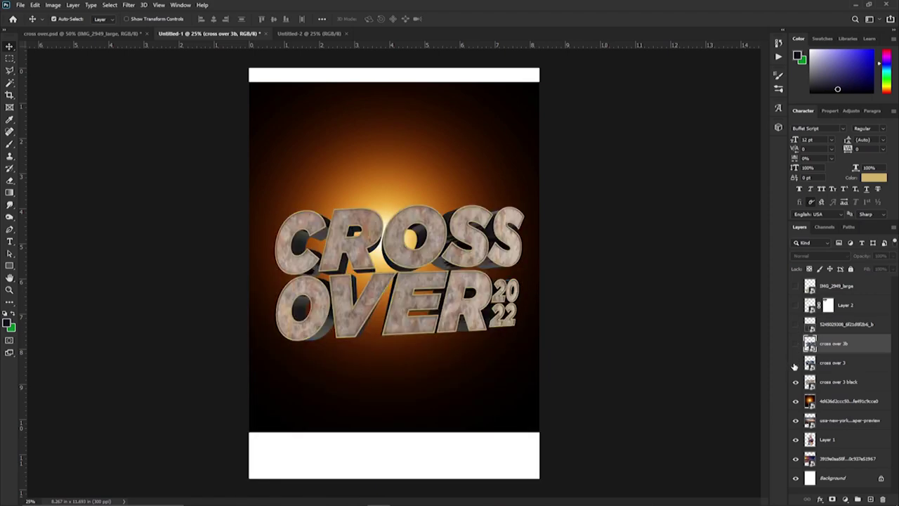
{"action": "left_click", "coordinate": [795, 363]}
{"action": "left_click", "coordinate": [795, 344]}
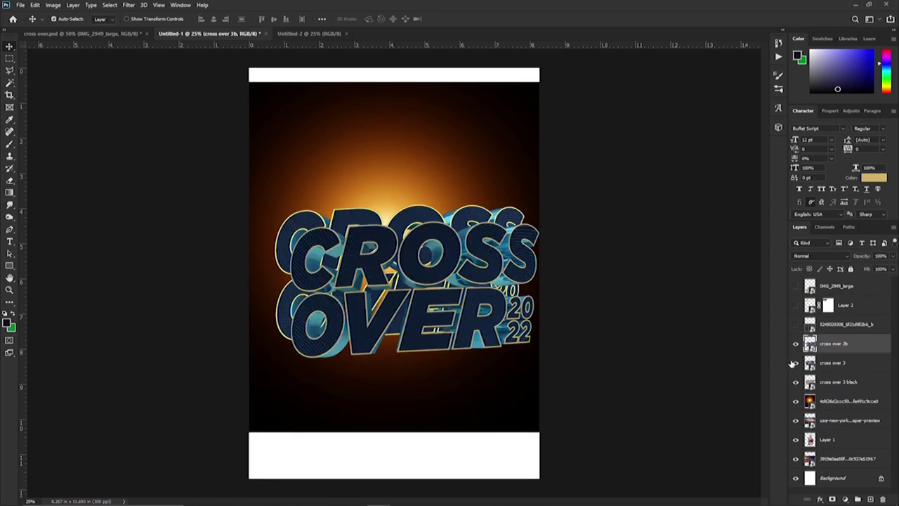
{"action": "left_click", "coordinate": [796, 344]}
{"action": "left_click", "coordinate": [795, 363]}
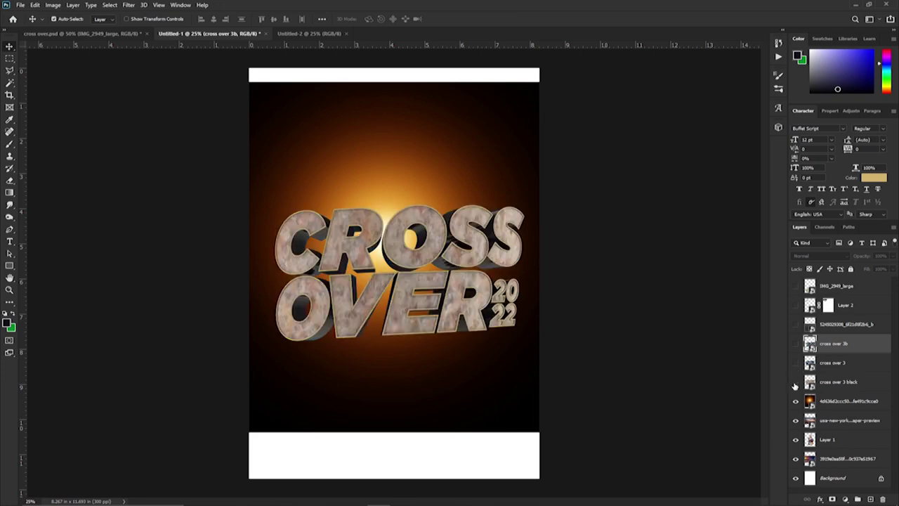
- Review the remaining assets by hiding layers one by one down to the Background, and show all layers again
{"action": "left_click", "coordinate": [795, 382]}
{"action": "left_click", "coordinate": [795, 401]}
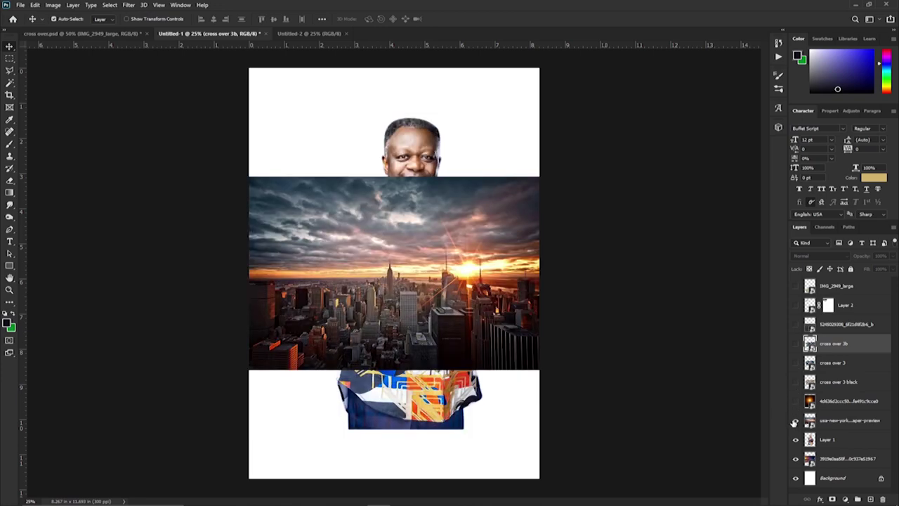
{"action": "left_click", "coordinate": [795, 420]}
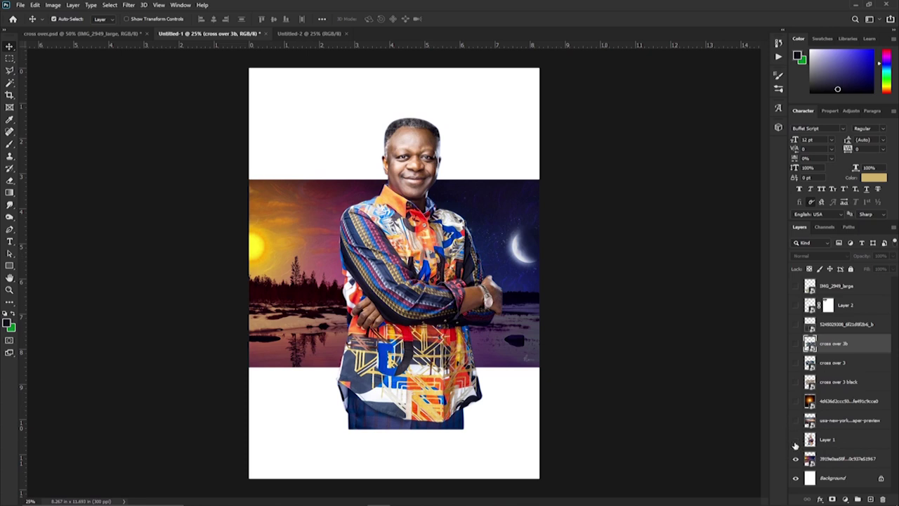
{"action": "left_click", "coordinate": [795, 439]}
{"action": "left_click", "coordinate": [795, 458]}
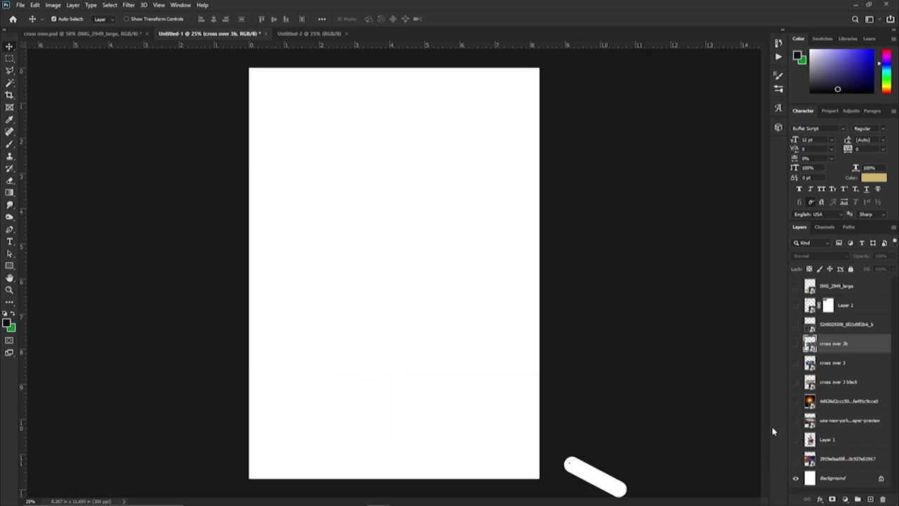
{"action": "left_click_drag", "start_coordinate": [795, 459], "coordinate": [789, 267]}
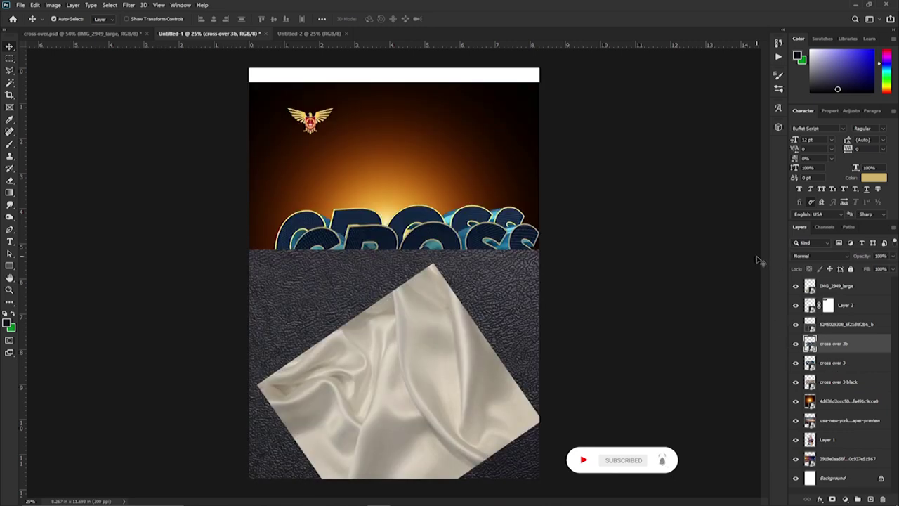
- Switch to the blank Untitled-2 document
{"action": "left_click", "coordinate": [298, 33]}
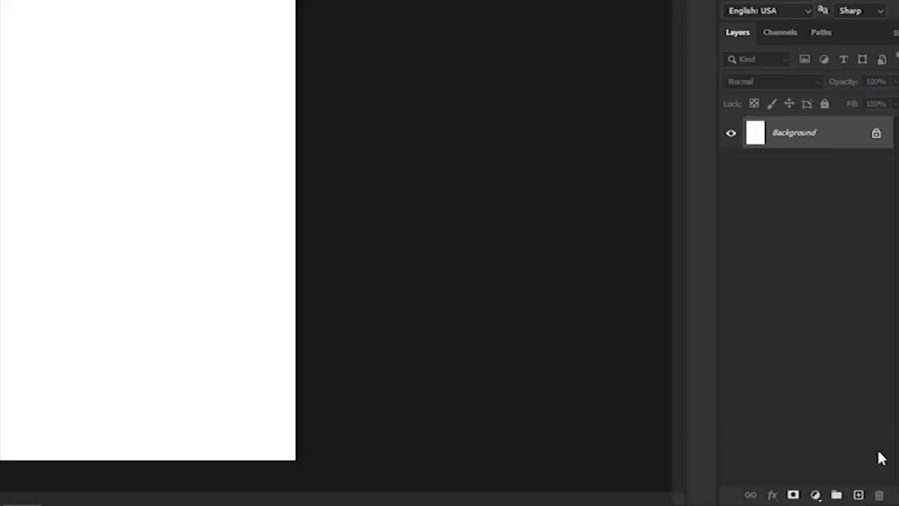
{"action": "left_click", "coordinate": [815, 496]}
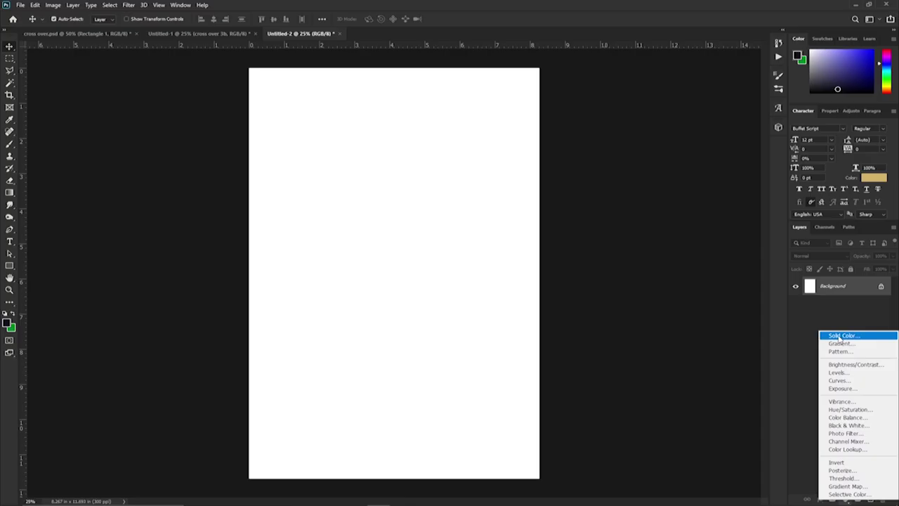
{"action": "left_click", "coordinate": [800, 216]}
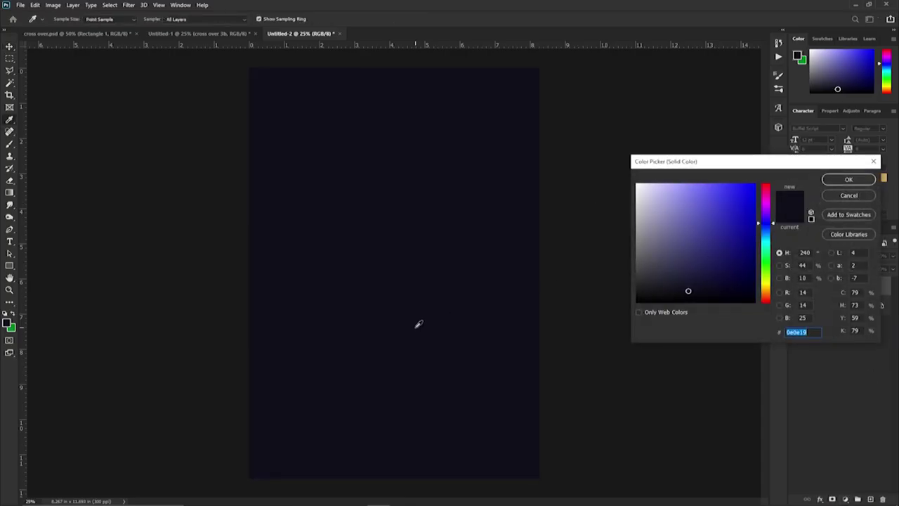
{"action": "left_click", "coordinate": [846, 197]}
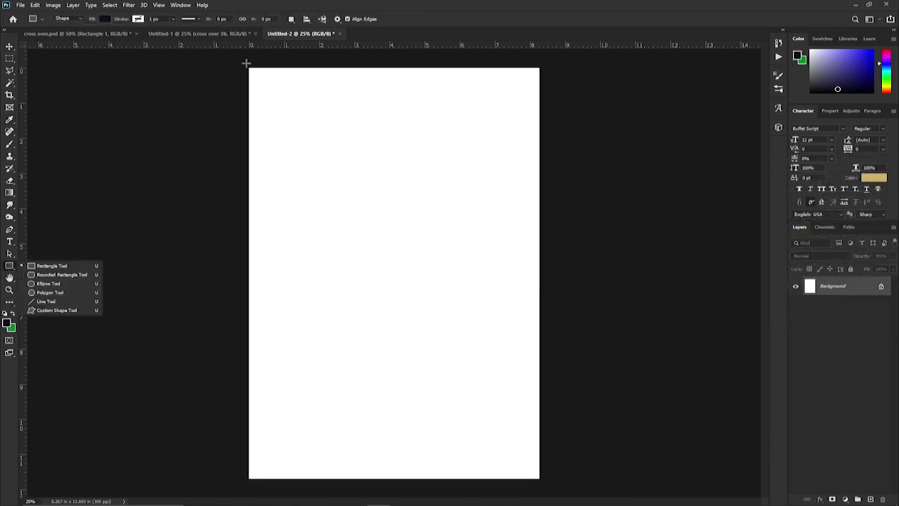
- Draw a rectangle of about 2540 × 3584 px covering the whole page and set its fill colour to 00163e
{"action": "left_click_drag", "start_coordinate": [246, 65], "coordinate": [544, 481]}
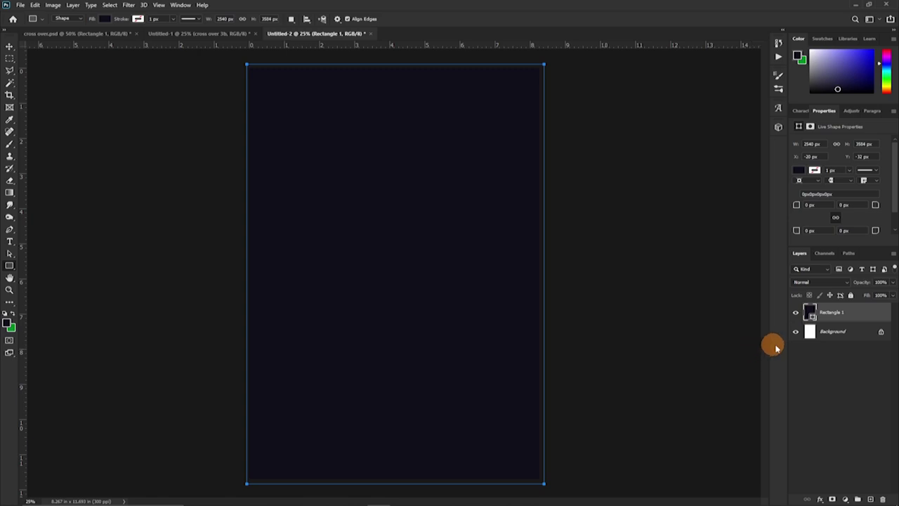
{"action": "double_click", "coordinate": [811, 317]}
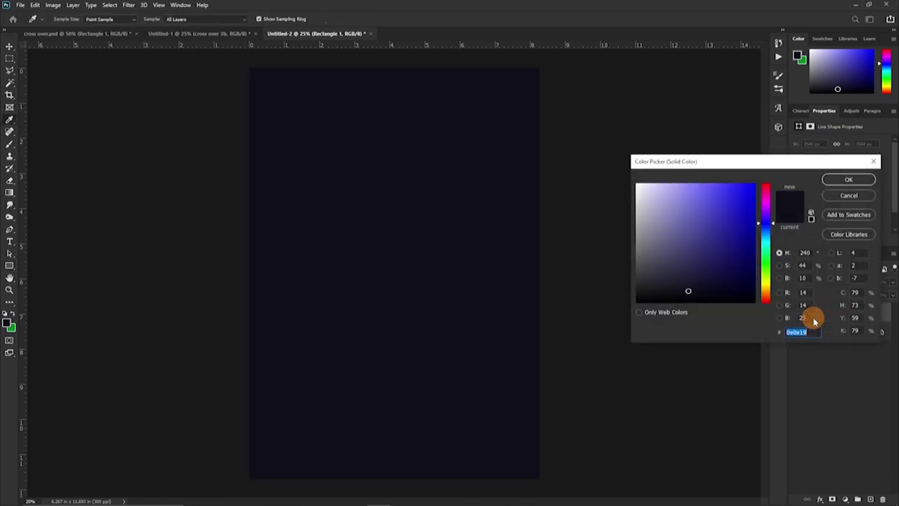
{"action": "left_click_drag", "start_coordinate": [771, 168], "coordinate": [533, 215]}
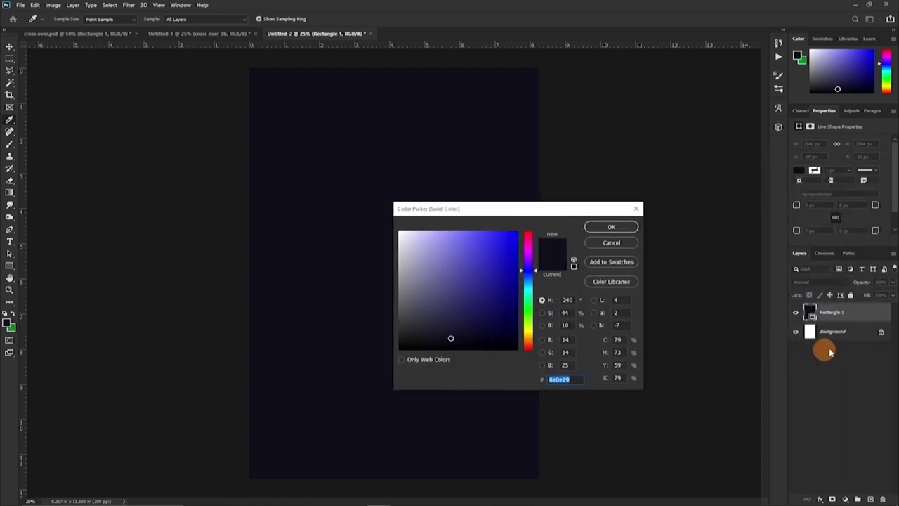
{"action": "type", "text": "00163e"}
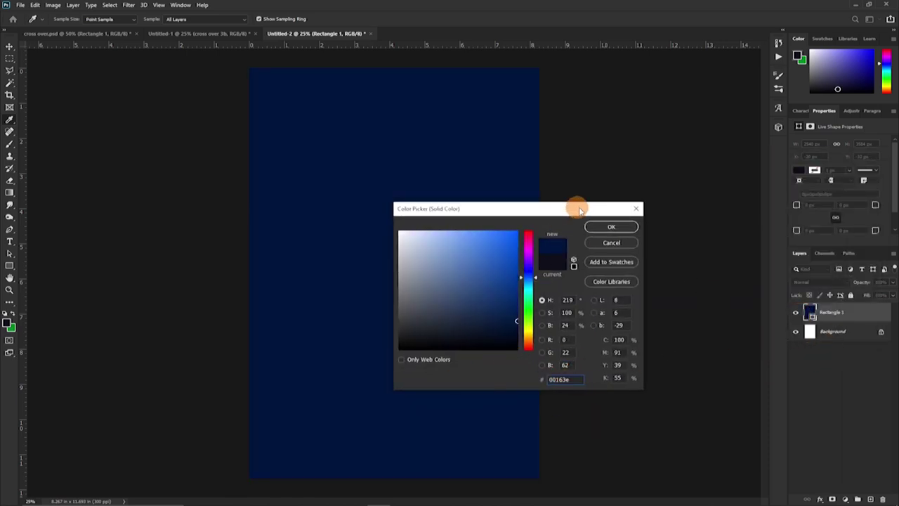
{"action": "left_click", "coordinate": [604, 228]}
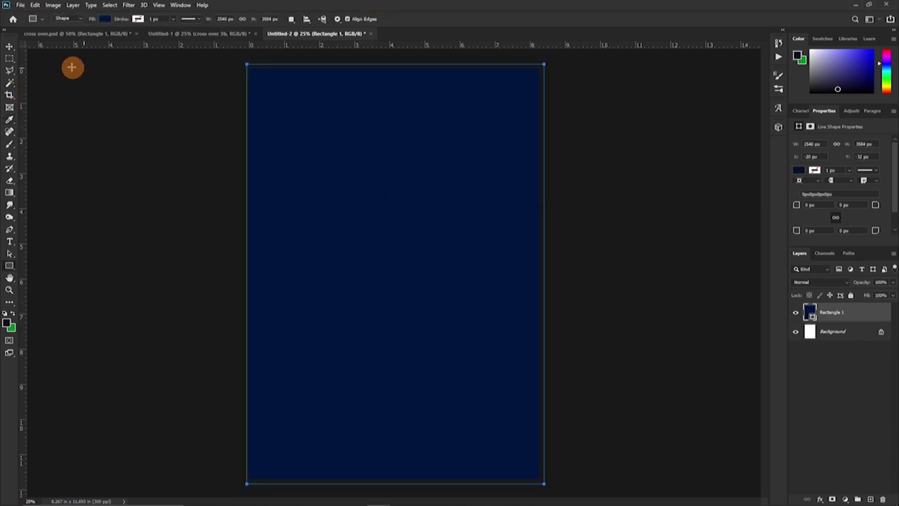
- Copy the New York skyline and sun-and-moon landscape images from Untitled-1 into Untitled-2, placed across the upper part of the page
{"action": "left_click", "coordinate": [184, 34]}
{"action": "key", "text": "v"}
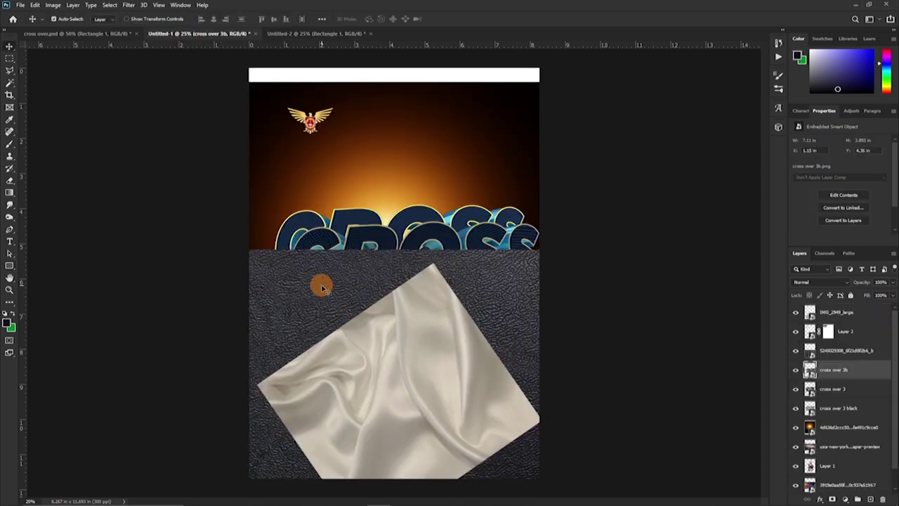
{"action": "scroll", "coordinate": [872, 481], "scroll_direction": "down", "scroll_amount": 1}
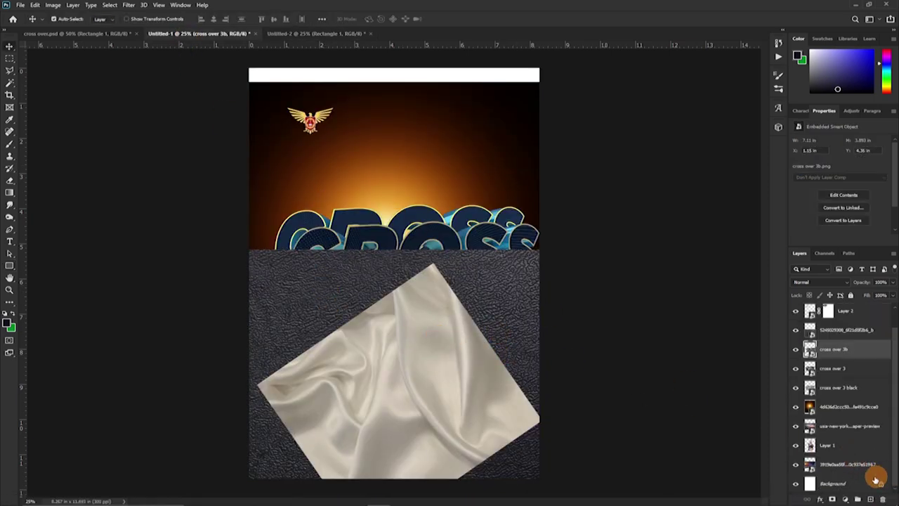
{"action": "left_click", "coordinate": [834, 465]}
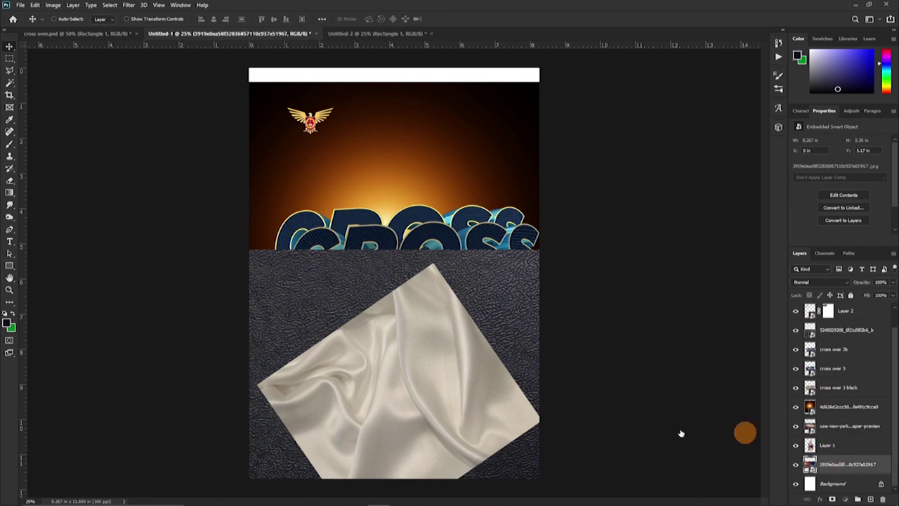
{"action": "left_click", "coordinate": [801, 426], "text": "ctrl"}
{"action": "left_click_drag", "start_coordinate": [441, 397], "coordinate": [364, 264]}
{"action": "left_click_drag", "start_coordinate": [358, 215], "coordinate": [393, 156]}
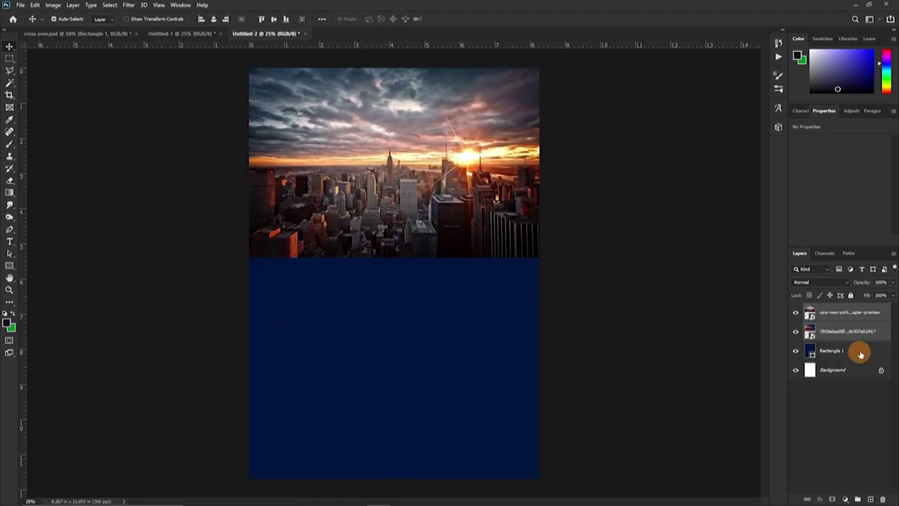
- Preview the two background images separately and hide the sun-and-moon landscape layer
{"action": "left_click", "coordinate": [794, 313]}
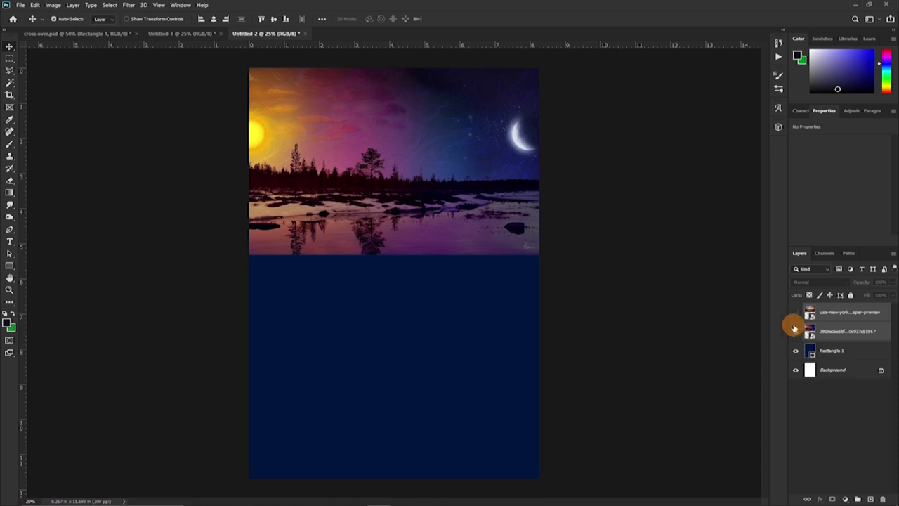
{"action": "left_click", "coordinate": [796, 332]}
{"action": "left_click", "coordinate": [796, 313]}
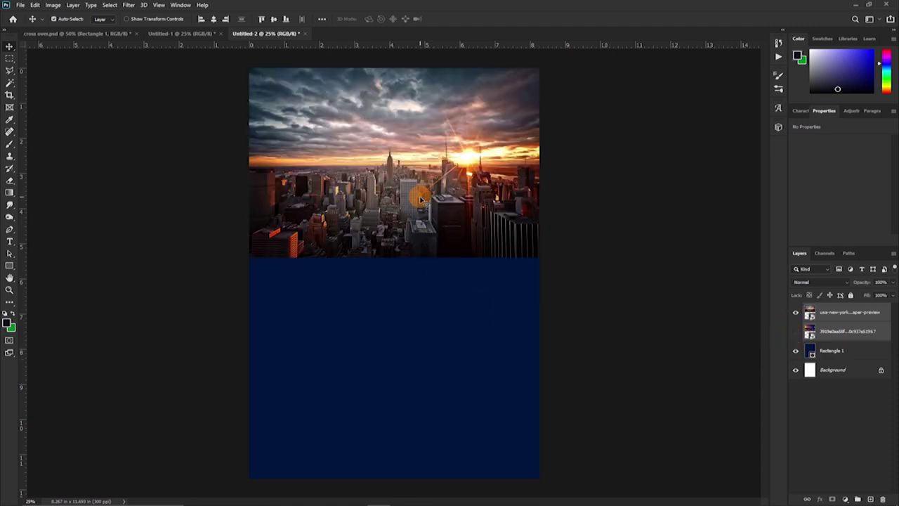
- Scale up both selected background images so the skyline layer is about 9.22 × 7.61 in, with its lower edge near 7 in
{"action": "key", "text": "ctrl+t"}
{"action": "left_click_drag", "start_coordinate": [394, 258], "coordinate": [403, 327]}
{"action": "left_click_drag", "start_coordinate": [410, 257], "coordinate": [407, 243]}
{"action": "left_click", "coordinate": [468, 19]}
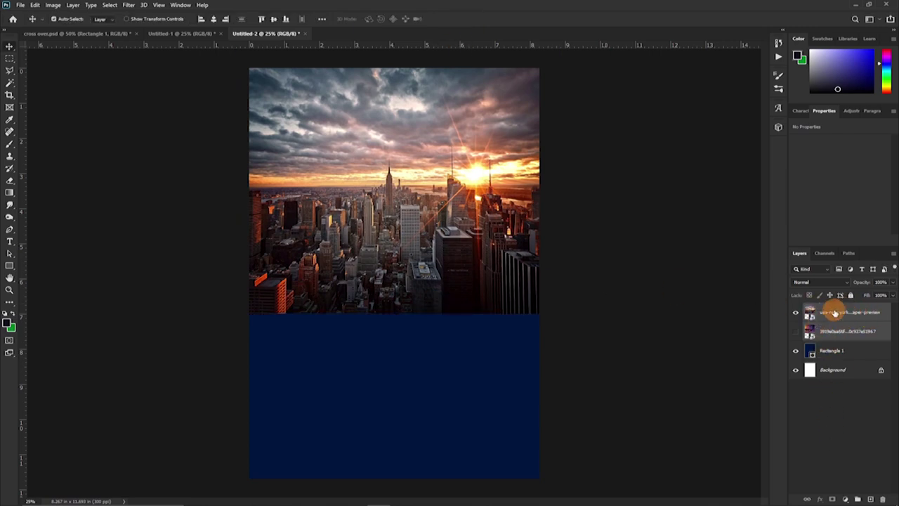
- Add a layer mask to the New York skyline layer and set the brush colour to black for masking
{"action": "left_click", "coordinate": [835, 311]}
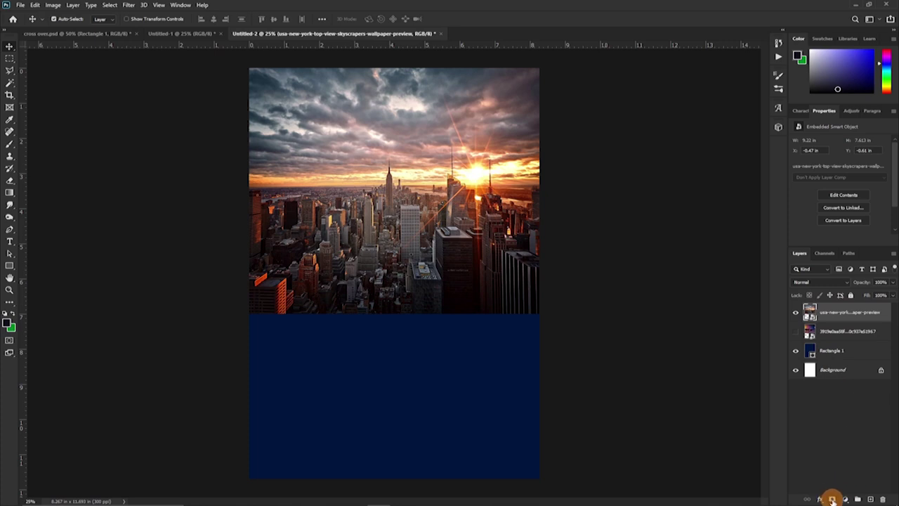
{"action": "left_click", "coordinate": [833, 499]}
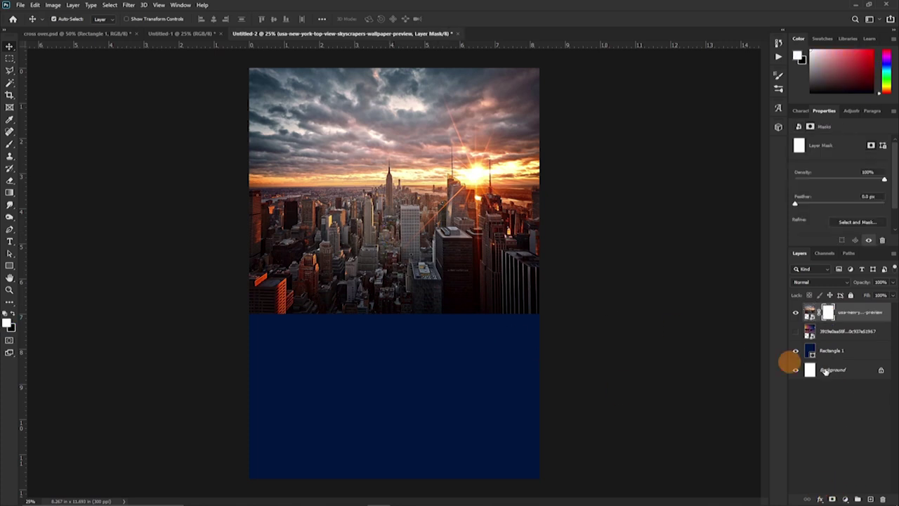
{"action": "key", "text": "b"}
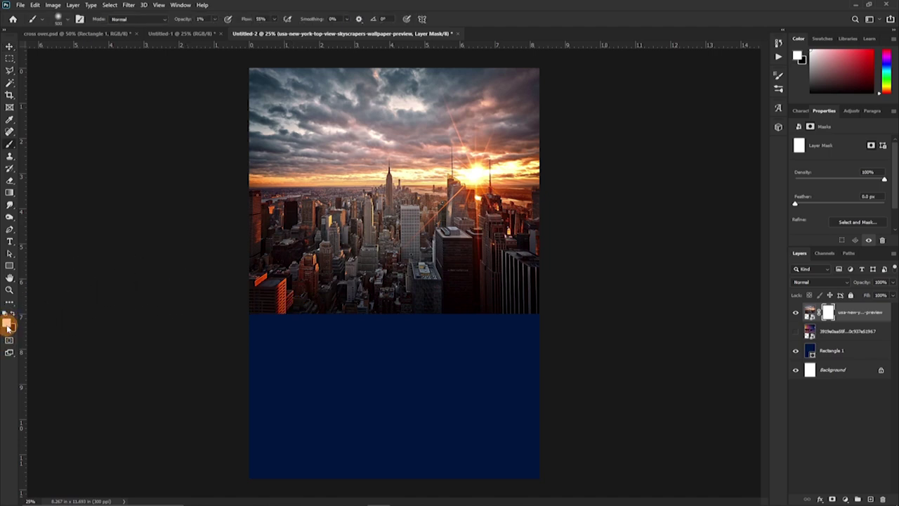
{"action": "left_click", "coordinate": [14, 314]}
{"action": "left_click", "coordinate": [13, 314]}
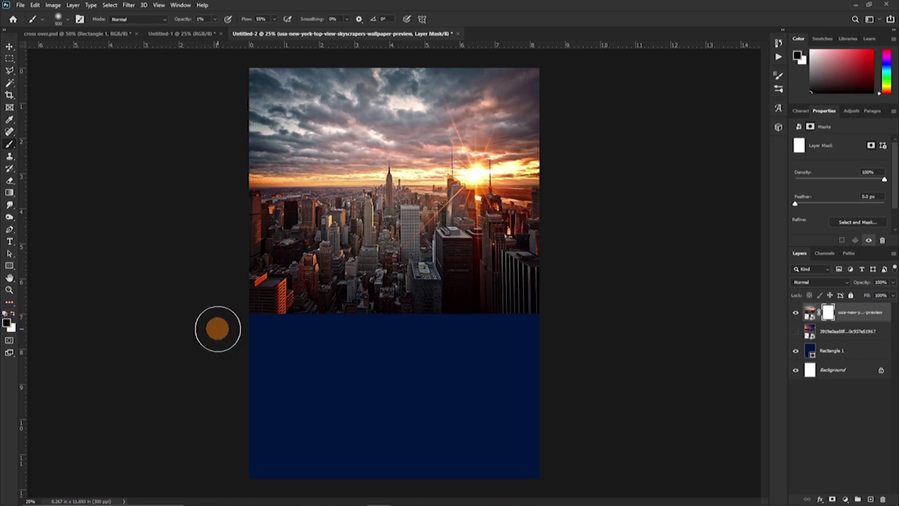
- Fade the skyline's lower part into the navy base by painting its mask with a 1400 px soft brush at 100% opacity
{"action": "key", "text": "bracketright"}
{"action": "key", "text": "bracketright"}
{"action": "key", "text": "bracketright"}
{"action": "key", "text": "bracketright"}
{"action": "key", "text": "bracketright"}
{"action": "key", "text": "bracketright"}
{"action": "key", "text": "bracketright"}
{"action": "key", "text": "bracketright"}
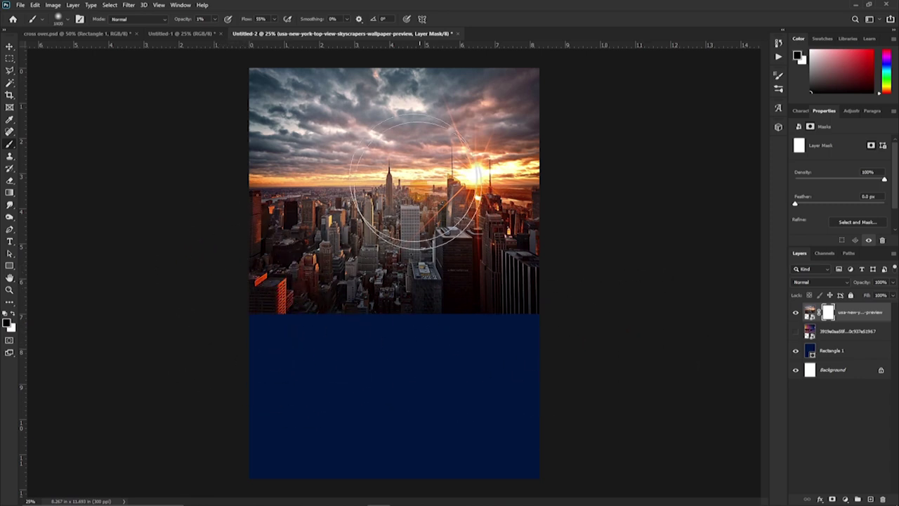
{"action": "mouse_move", "coordinate": [193, 23]}
{"action": "left_mouse_down"}
{"action": "mouse_move", "coordinate": [187, 18]}
{"action": "mouse_move", "coordinate": [196, 22]}
{"action": "left_mouse_up"}
{"action": "mouse_move", "coordinate": [238, 303]}
{"action": "left_mouse_down"}
{"action": "mouse_move", "coordinate": [431, 316]}
{"action": "mouse_move", "coordinate": [509, 285]}
{"action": "left_mouse_up"}
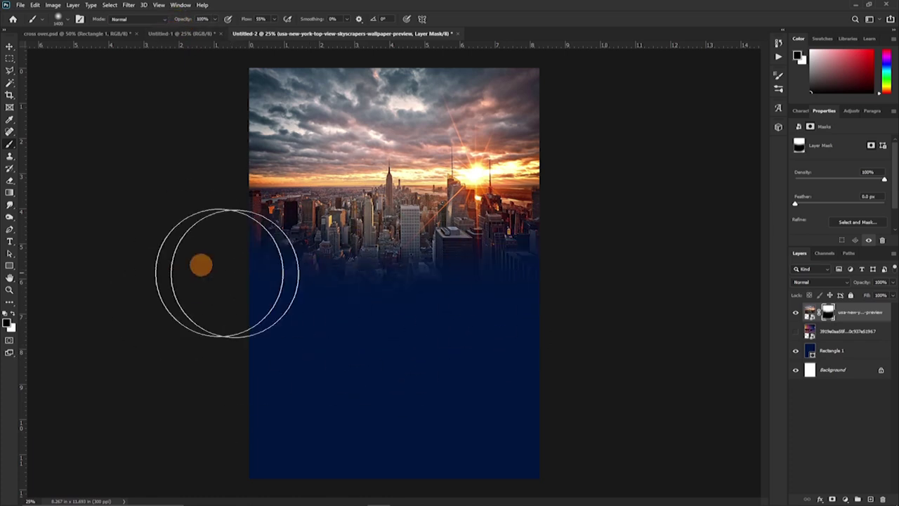
{"action": "left_click_drag", "start_coordinate": [201, 265], "coordinate": [335, 249]}
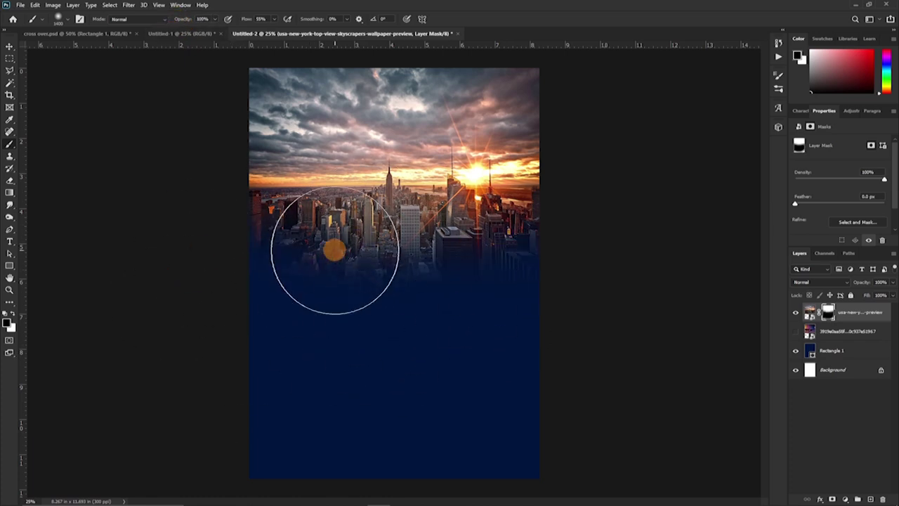
- Move the sun-and-moon landscape above the skyline layer with a copy of the skyline's mask, and hide it
{"action": "left_click_drag", "start_coordinate": [830, 332], "coordinate": [818, 305]}
{"action": "left_click", "coordinate": [796, 313]}
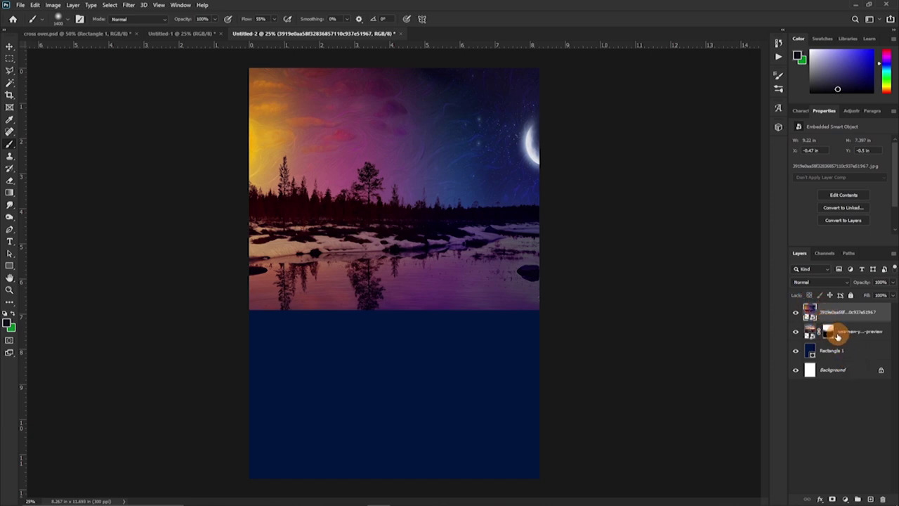
{"action": "left_click_drag", "start_coordinate": [830, 336], "coordinate": [830, 316]}
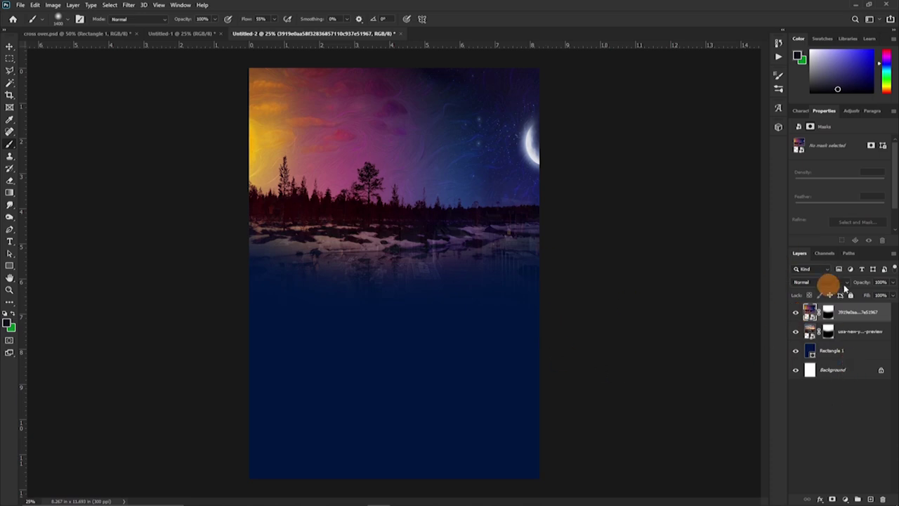
{"action": "left_click", "coordinate": [796, 313]}
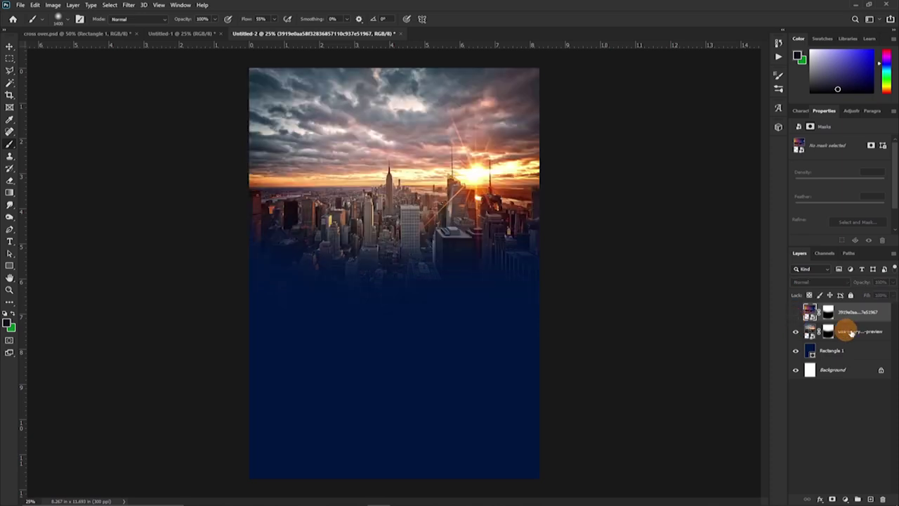
- Apply a Gaussian Blur with a radius of 13.9 pixels to the New York skyline layer
{"action": "left_click", "coordinate": [852, 334]}
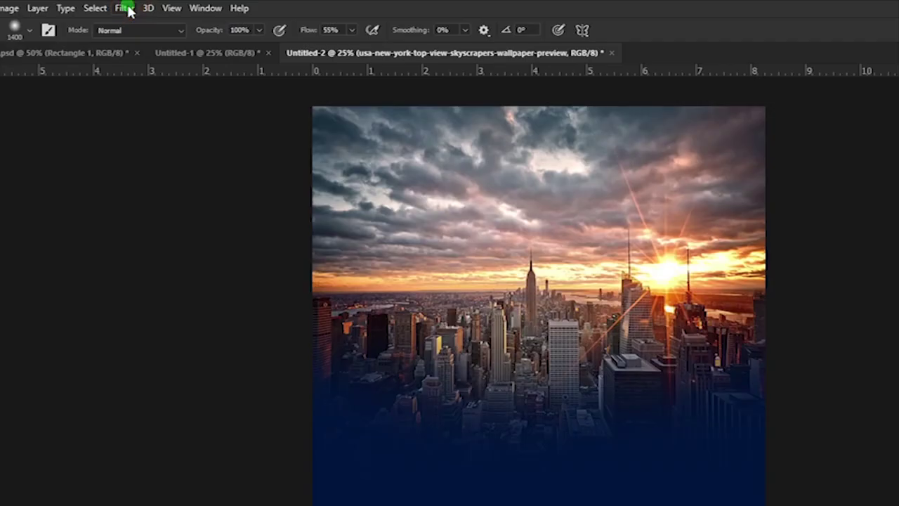
{"action": "left_click", "coordinate": [132, 6]}
{"action": "mouse_move", "coordinate": [149, 114]}
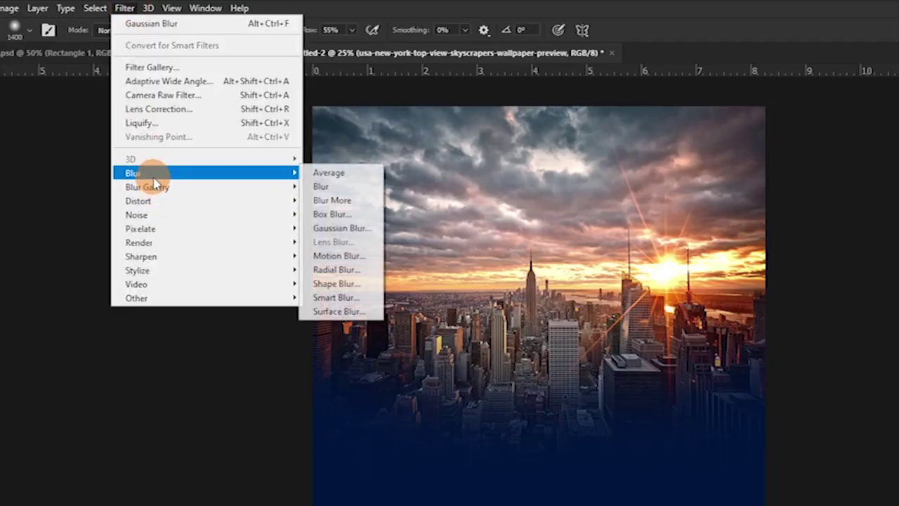
{"action": "left_click", "coordinate": [342, 228]}
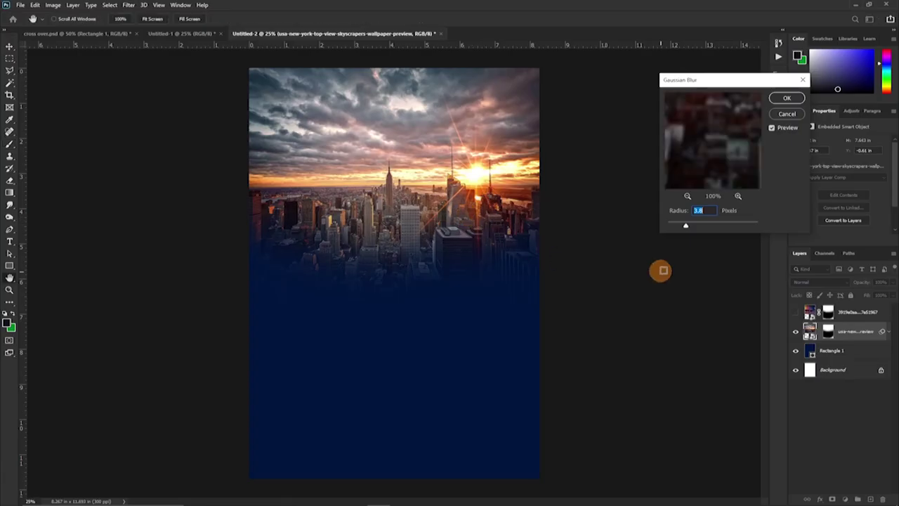
{"action": "left_click_drag", "start_coordinate": [707, 224], "coordinate": [706, 227]}
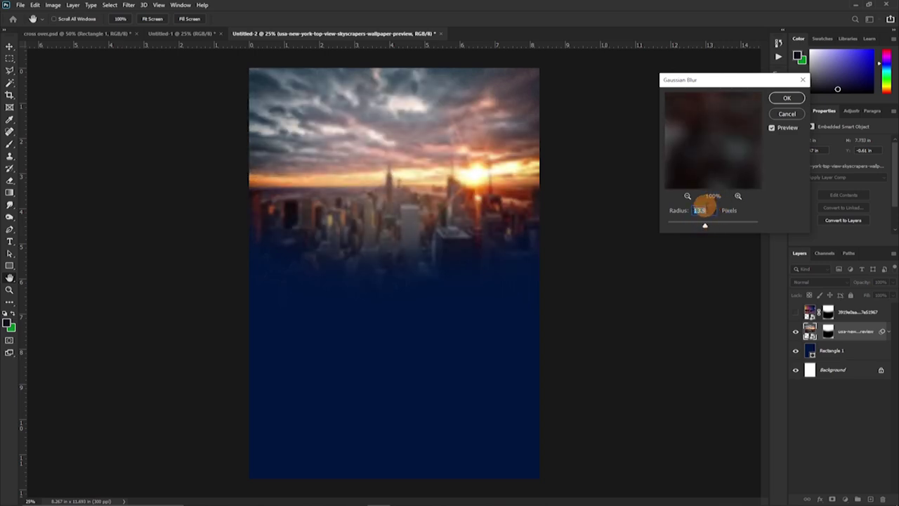
{"action": "key", "text": "Return"}
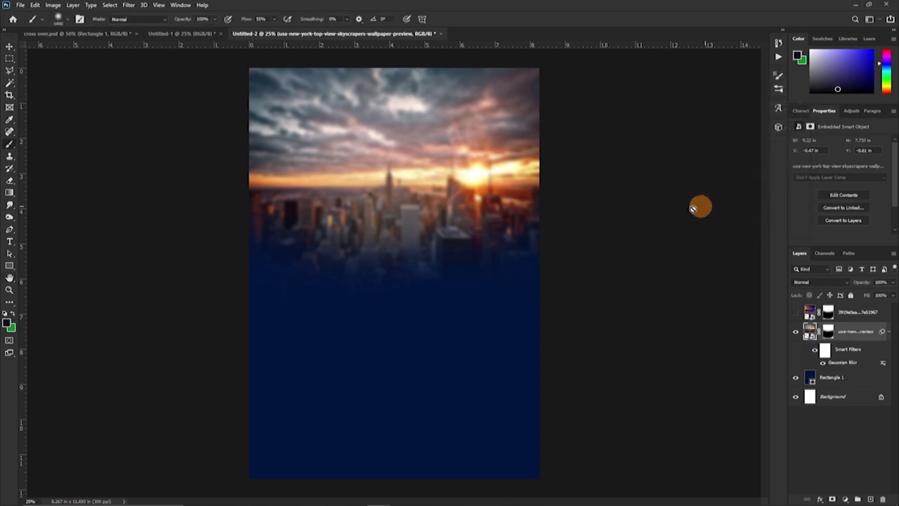
- Copy the dark leather texture from Untitled-1 into Untitled-2 and position it across the lower half of the page
{"action": "key", "text": "v"}
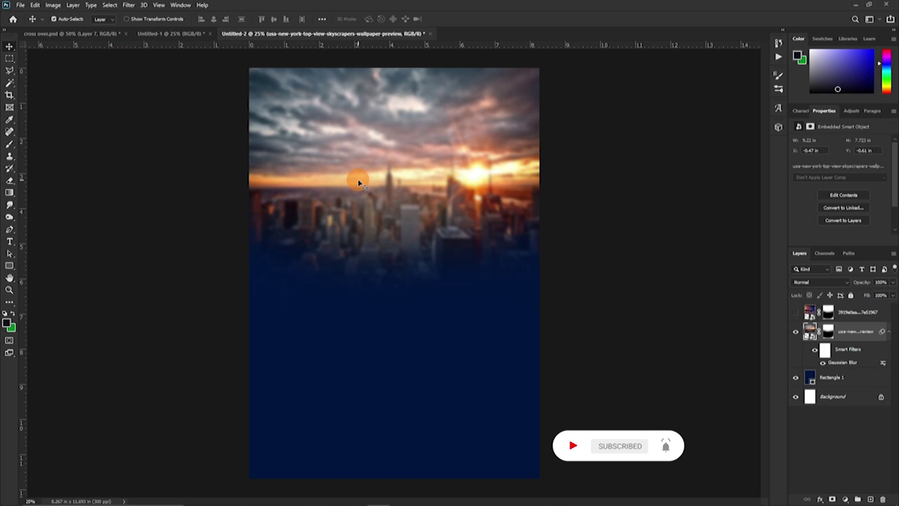
{"action": "left_click", "coordinate": [177, 35]}
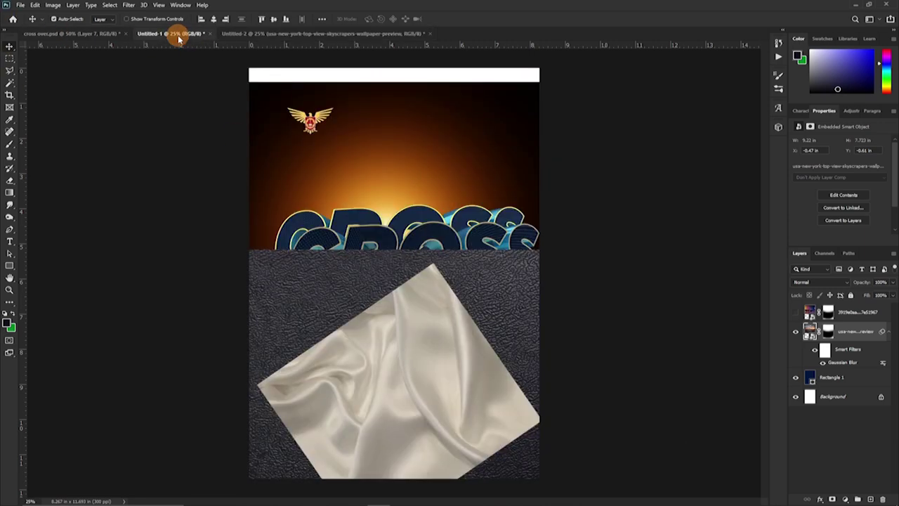
{"action": "left_click_drag", "start_coordinate": [341, 282], "coordinate": [358, 332]}
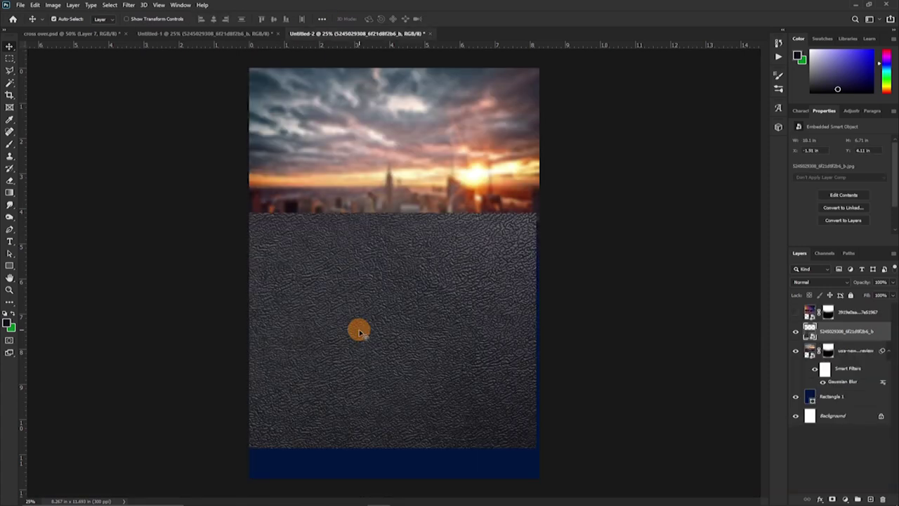
{"action": "left_click_drag", "start_coordinate": [364, 315], "coordinate": [377, 365]}
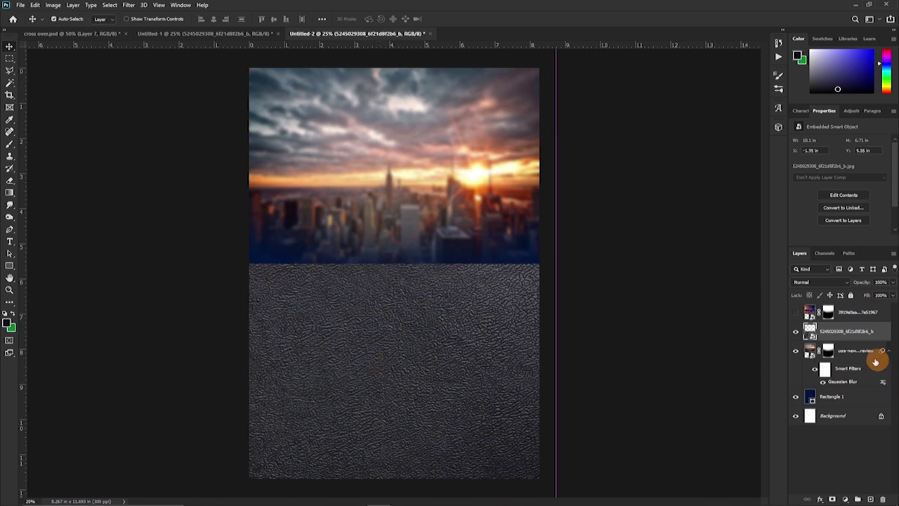
- Move the leather texture beneath the skyline layer and stretch it upward to about 10.1 × 7.62 in, covering the faded skyline edge
{"action": "left_click_drag", "start_coordinate": [846, 332], "coordinate": [844, 386]}
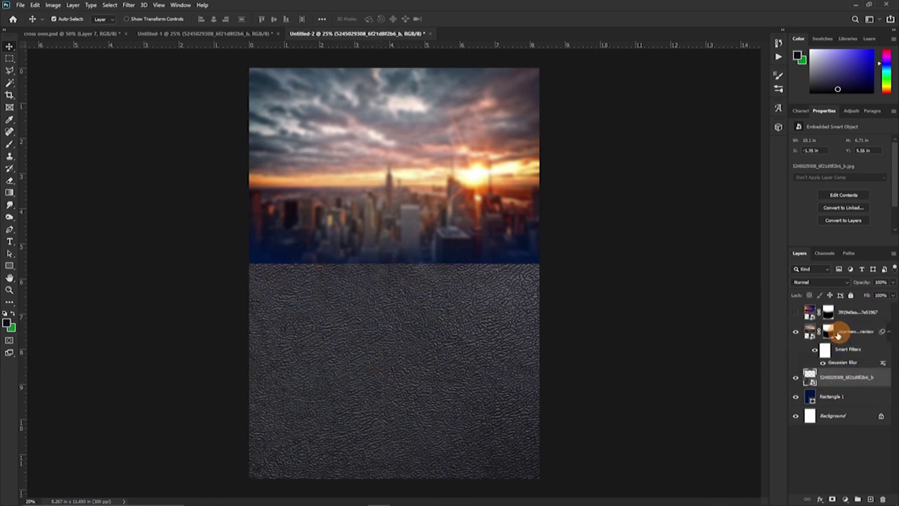
{"action": "key", "text": "ctrl+t"}
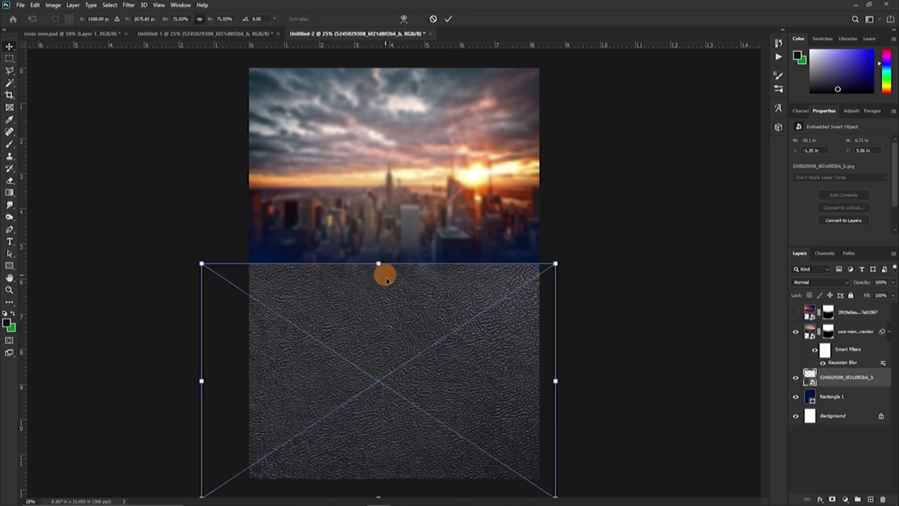
{"action": "mouse_move", "coordinate": [387, 357]}
{"action": "left_mouse_down"}
{"action": "mouse_move", "coordinate": [385, 330]}
{"action": "mouse_move", "coordinate": [396, 349]}
{"action": "left_mouse_up"}
{"action": "left_click_drag", "start_coordinate": [386, 246], "coordinate": [386, 214]}
{"action": "left_click", "coordinate": [448, 19]}
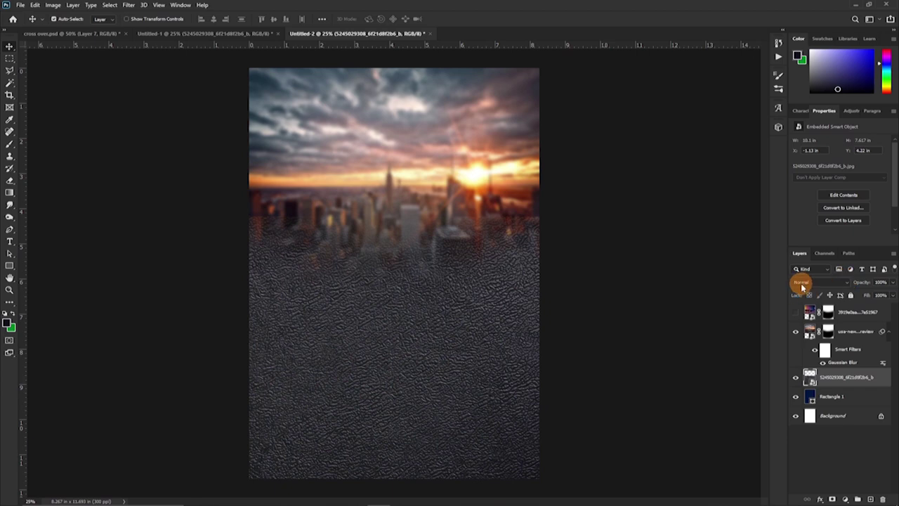
- Set the leather texture layer's blend mode to Luminosity and its opacity to 42%
{"action": "left_click", "coordinate": [802, 285]}
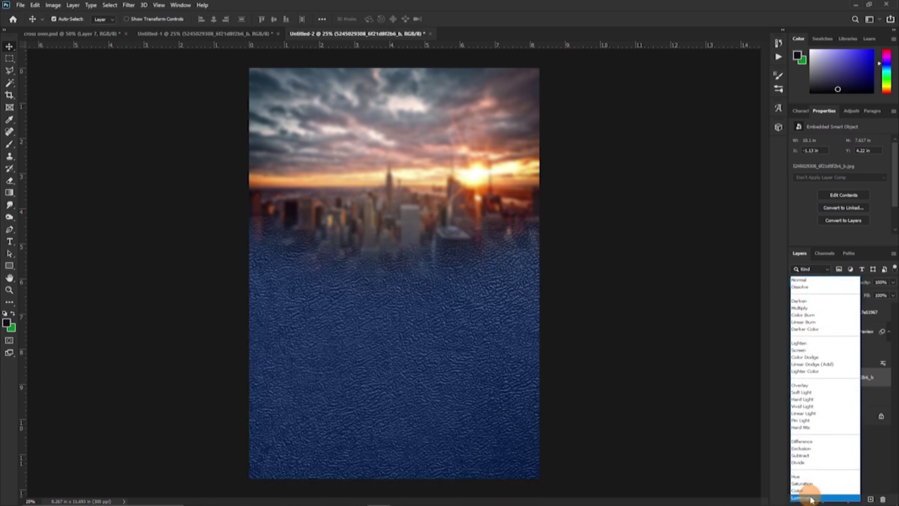
{"action": "left_click", "coordinate": [811, 498]}
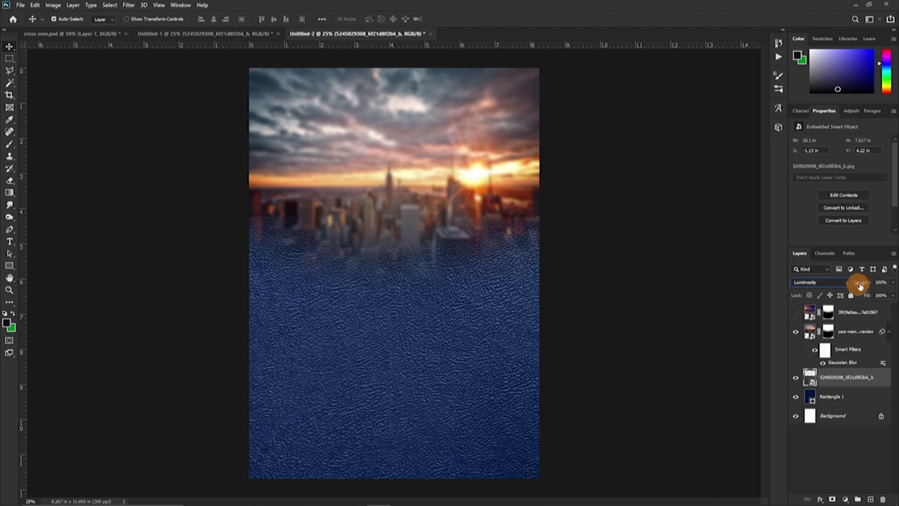
{"action": "type", "text": "42"}
{"action": "key", "text": "Return"}
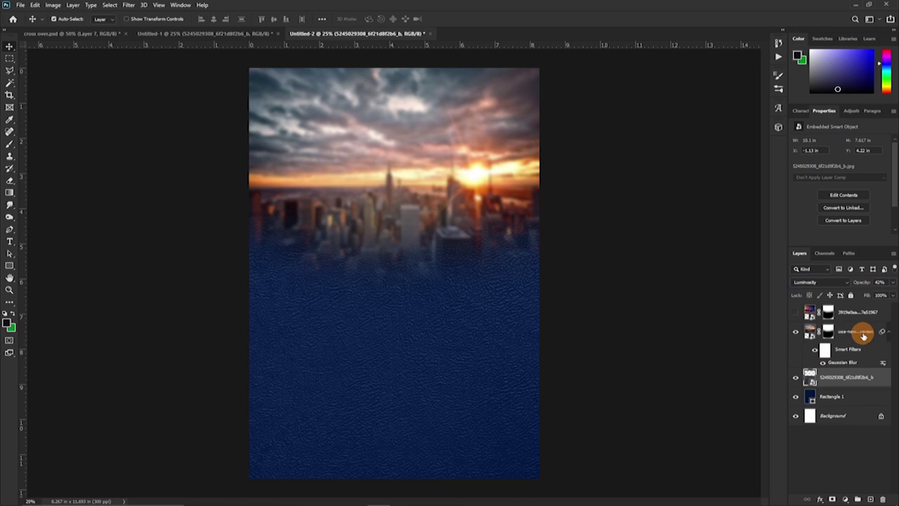
- Add an empty layer above the skyline and set the brush colour to the near-black blue 00050f
{"action": "left_click", "coordinate": [857, 332]}
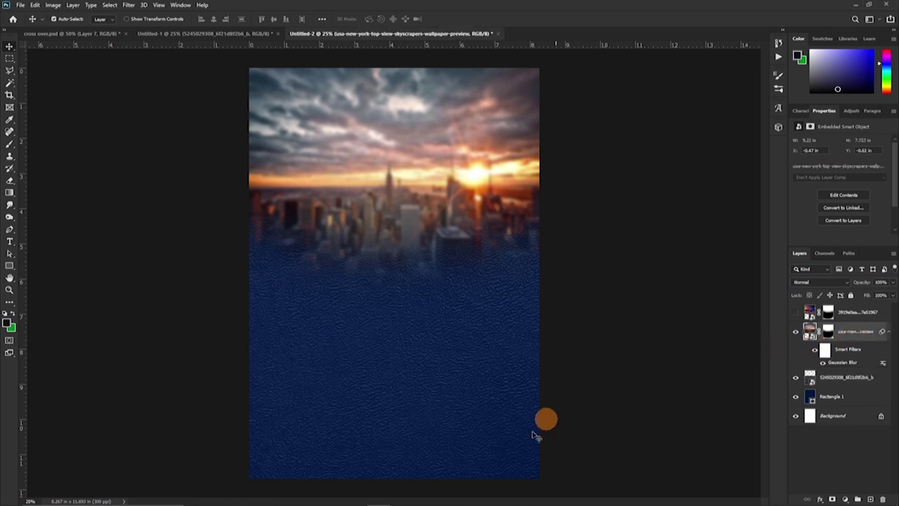
{"action": "left_click", "coordinate": [871, 499]}
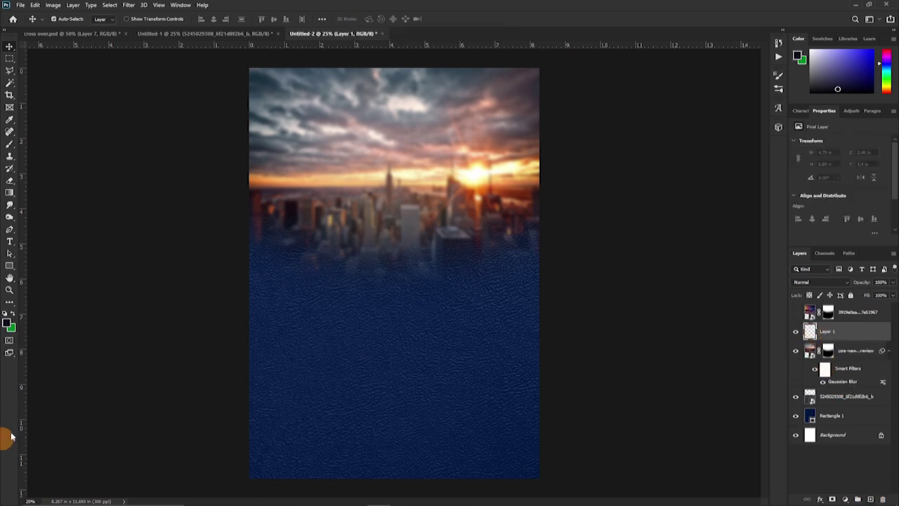
{"action": "key", "text": "b"}
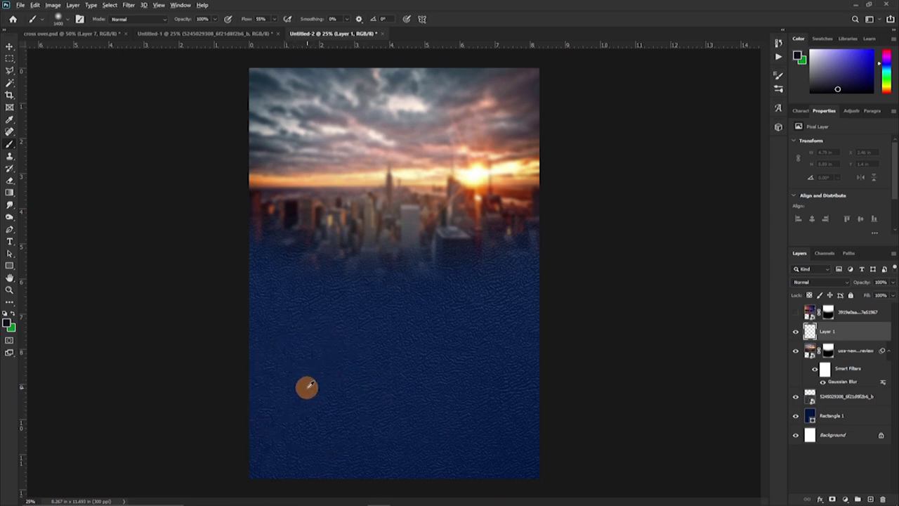
{"action": "left_click", "coordinate": [307, 386], "text": "alt"}
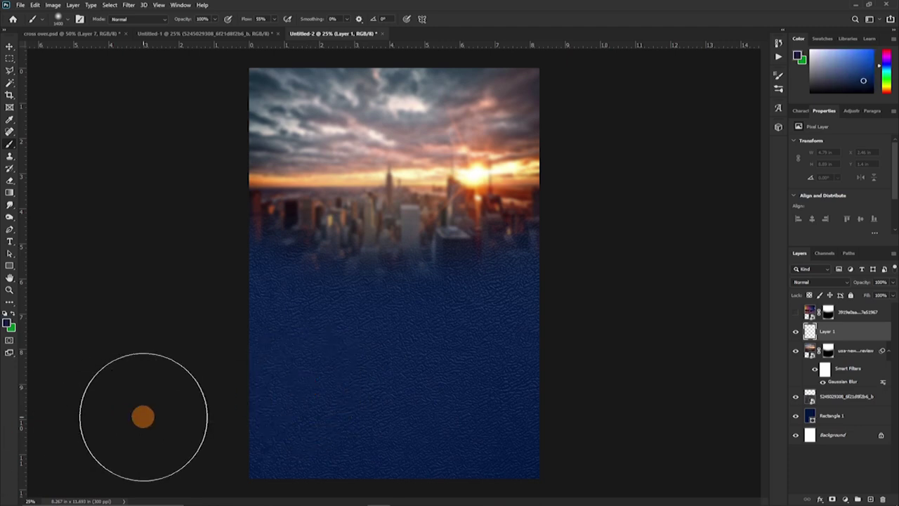
{"action": "left_click", "coordinate": [9, 325]}
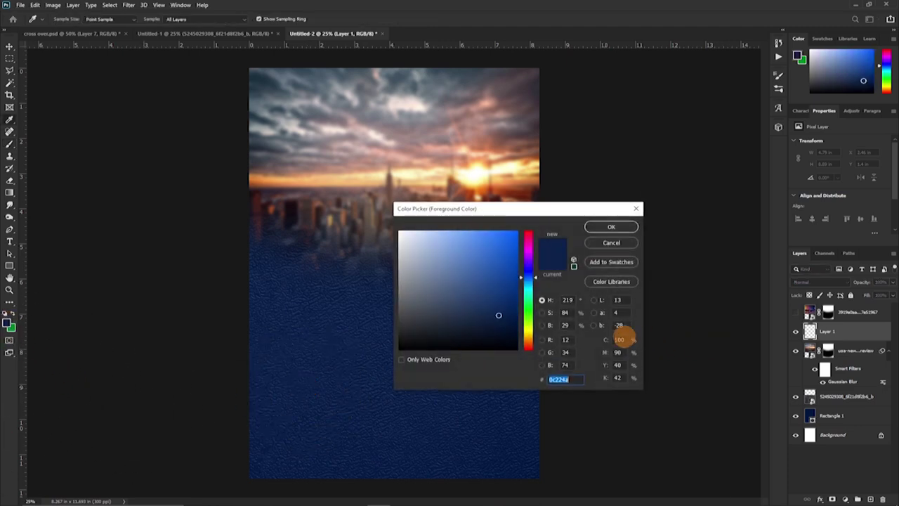
{"action": "left_click_drag", "start_coordinate": [498, 316], "coordinate": [514, 324]}
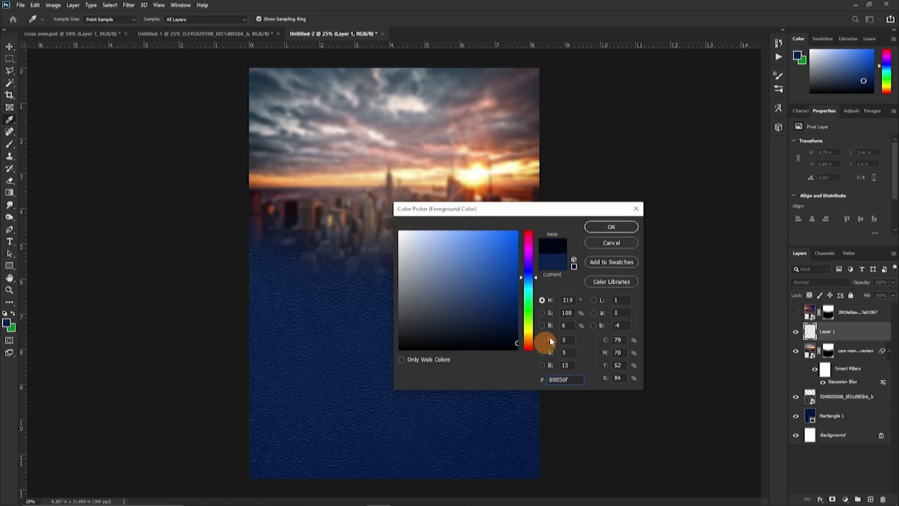
{"action": "left_click", "coordinate": [611, 227]}
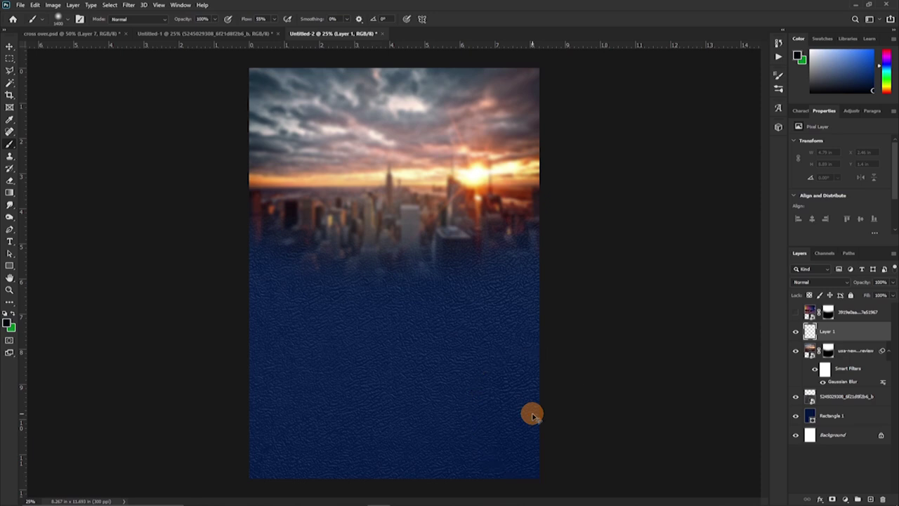
- Try to darken the page's lower edge with a large brush stroke on the new layer, and undo it
{"action": "key", "text": "ctrl+plus"}
{"action": "left_click_drag", "start_coordinate": [465, 339], "coordinate": [465, 242]}
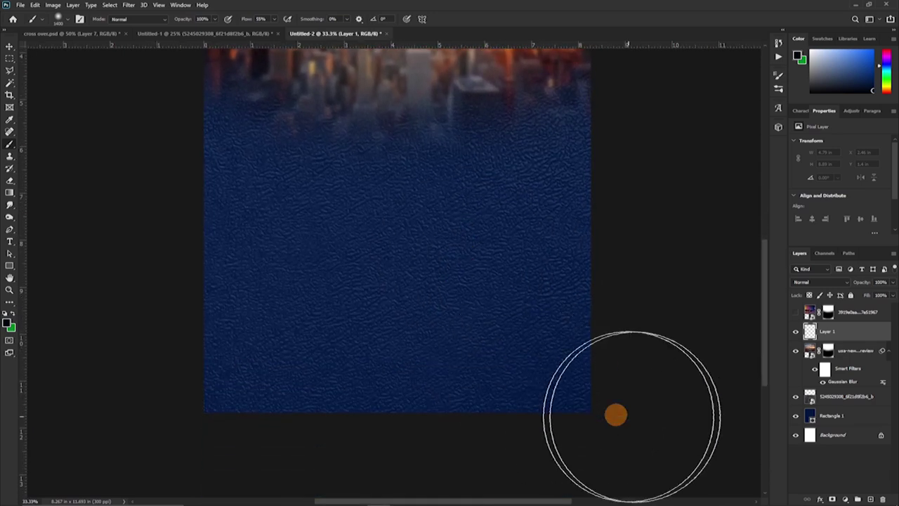
{"action": "mouse_move", "coordinate": [612, 372]}
{"action": "left_mouse_down"}
{"action": "mouse_move", "coordinate": [586, 307]}
{"action": "mouse_move", "coordinate": [387, 464]}
{"action": "mouse_move", "coordinate": [276, 488]}
{"action": "left_mouse_up"}
{"action": "key", "text": "ctrl+z"}
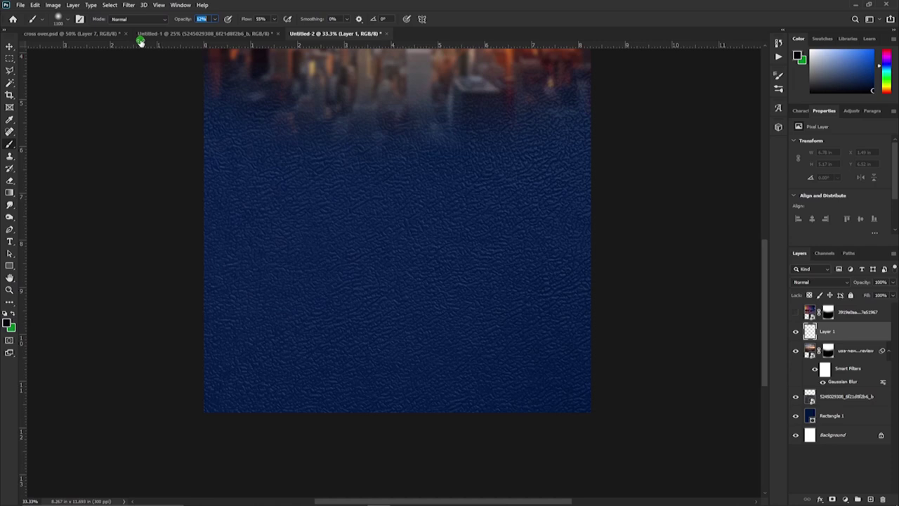
- Darken the page's lower corners and bottom edge with soft, large brush strokes on the empty layer, reducing the brush opacity to 7%
{"action": "left_click", "coordinate": [143, 144]}
{"action": "mouse_move", "coordinate": [191, 384]}
{"action": "left_mouse_down"}
{"action": "mouse_move", "coordinate": [176, 325]}
{"action": "mouse_move", "coordinate": [122, 407]}
{"action": "left_mouse_up"}
{"action": "left_click_drag", "start_coordinate": [560, 347], "coordinate": [598, 320]}
{"action": "mouse_move", "coordinate": [381, 426]}
{"action": "left_mouse_down"}
{"action": "mouse_move", "coordinate": [454, 411]}
{"action": "mouse_move", "coordinate": [599, 260]}
{"action": "left_mouse_up"}
{"action": "left_click_drag", "start_coordinate": [394, 478], "coordinate": [559, 345]}
{"action": "left_click_drag", "start_coordinate": [59, 402], "coordinate": [141, 338]}
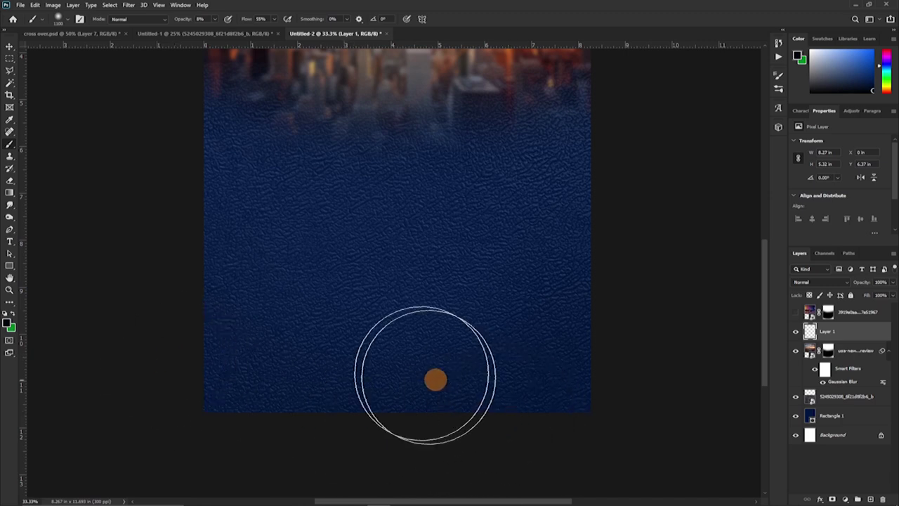
{"action": "left_click_drag", "start_coordinate": [185, 21], "coordinate": [180, 21]}
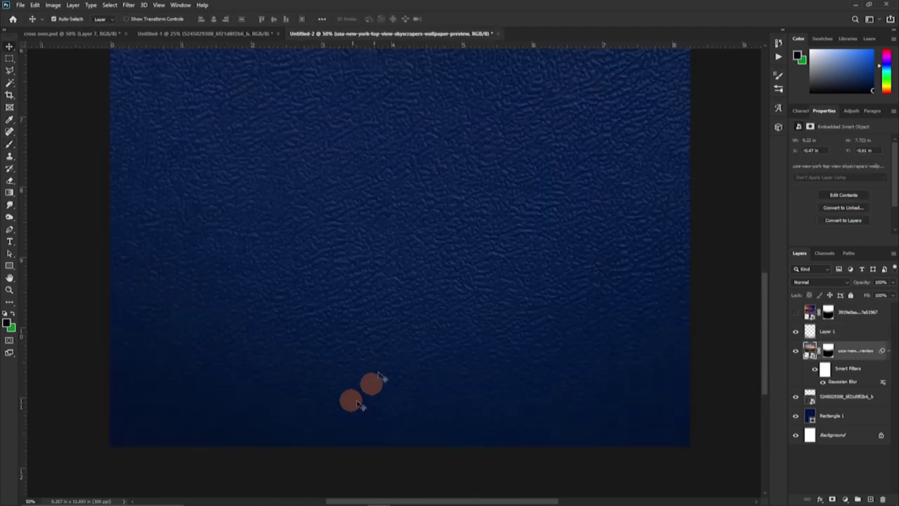
- Hide and show the dark brushed layer to compare the page's lower area with and without the shading
{"action": "scroll", "coordinate": [371, 382], "scroll_direction": "down", "scroll_amount": 5}
{"action": "left_click", "coordinate": [795, 331]}
{"action": "left_click", "coordinate": [796, 331]}
{"action": "scroll", "coordinate": [710, 345], "scroll_direction": "up", "scroll_amount": 3}
{"action": "left_click", "coordinate": [795, 331]}
{"action": "left_click", "coordinate": [795, 331]}
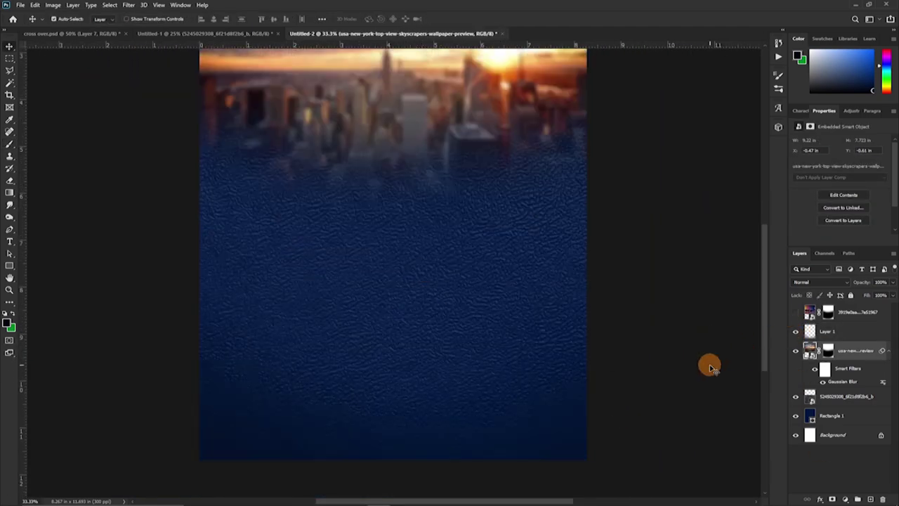
{"action": "key", "text": "ctrl+minus"}
{"action": "key", "text": "ctrl+minus"}
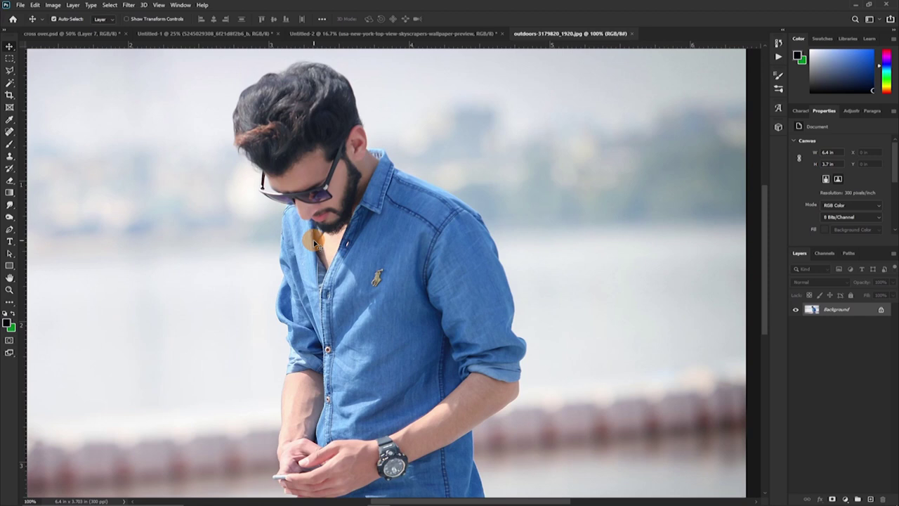
- Select the man in outdoors-3179820_1920.jpg with the automatic Subject selection
{"action": "scroll", "coordinate": [379, 234], "scroll_direction": "down", "scroll_amount": 3}
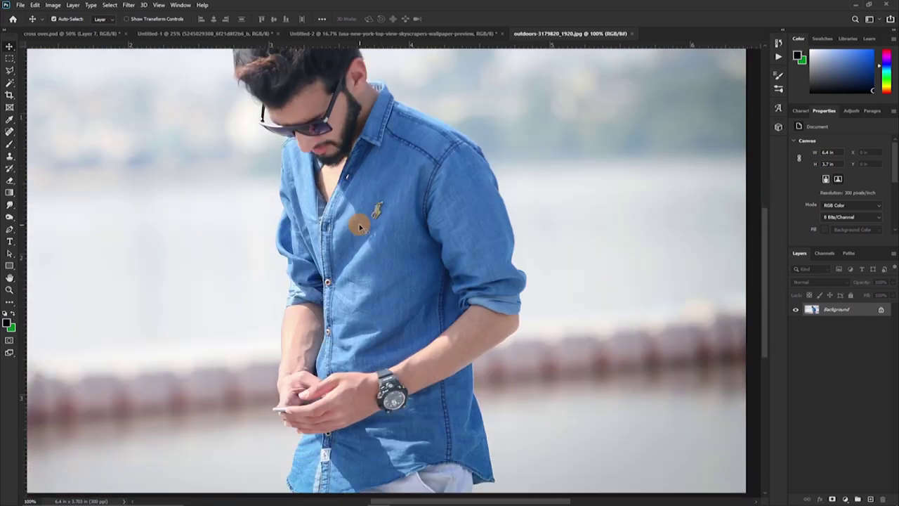
{"action": "scroll", "coordinate": [361, 227], "scroll_direction": "up", "scroll_amount": 2}
{"action": "scroll", "coordinate": [359, 226], "scroll_direction": "up", "scroll_amount": 3}
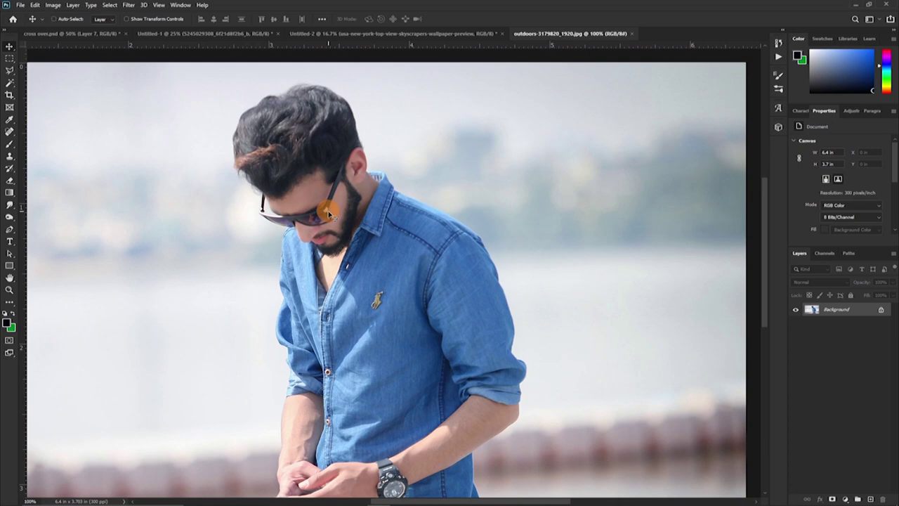
{"action": "key", "text": "ctrl+minus"}
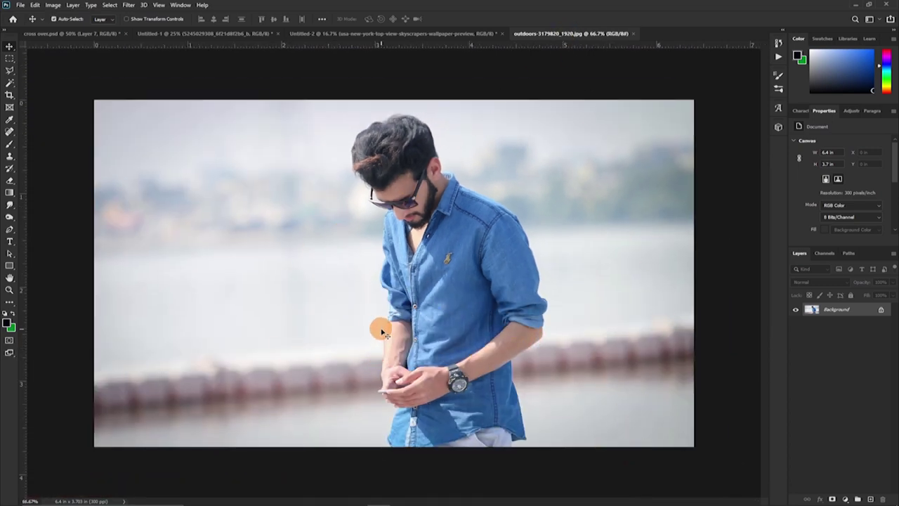
{"action": "key", "text": "ctrl+plus"}
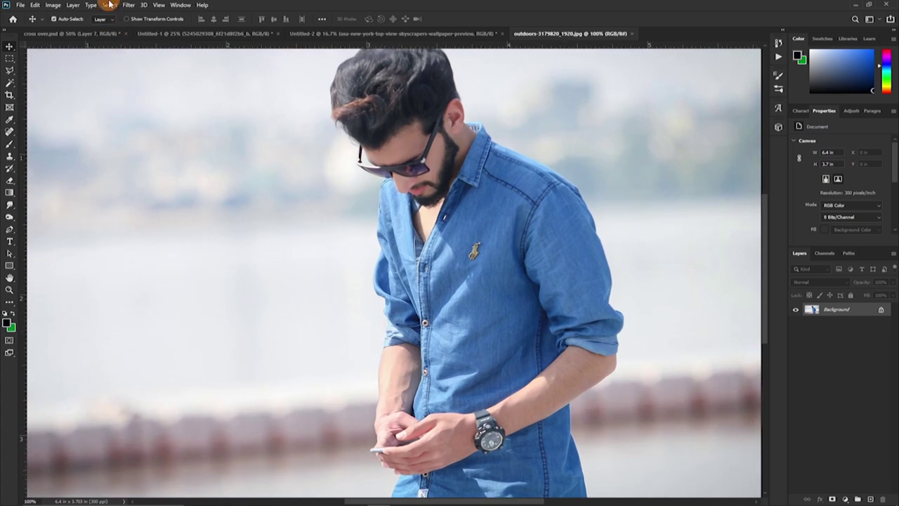
{"action": "left_click", "coordinate": [110, 5]}
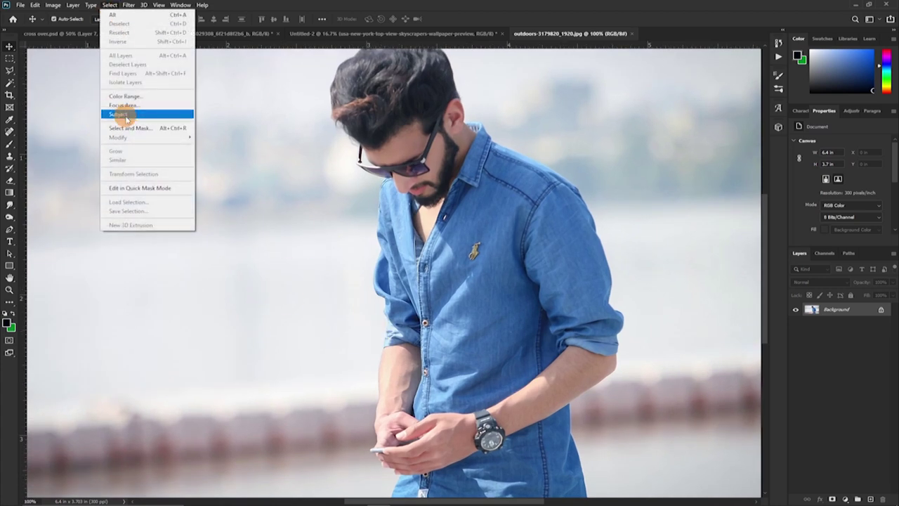
{"action": "left_click", "coordinate": [125, 115]}
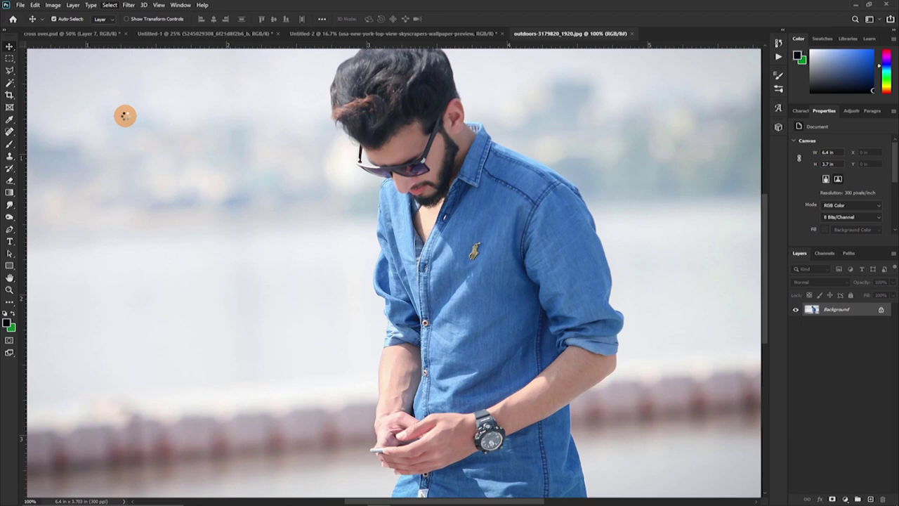
{"action": "scroll", "coordinate": [450, 221], "scroll_direction": "up", "scroll_amount": 1}
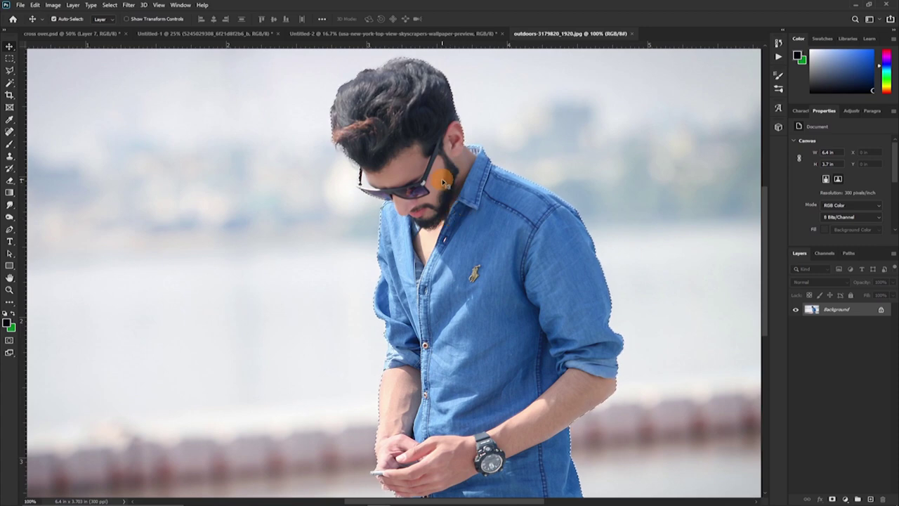
- Examine the selection edge closely along the man's sleeve, shoulder and face
{"action": "key", "text": "ctrl+plus"}
{"action": "key", "text": "ctrl+plus"}
{"action": "key", "text": "ctrl+plus"}
{"action": "key", "text": "ctrl+plus"}
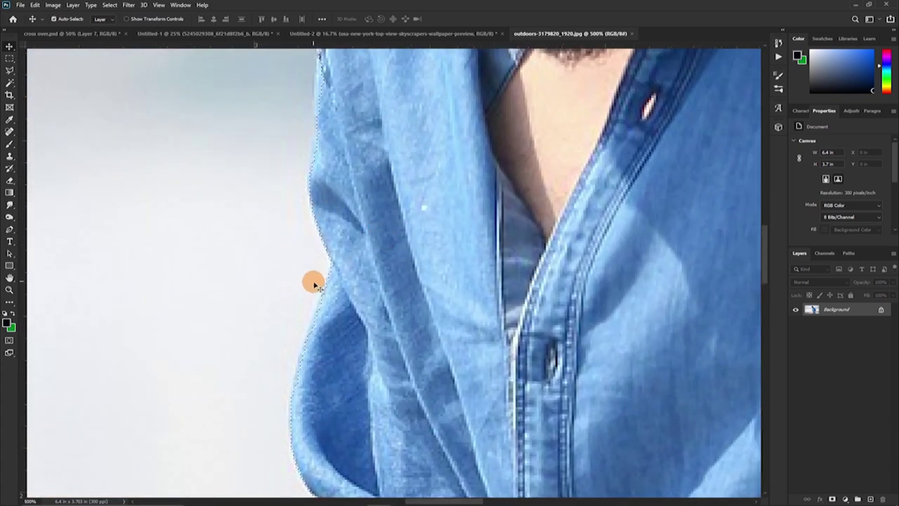
{"action": "scroll", "coordinate": [342, 136], "scroll_direction": "up", "scroll_amount": 3}
{"action": "scroll", "coordinate": [343, 144], "scroll_direction": "up", "scroll_amount": 2}
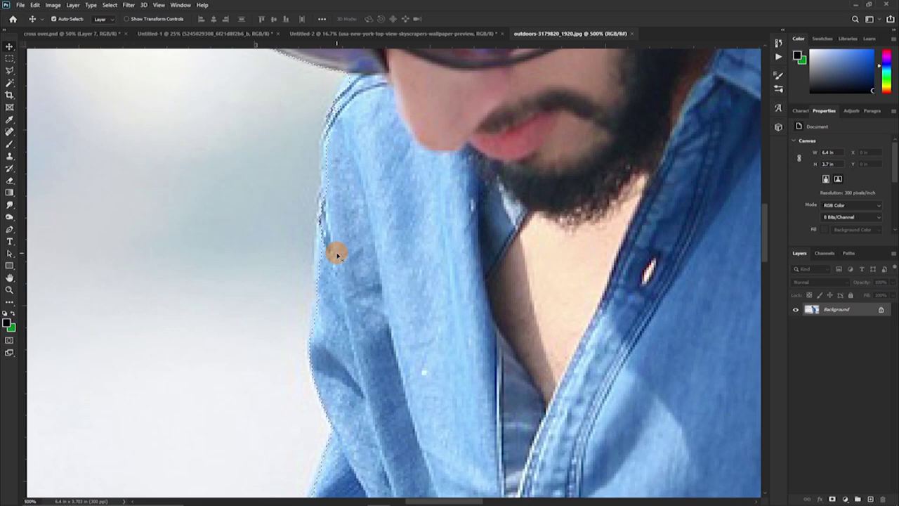
{"action": "scroll", "coordinate": [337, 255], "scroll_direction": "up", "scroll_amount": 2}
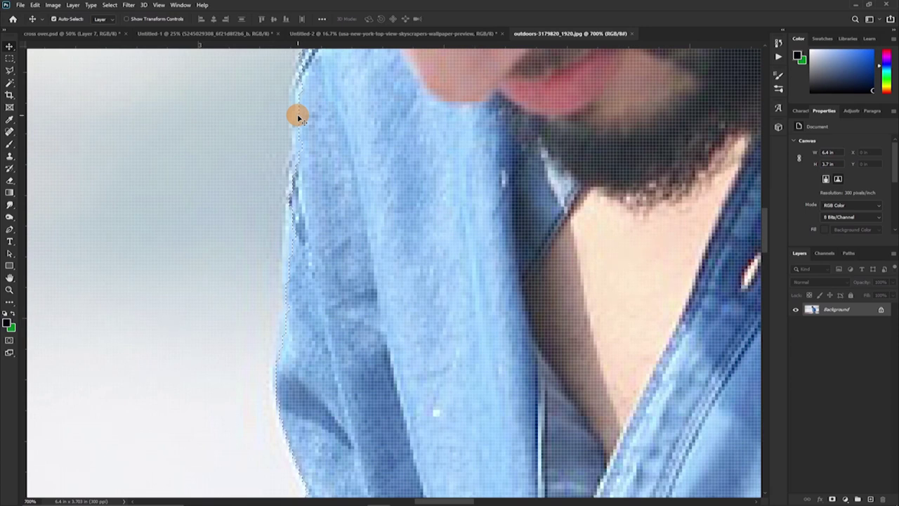
- Display the selection as a Quick Mask and check its edges around the shirt, hair and sunglasses
{"action": "key", "text": "q"}
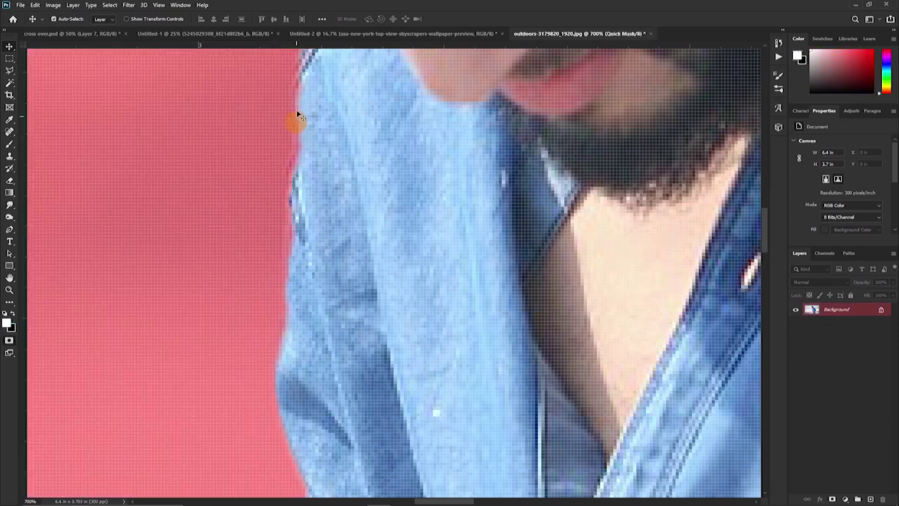
{"action": "scroll", "coordinate": [322, 310], "scroll_direction": "up", "scroll_amount": 5}
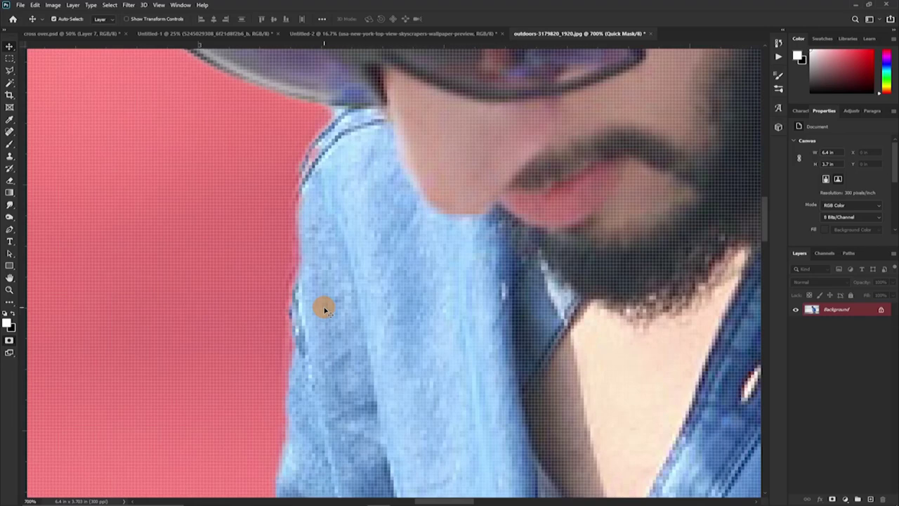
{"action": "scroll", "coordinate": [323, 309], "scroll_direction": "down", "scroll_amount": 5}
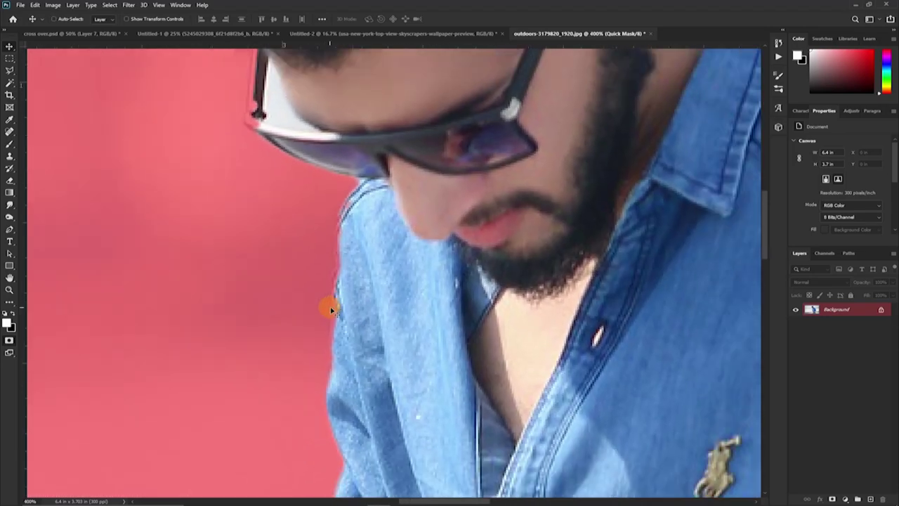
{"action": "scroll", "coordinate": [327, 221], "scroll_direction": "up", "scroll_amount": 2}
{"action": "scroll", "coordinate": [326, 225], "scroll_direction": "up", "scroll_amount": 1}
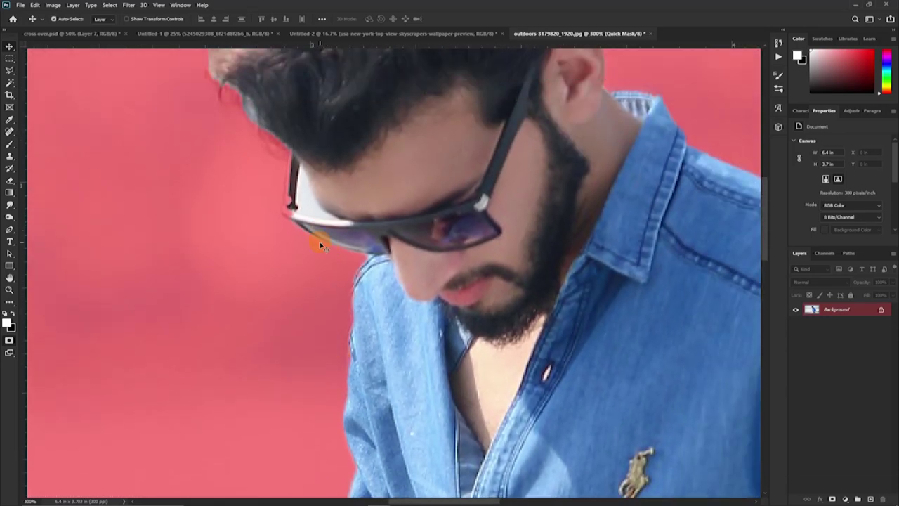
{"action": "scroll", "coordinate": [320, 245], "scroll_direction": "up", "scroll_amount": 3}
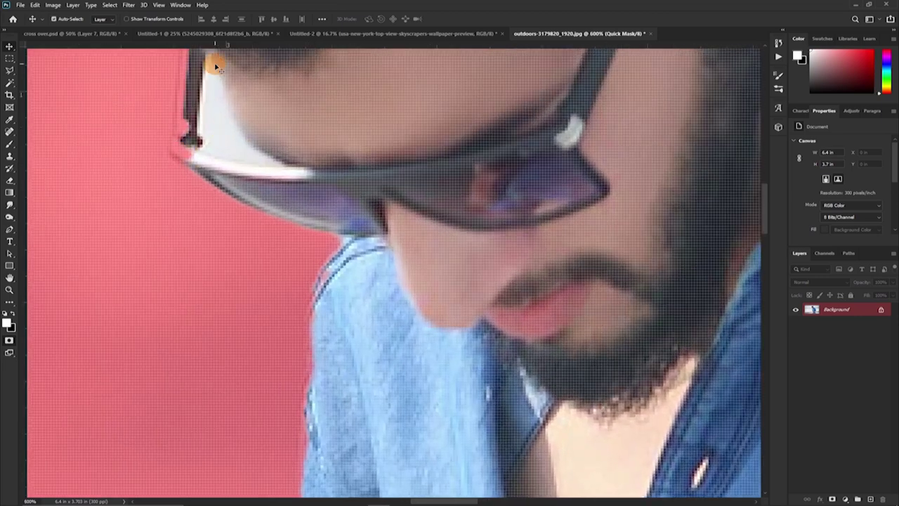
{"action": "scroll", "coordinate": [243, 253], "scroll_direction": "up", "scroll_amount": 6}
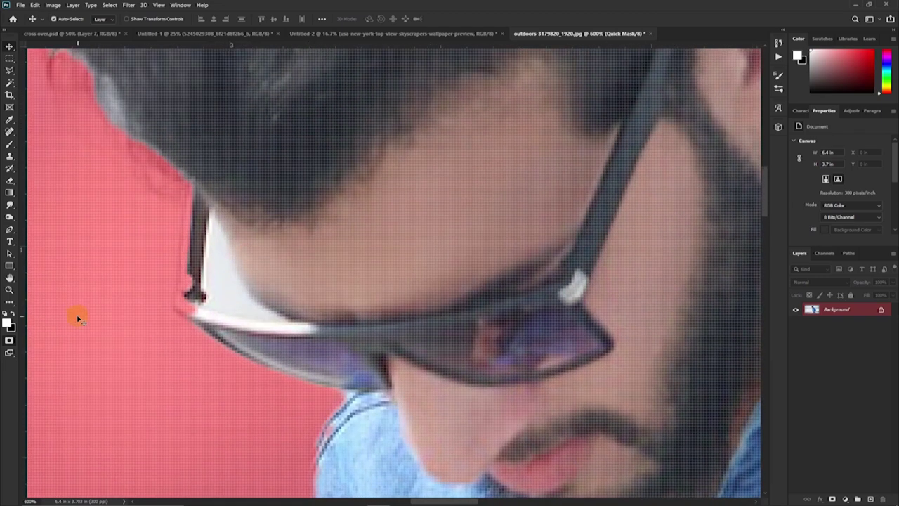
- Prepare the Brush for mask painting with black as the foreground colour and a very small tip of a few pixels
{"action": "key", "text": "b"}
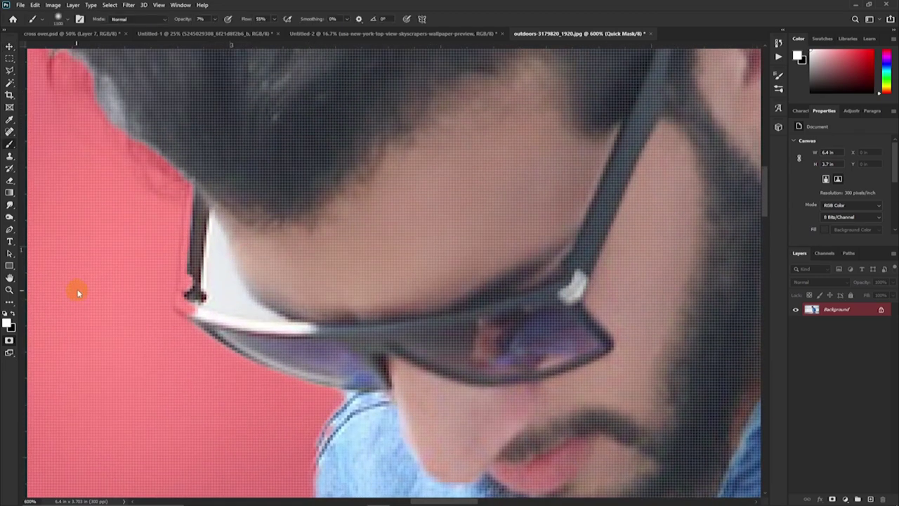
{"action": "left_click", "coordinate": [15, 318]}
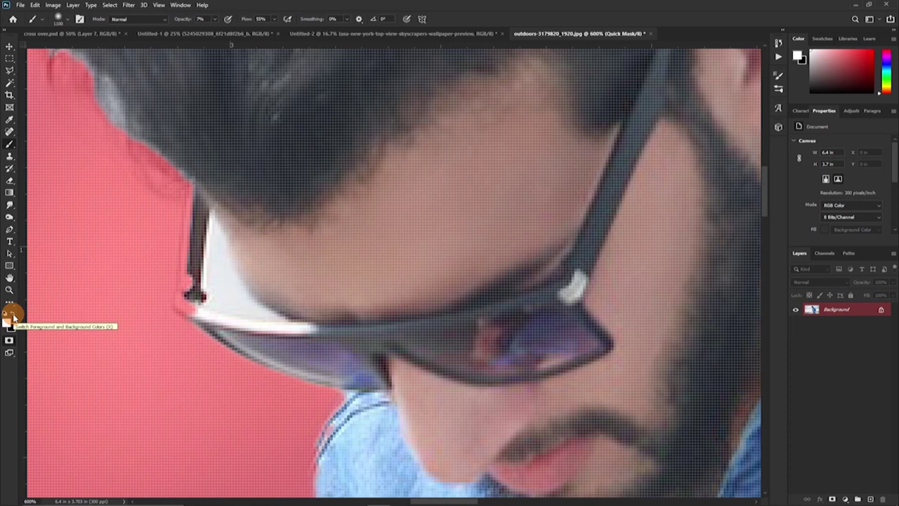
{"action": "left_click", "coordinate": [12, 320]}
{"action": "left_click", "coordinate": [13, 315]}
{"action": "key", "text": "x"}
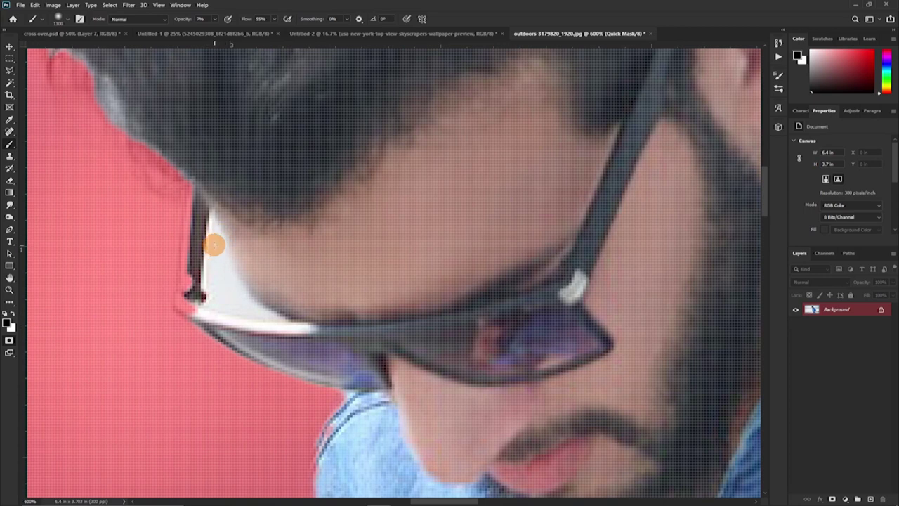
{"action": "left_click_drag", "start_coordinate": [215, 245], "coordinate": [211, 258]}
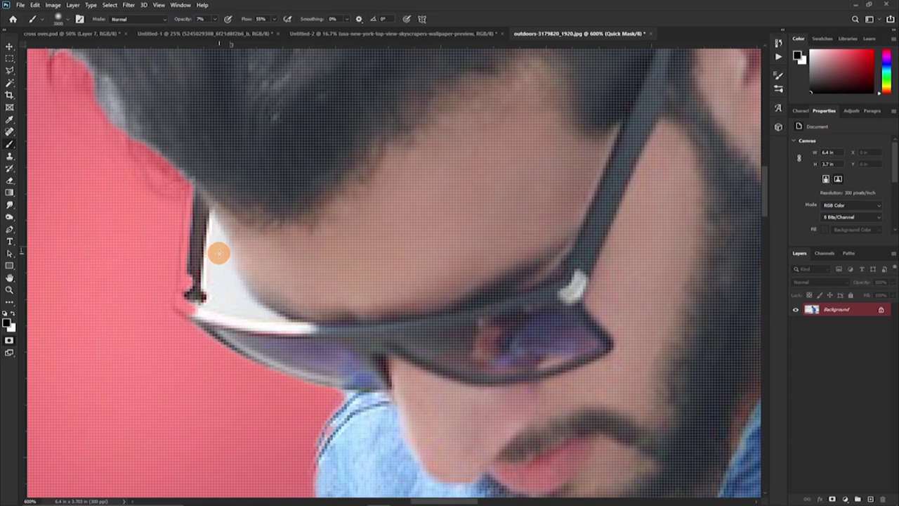
{"action": "key", "text": "bracketleft"}
{"action": "key", "text": "bracketleft"}
{"action": "key", "text": "bracketleft"}
{"action": "key", "text": "bracketleft"}
{"action": "key", "text": "bracketleft"}
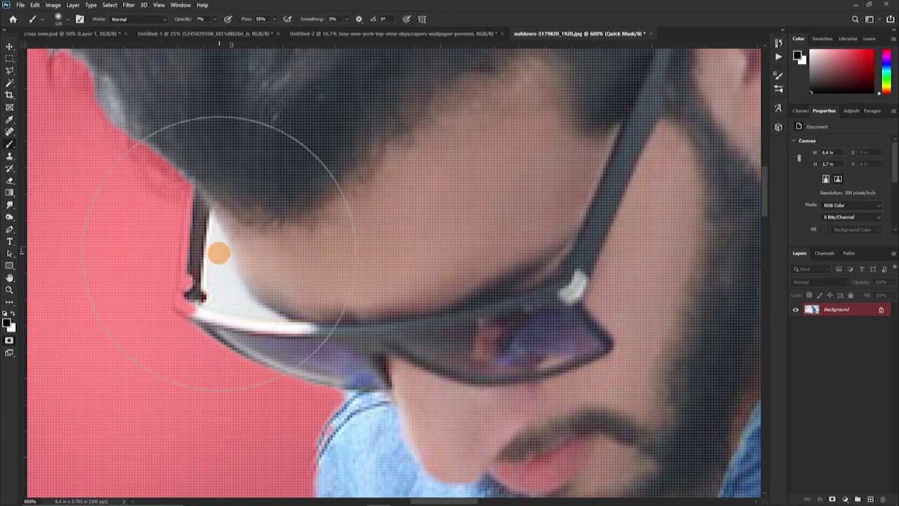
{"action": "key", "text": "bracketleft"}
{"action": "key", "text": "bracketleft"}
{"action": "key", "text": "bracketleft"}
{"action": "key", "text": "bracketleft"}
{"action": "key", "text": "bracketleft"}
{"action": "key", "text": "bracketleft"}
{"action": "key", "text": "bracketleft"}
{"action": "key", "text": "bracketleft"}
{"action": "key", "text": "bracketleft"}
{"action": "key", "text": "bracketleft"}
{"action": "key", "text": "bracketleft"}
{"action": "key", "text": "bracketleft"}
{"action": "key", "text": "bracketleft"}
{"action": "key", "text": "bracketleft"}
{"action": "key", "text": "bracketleft"}
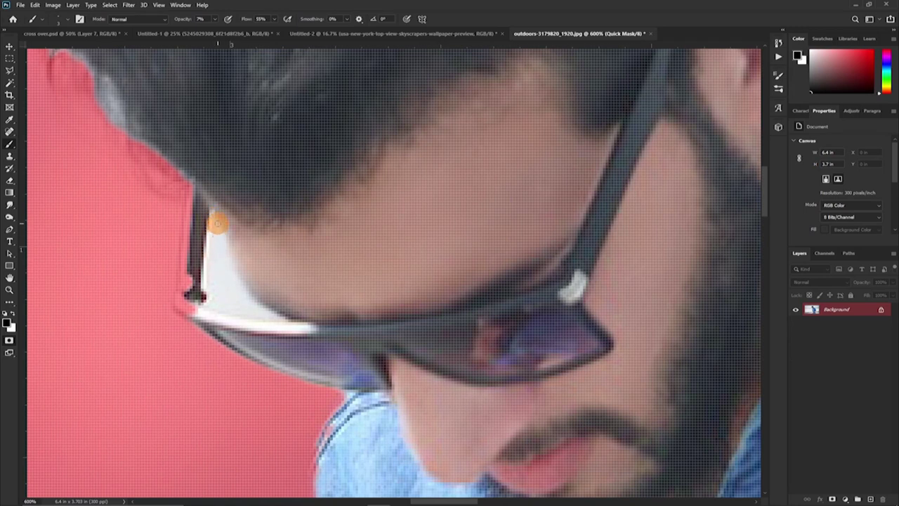
- Mask out the bright background gap between the sunglasses and the face, painting in black at 100% brush opacity
{"action": "key", "text": "0"}
{"action": "left_click_drag", "start_coordinate": [213, 228], "coordinate": [209, 274]}
{"action": "left_click", "coordinate": [67, 19]}
{"action": "left_click", "coordinate": [57, 152]}
{"action": "mouse_move", "coordinate": [215, 220]}
{"action": "left_mouse_down"}
{"action": "mouse_move", "coordinate": [219, 291]}
{"action": "mouse_move", "coordinate": [219, 229]}
{"action": "mouse_move", "coordinate": [246, 291]}
{"action": "mouse_move", "coordinate": [289, 320]}
{"action": "mouse_move", "coordinate": [210, 307]}
{"action": "mouse_move", "coordinate": [221, 298]}
{"action": "mouse_move", "coordinate": [219, 253]}
{"action": "mouse_move", "coordinate": [240, 304]}
{"action": "mouse_move", "coordinate": [229, 285]}
{"action": "left_mouse_up"}
{"action": "left_click", "coordinate": [177, 309]}
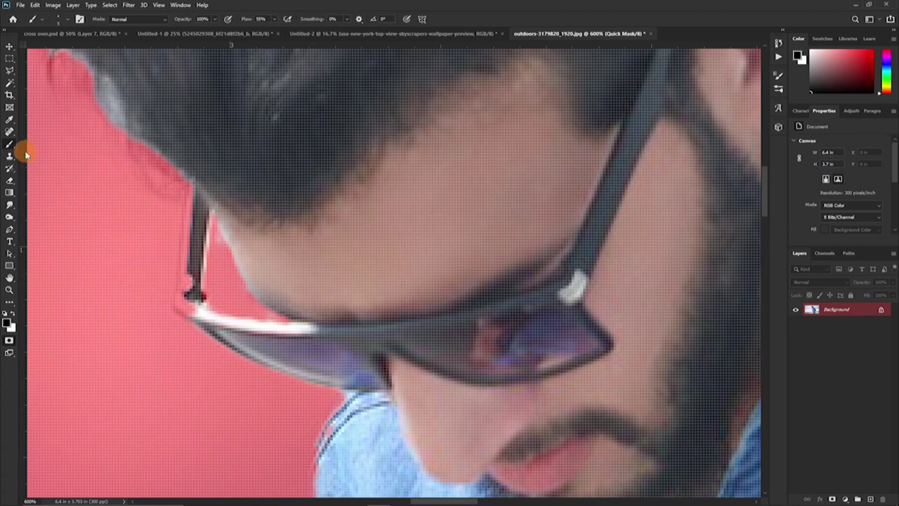
- Paint the outer edge of the sunglasses' arm and frame corner back in with white, and turn the mask back into a selection
{"action": "scroll", "coordinate": [116, 284], "scroll_direction": "up", "scroll_amount": 2}
{"action": "scroll", "coordinate": [118, 287], "scroll_direction": "down", "scroll_amount": 3}
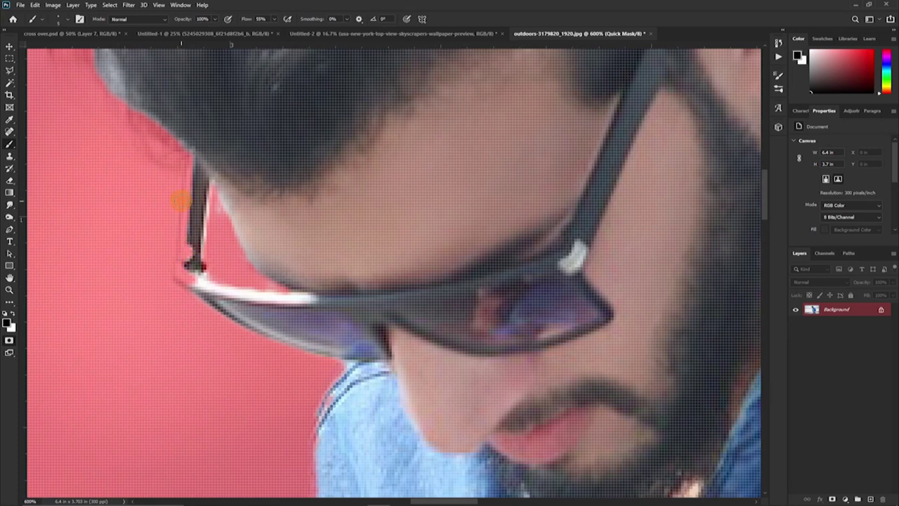
{"action": "key", "text": "x"}
{"action": "left_click_drag", "start_coordinate": [188, 184], "coordinate": [191, 274]}
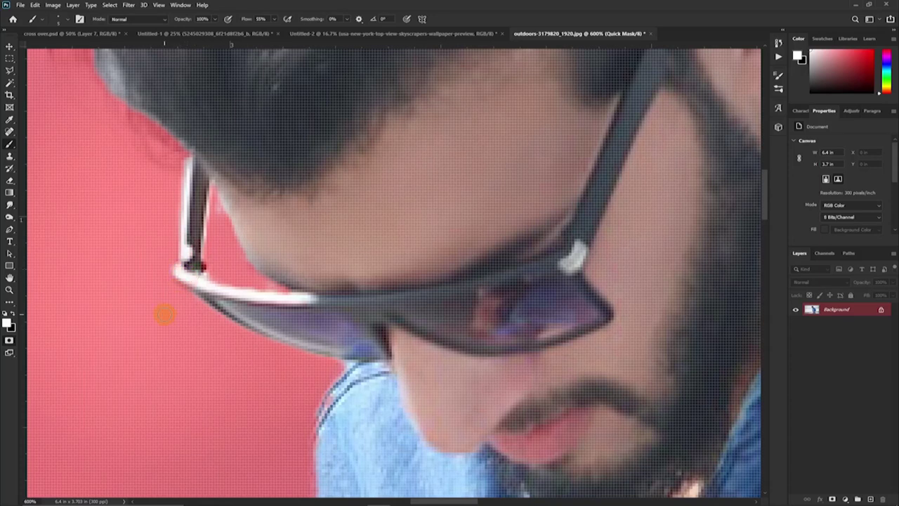
{"action": "key", "text": "q"}
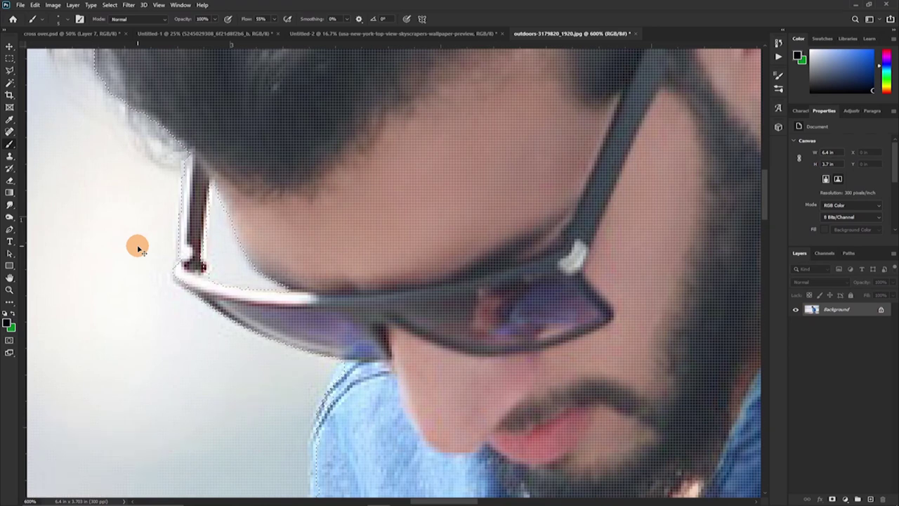
- Copy the selected man onto a new layer and hide the original background layer
{"action": "key", "text": "ctrl+j"}
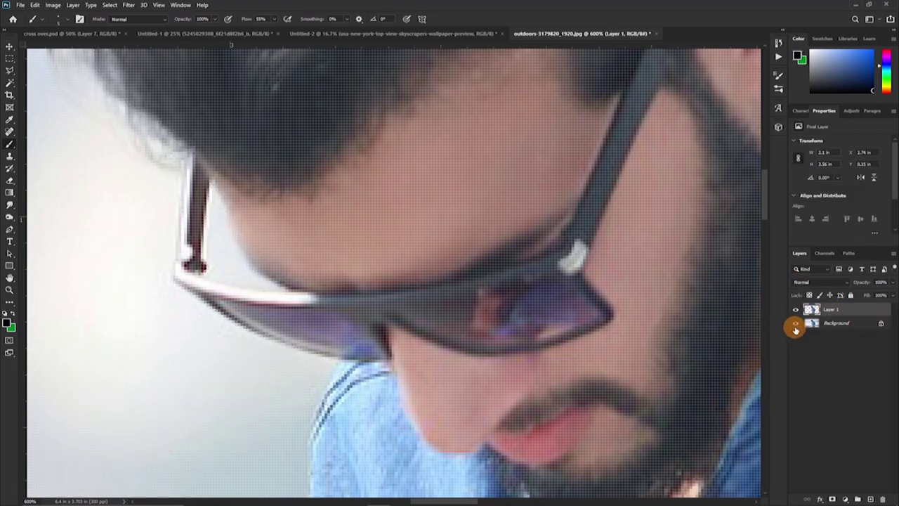
{"action": "key", "text": "ctrl+minus"}
{"action": "key", "text": "ctrl+minus"}
{"action": "key", "text": "ctrl+minus"}
{"action": "key", "text": "ctrl+minus"}
{"action": "key", "text": "ctrl+minus"}
{"action": "key", "text": "ctrl+minus"}
{"action": "key", "text": "ctrl+minus"}
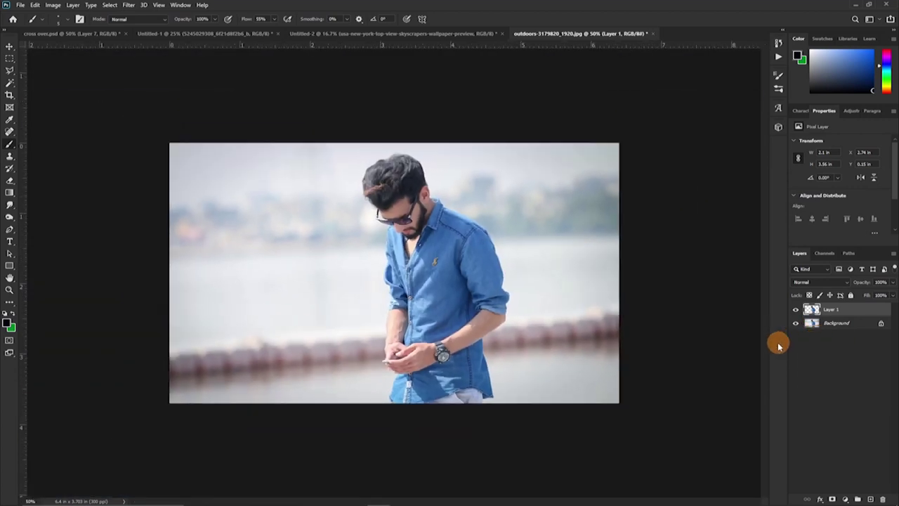
{"action": "left_click", "coordinate": [796, 323]}
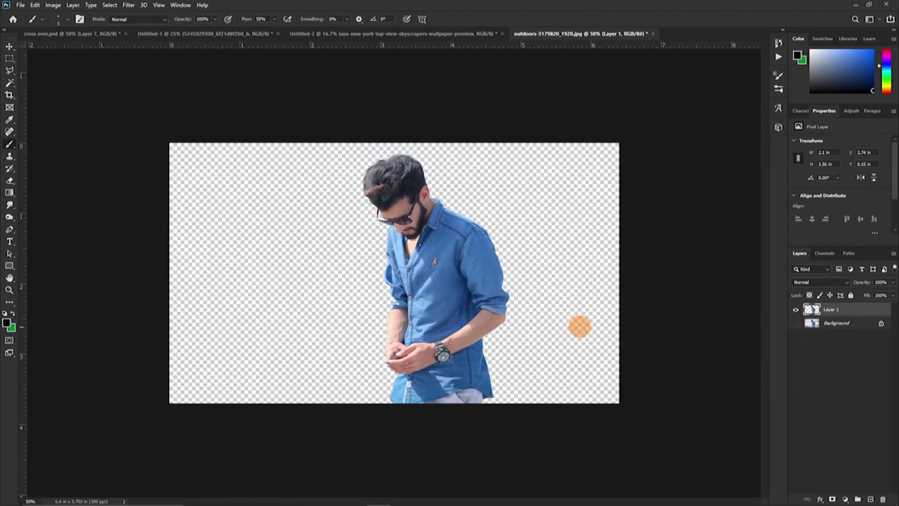
- Shift the cut-out man over on the canvas and close the outdoors-3179820_1920.jpg document without saving
{"action": "key", "text": "v"}
{"action": "mouse_move", "coordinate": [447, 277]}
{"action": "left_mouse_down"}
{"action": "mouse_move", "coordinate": [401, 260]}
{"action": "mouse_move", "coordinate": [379, 263]}
{"action": "mouse_move", "coordinate": [368, 277]}
{"action": "left_mouse_up"}
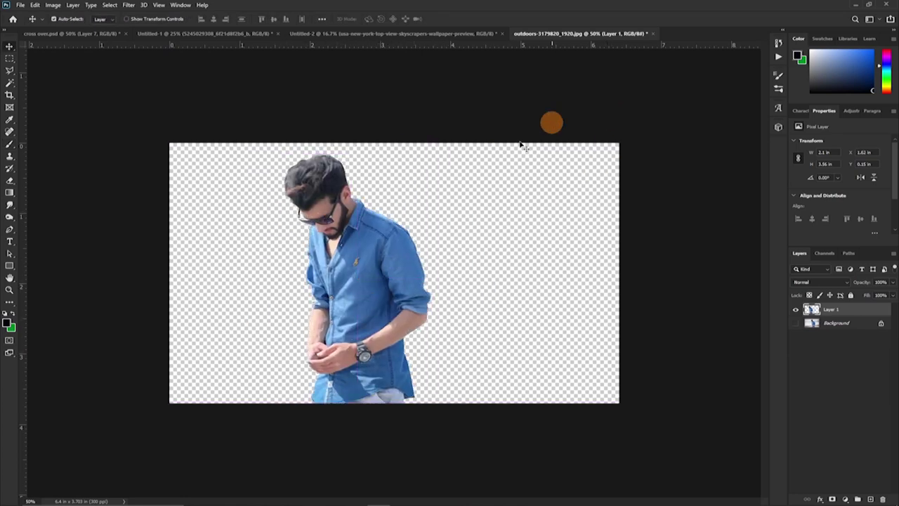
{"action": "left_click", "coordinate": [652, 33]}
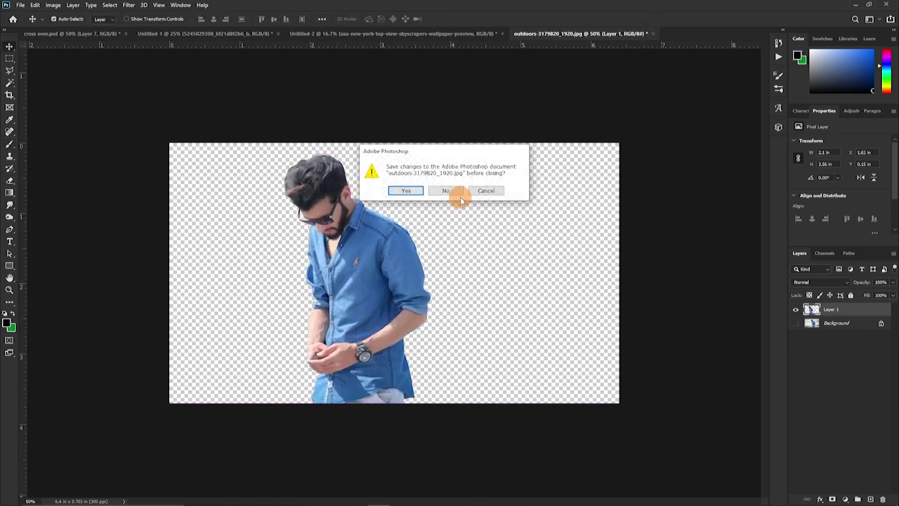
{"action": "left_click", "coordinate": [447, 191]}
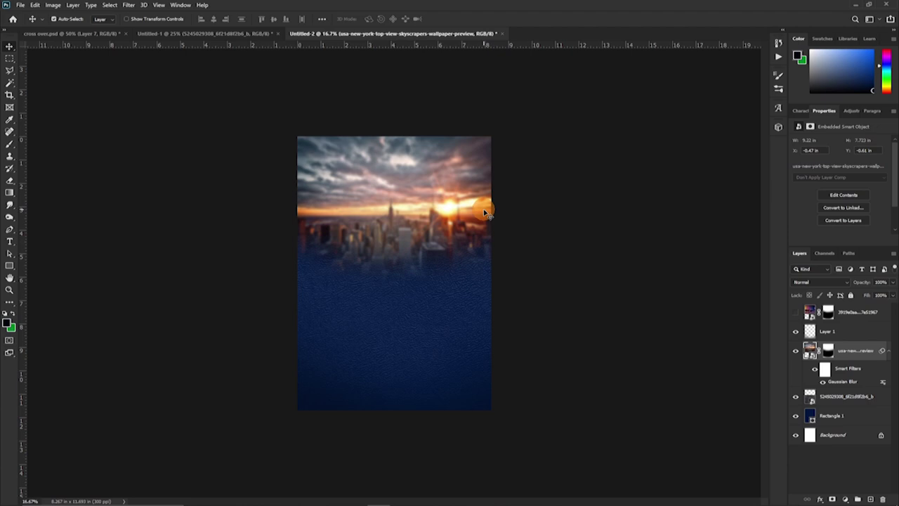
- Bring the cut-out of the man in the patterned shirt from Untitled-1 into Untitled-2, at about X 1.92 in, Y 0.31 in
{"action": "left_click", "coordinate": [176, 34]}
{"action": "scroll", "coordinate": [879, 442], "scroll_direction": "down", "scroll_amount": 1}
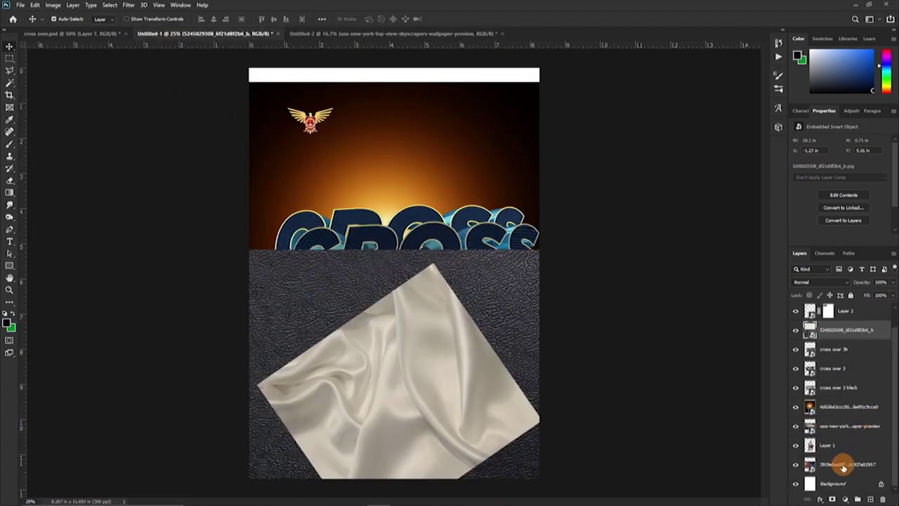
{"action": "left_click", "coordinate": [824, 448]}
{"action": "left_click_drag", "start_coordinate": [422, 425], "coordinate": [386, 267]}
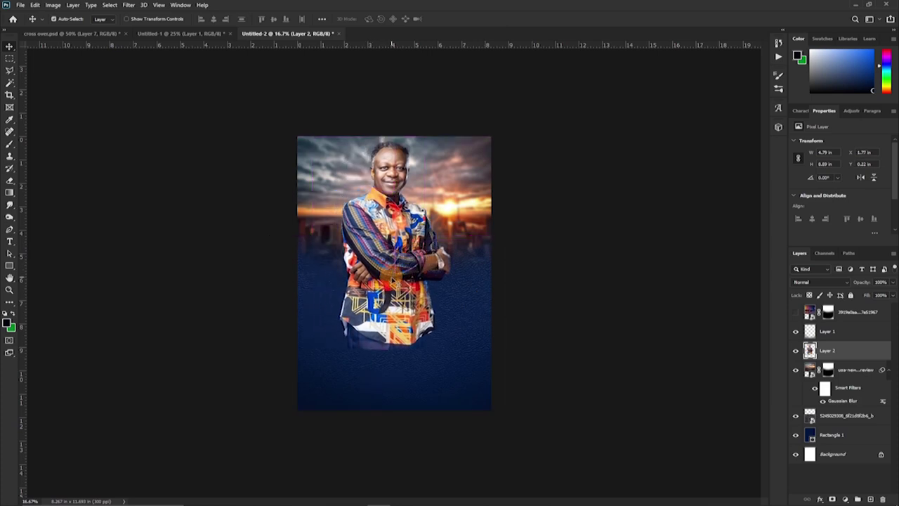
{"action": "left_click_drag", "start_coordinate": [403, 202], "coordinate": [404, 215]}
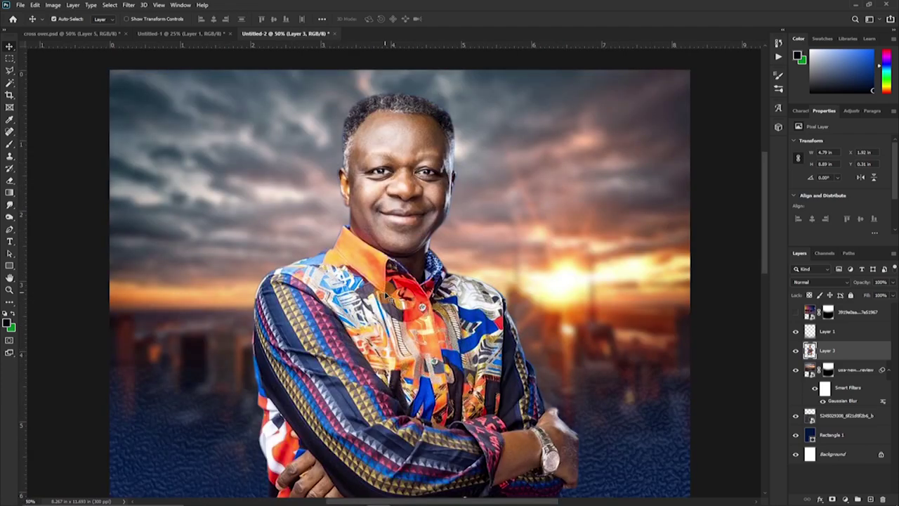
- Move the man's layer, Layer 3, to the top of the layer stack in Untitled-2
{"action": "scroll", "coordinate": [383, 279], "scroll_direction": "up", "scroll_amount": 3}
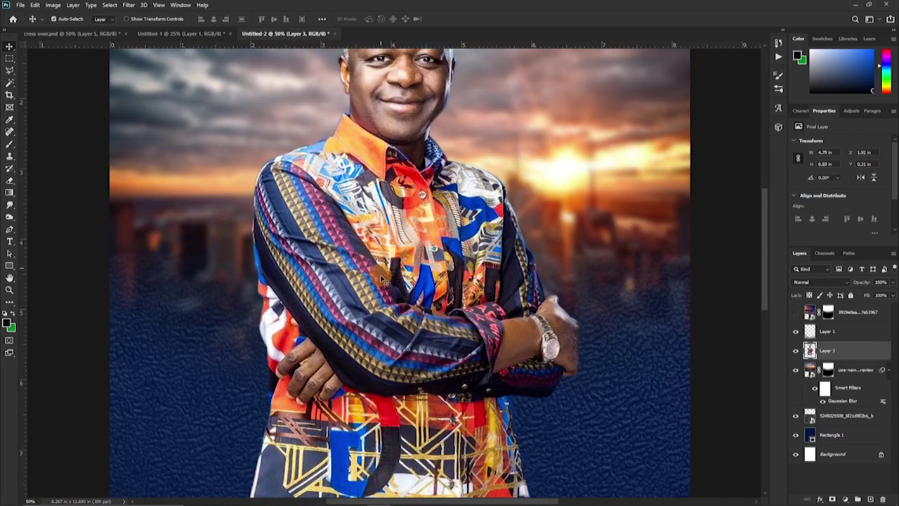
{"action": "scroll", "coordinate": [383, 279], "scroll_direction": "down", "scroll_amount": 3}
{"action": "scroll", "coordinate": [370, 253], "scroll_direction": "up", "scroll_amount": 2}
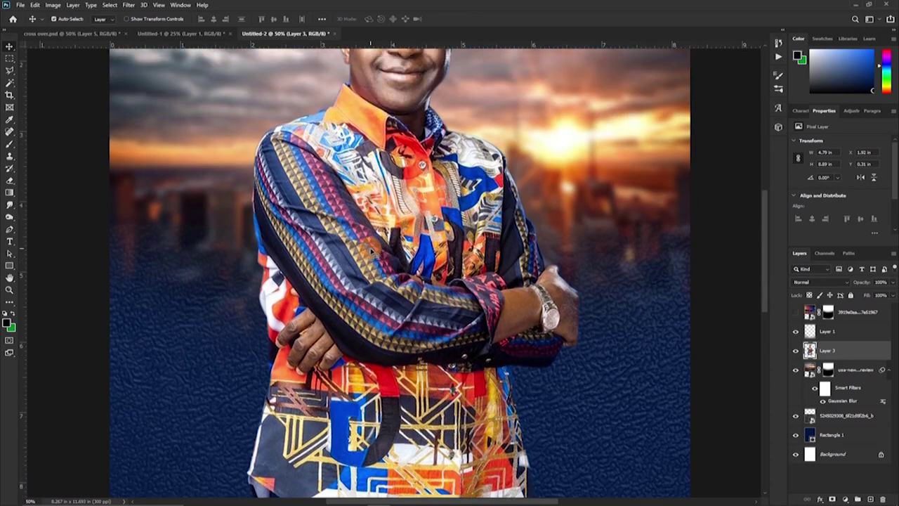
{"action": "scroll", "coordinate": [371, 250], "scroll_direction": "up", "scroll_amount": 1}
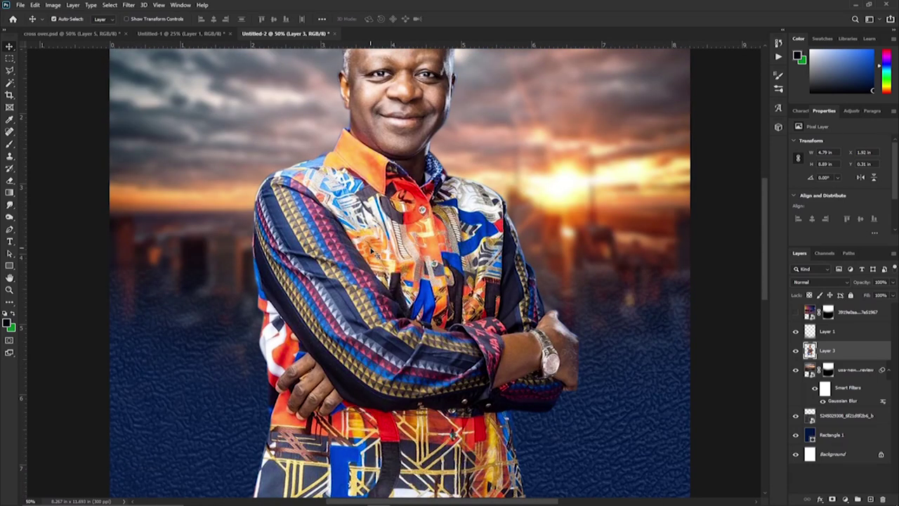
{"action": "scroll", "coordinate": [370, 250], "scroll_direction": "down", "scroll_amount": 1}
{"action": "scroll", "coordinate": [372, 250], "scroll_direction": "up", "scroll_amount": 3}
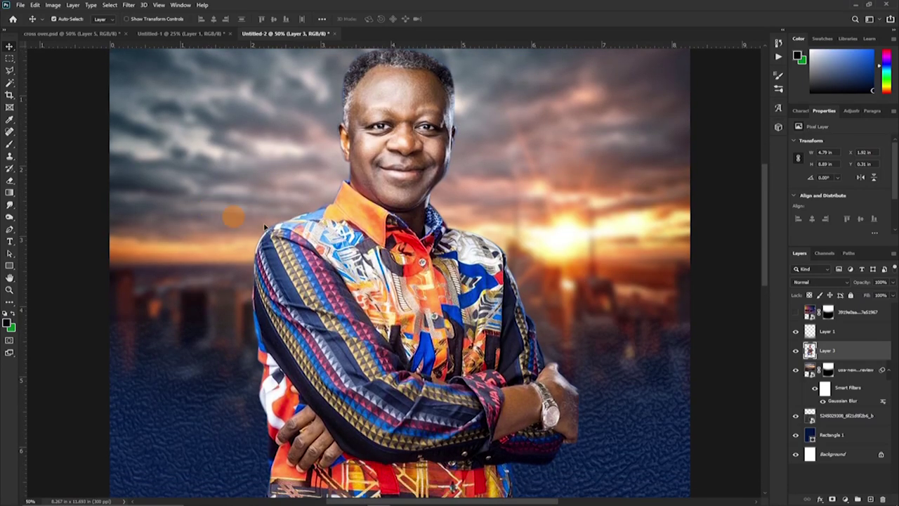
{"action": "mouse_move", "coordinate": [848, 349]}
{"action": "left_mouse_down"}
{"action": "mouse_move", "coordinate": [842, 332]}
{"action": "mouse_move", "coordinate": [853, 307]}
{"action": "mouse_move", "coordinate": [854, 344]}
{"action": "left_mouse_up"}
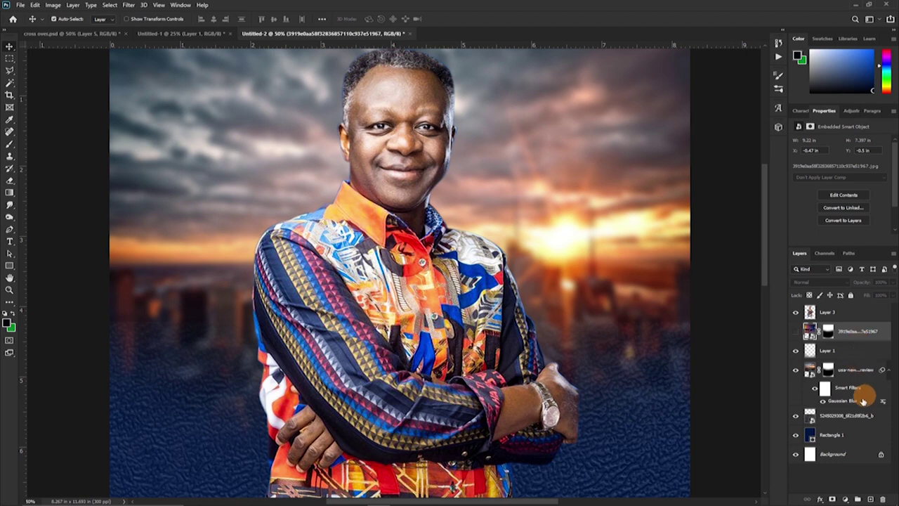
- Group all layers between Layer 3 and the locked Background, and name the group backgrnd
{"action": "left_click", "coordinate": [856, 438], "text": "shift"}
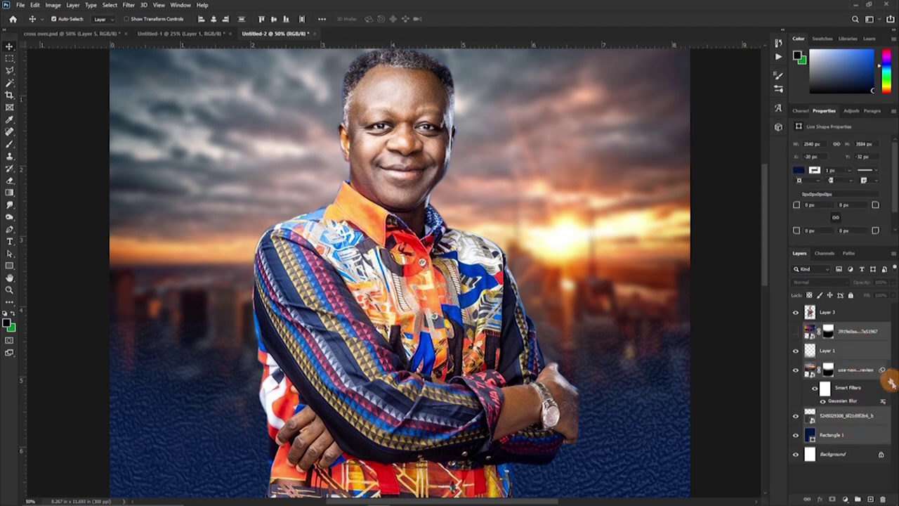
{"action": "key", "text": "ctrl+g"}
{"action": "double_click", "coordinate": [829, 328]}
{"action": "type", "text": "backgrnd"}
{"action": "key", "text": "Return"}
- Add a layer mask to the man's layer, Layer 3
{"action": "scroll", "coordinate": [534, 322], "scroll_direction": "down", "scroll_amount": 4}
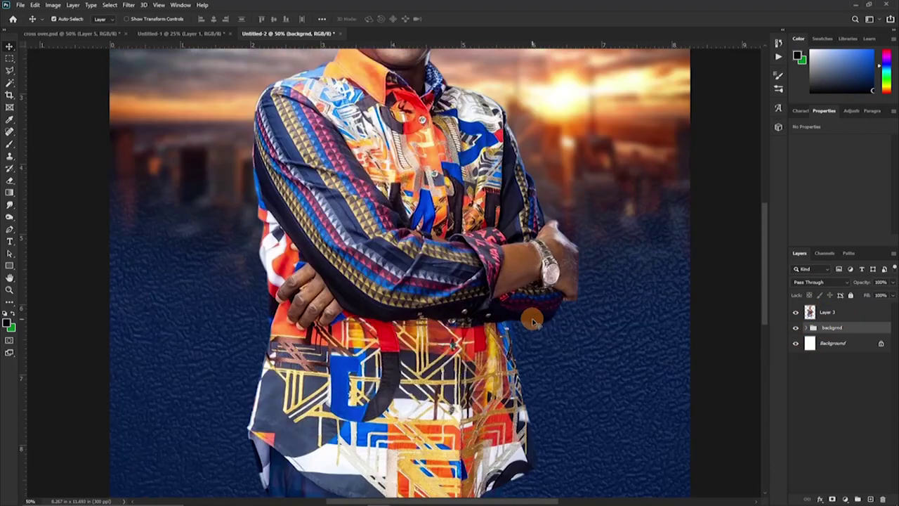
{"action": "scroll", "coordinate": [534, 322], "scroll_direction": "down", "scroll_amount": 2}
{"action": "mouse_move", "coordinate": [861, 497]}
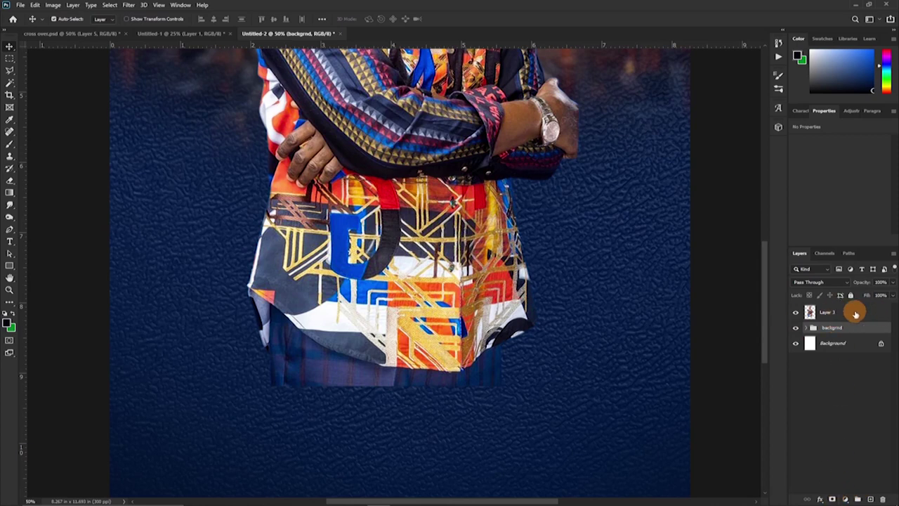
{"action": "left_click", "coordinate": [835, 314]}
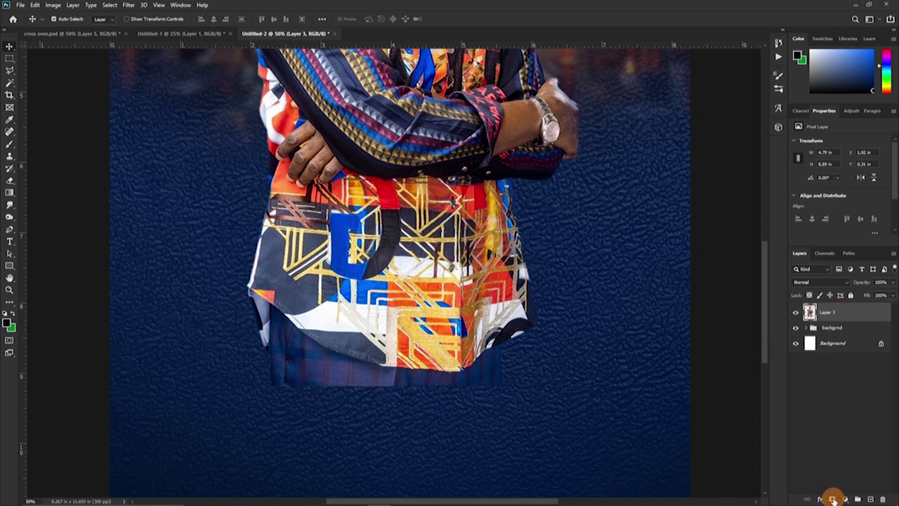
{"action": "left_click", "coordinate": [833, 499]}
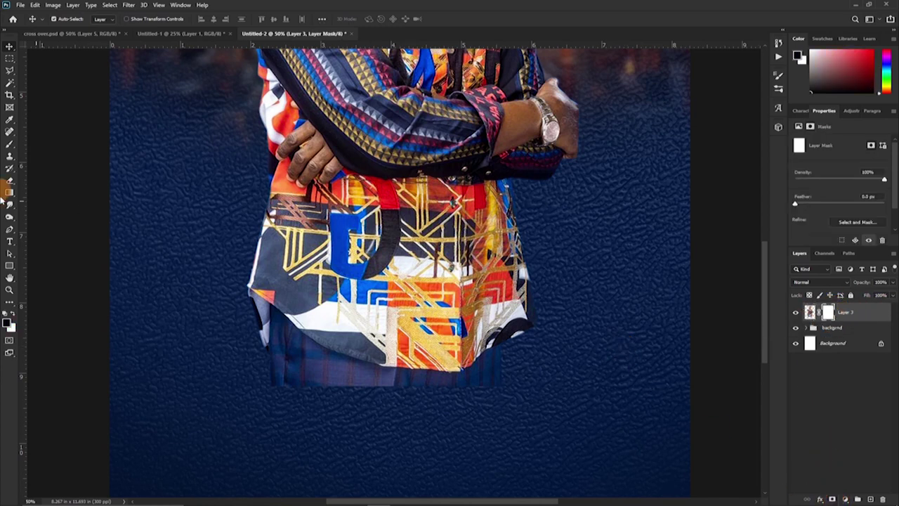
- Prepare the Brush with black as the foreground colour and a tip size of 1000 px
{"action": "key", "text": "b"}
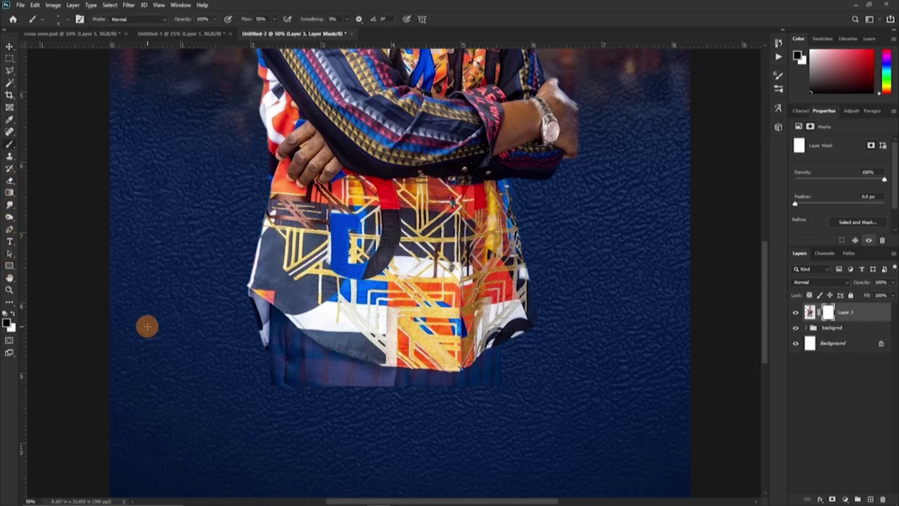
{"action": "key", "text": "bracketright"}
{"action": "key", "text": "bracketright"}
{"action": "key", "text": "bracketright"}
{"action": "key", "text": "bracketright"}
{"action": "key", "text": "bracketright"}
{"action": "key", "text": "bracketright"}
{"action": "key", "text": "bracketright"}
{"action": "key", "text": "bracketright"}
{"action": "key", "text": "bracketright"}
{"action": "key", "text": "bracketright"}
{"action": "key", "text": "bracketright"}
{"action": "key", "text": "bracketright"}
{"action": "key", "text": "bracketright"}
{"action": "key", "text": "bracketright"}
{"action": "key", "text": "bracketright"}
{"action": "key", "text": "bracketright"}
{"action": "key", "text": "bracketright"}
{"action": "key", "text": "bracketright"}
{"action": "key", "text": "bracketright"}
{"action": "key", "text": "bracketright"}
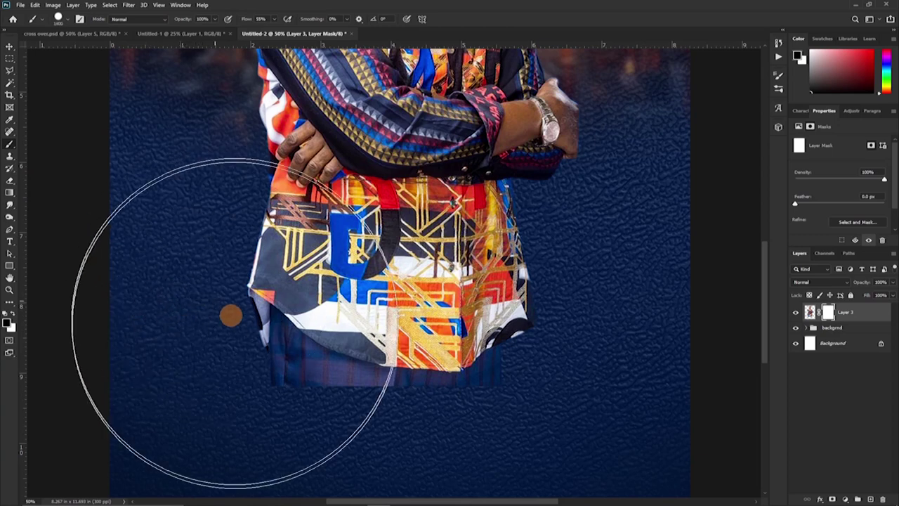
{"action": "key", "text": "bracketleft"}
{"action": "key", "text": "bracketleft"}
{"action": "key", "text": "bracketleft"}
{"action": "key", "text": "bracketleft"}
{"action": "key", "text": "bracketleft"}
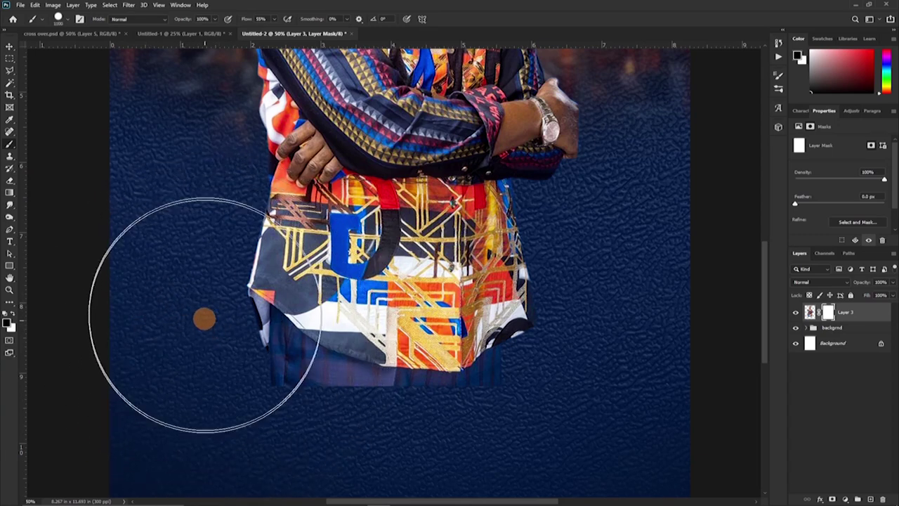
- Undo the hard-edged mask stroke and fade out the man's lower shirt and trousers in black with a soft round brush
{"action": "left_click_drag", "start_coordinate": [218, 372], "coordinate": [731, 422]}
{"action": "key", "text": "ctrl+z"}
{"action": "left_click", "coordinate": [60, 20]}
{"action": "left_click", "coordinate": [62, 125]}
{"action": "mouse_move", "coordinate": [209, 321]}
{"action": "left_mouse_down"}
{"action": "mouse_move", "coordinate": [265, 369]}
{"action": "mouse_move", "coordinate": [239, 308]}
{"action": "left_mouse_up"}
{"action": "mouse_move", "coordinate": [303, 352]}
{"action": "left_mouse_down"}
{"action": "mouse_move", "coordinate": [133, 249]}
{"action": "mouse_move", "coordinate": [492, 330]}
{"action": "mouse_move", "coordinate": [477, 316]}
{"action": "left_mouse_up"}
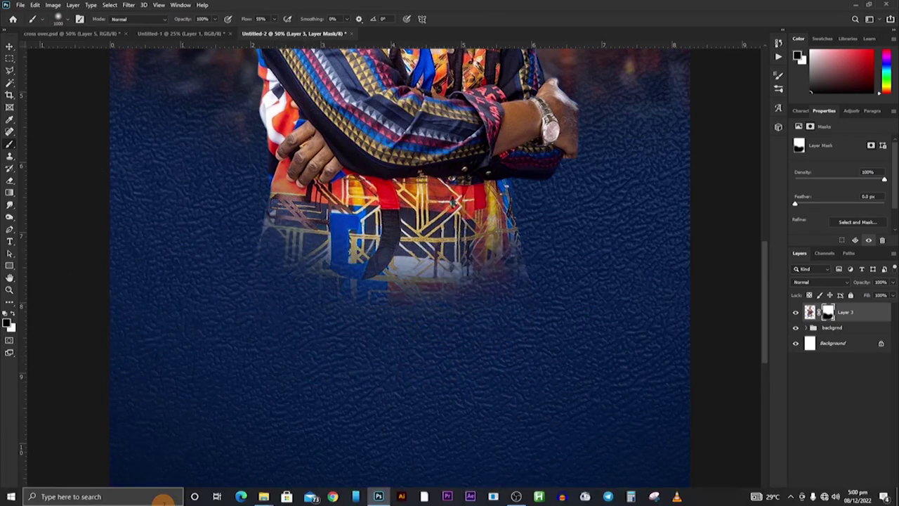
{"action": "key", "text": "ctrl+minus"}
{"action": "key", "text": "ctrl+minus"}
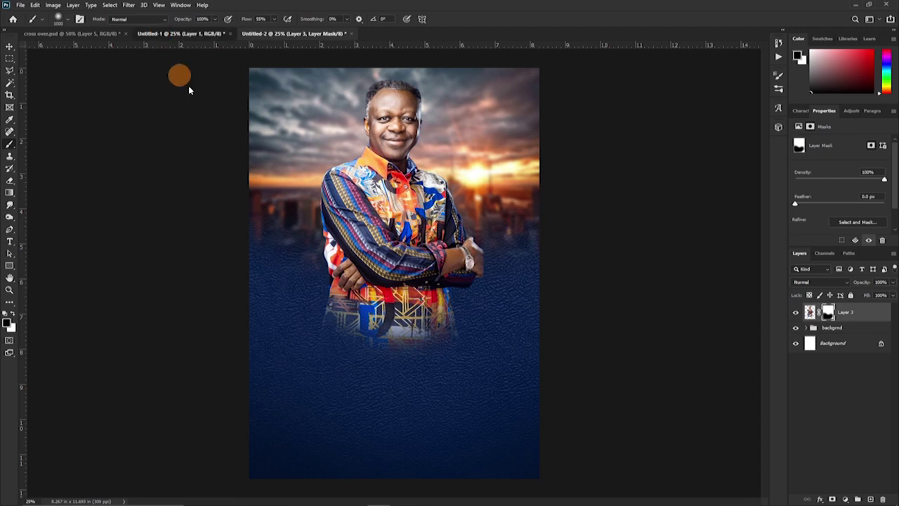
- In Untitled-1, move the stacked CROSS OVER titles apart and shift the leather and satin images down to uncover the artwork
{"action": "left_click", "coordinate": [163, 33]}
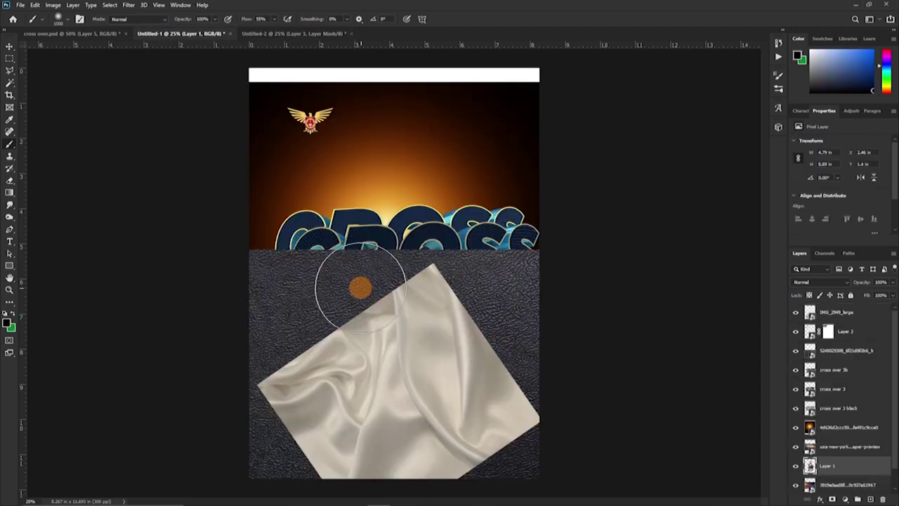
{"action": "key", "text": "v"}
{"action": "left_click_drag", "start_coordinate": [435, 239], "coordinate": [435, 54]}
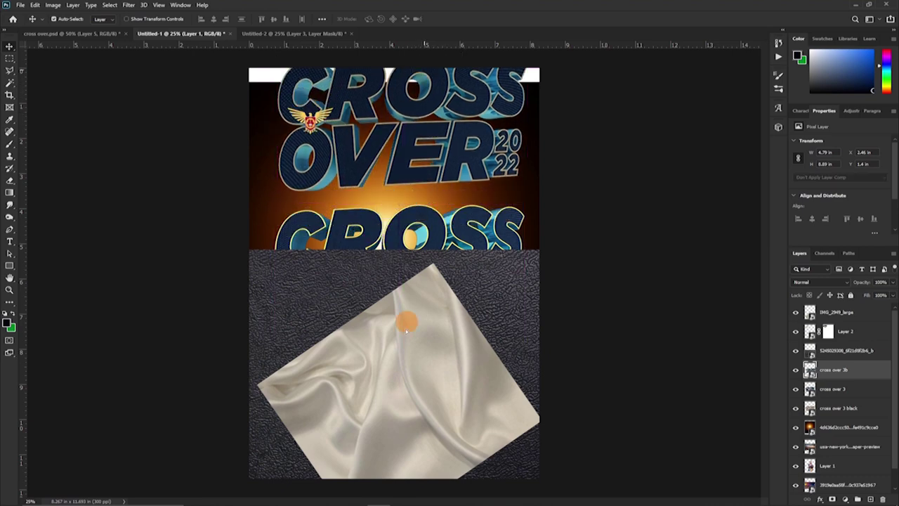
{"action": "left_click_drag", "start_coordinate": [387, 291], "coordinate": [390, 390]}
{"action": "left_click_drag", "start_coordinate": [401, 311], "coordinate": [401, 476]}
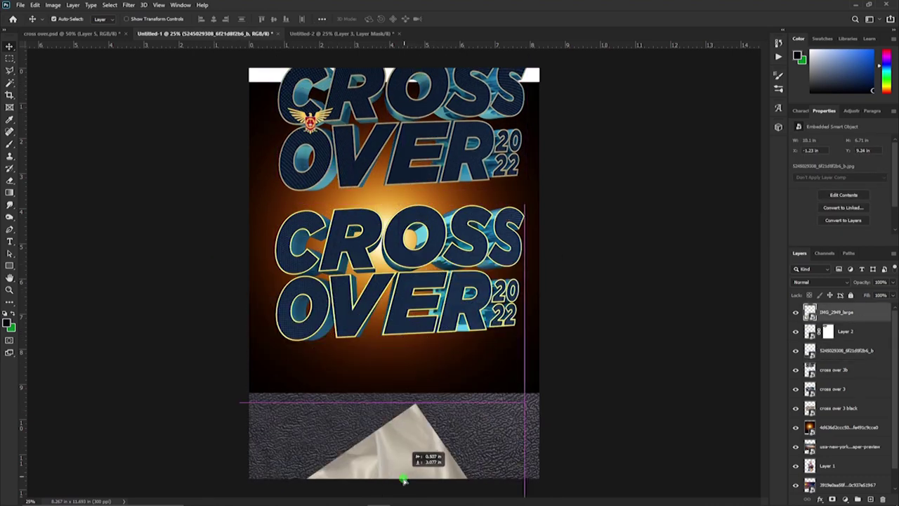
{"action": "left_click_drag", "start_coordinate": [402, 257], "coordinate": [407, 353]}
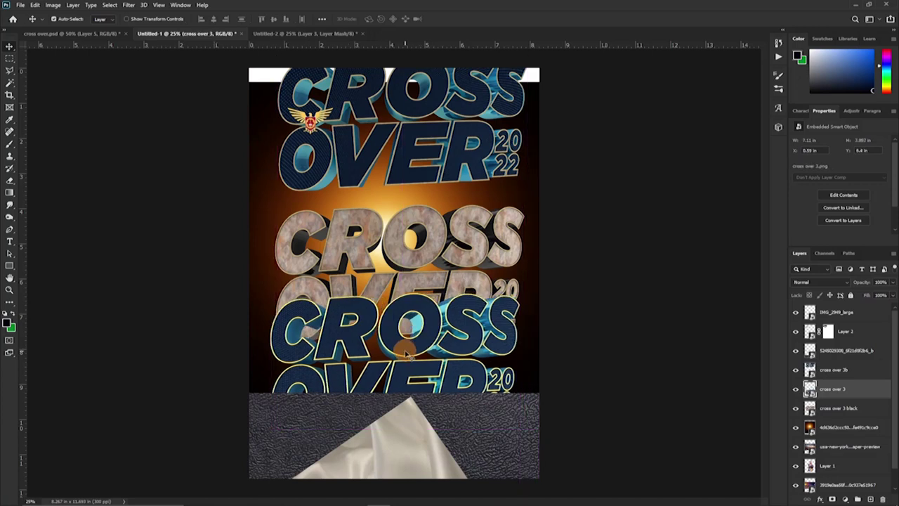
- Copy the cross over 3 and cross over 3 black titles into Untitled-2, placing both over the man's lower body
{"action": "left_click_drag", "start_coordinate": [419, 309], "coordinate": [251, 21]}
{"action": "left_click_drag", "start_coordinate": [279, 33], "coordinate": [404, 344]}
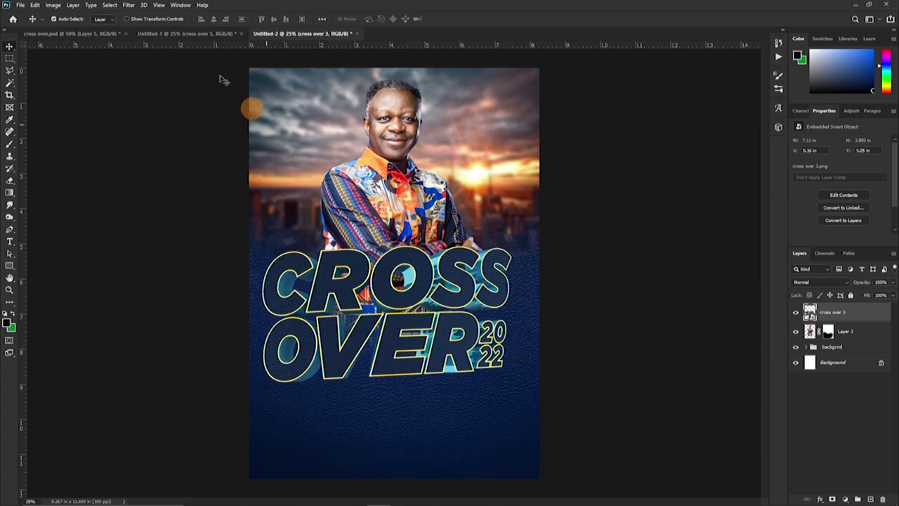
{"action": "left_click", "coordinate": [181, 33]}
{"action": "left_click_drag", "start_coordinate": [375, 244], "coordinate": [398, 297]}
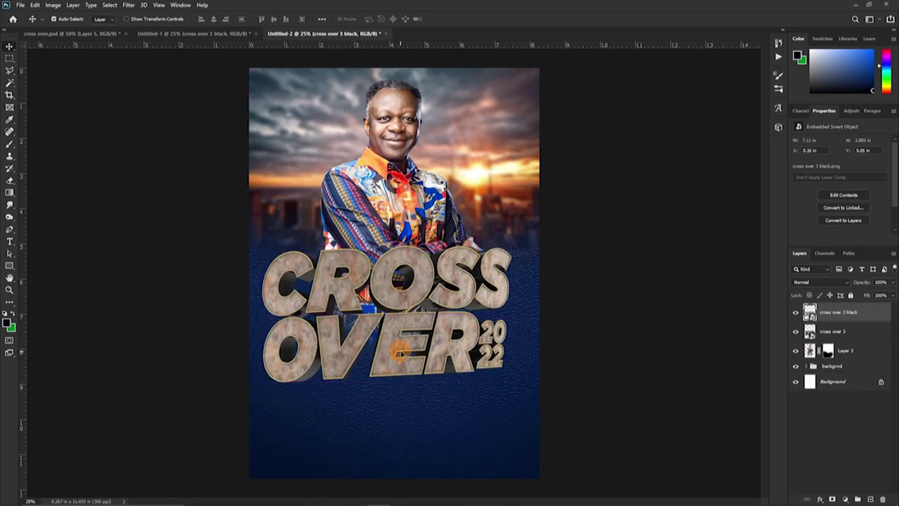
- Add a black Hard Light drop shadow to the cross over 3 black title, with 60% opacity and a size of 87 px
{"action": "scroll", "coordinate": [369, 282], "scroll_direction": "up", "scroll_amount": 2}
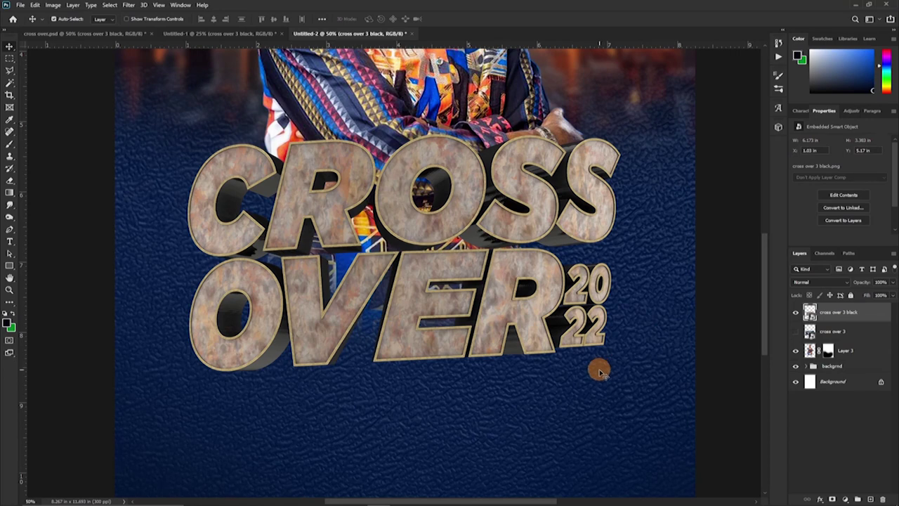
{"action": "double_click", "coordinate": [878, 320]}
{"action": "left_click", "coordinate": [459, 355]}
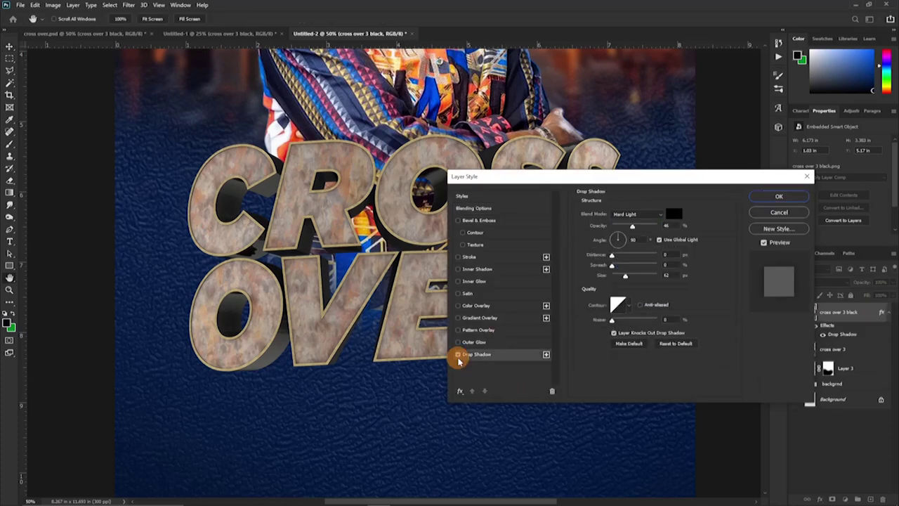
{"action": "left_click_drag", "start_coordinate": [573, 178], "coordinate": [701, 114]}
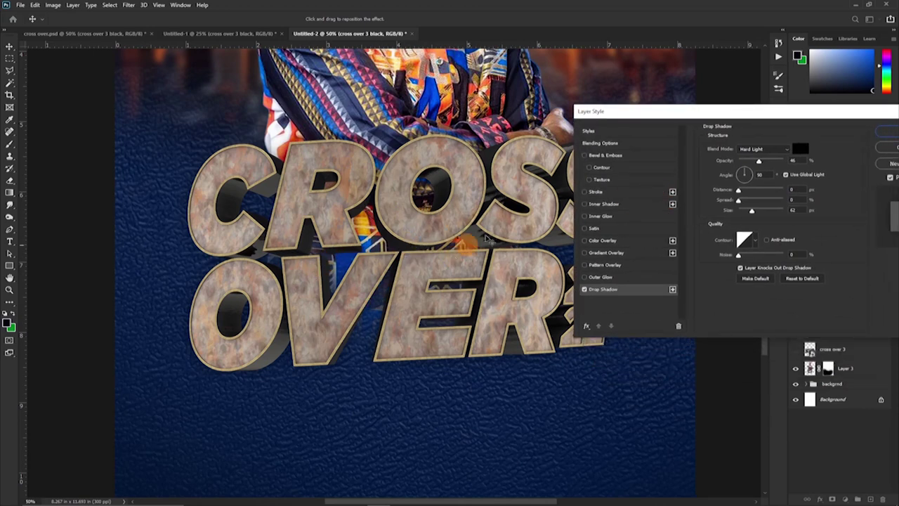
{"action": "left_click_drag", "start_coordinate": [752, 212], "coordinate": [757, 213]}
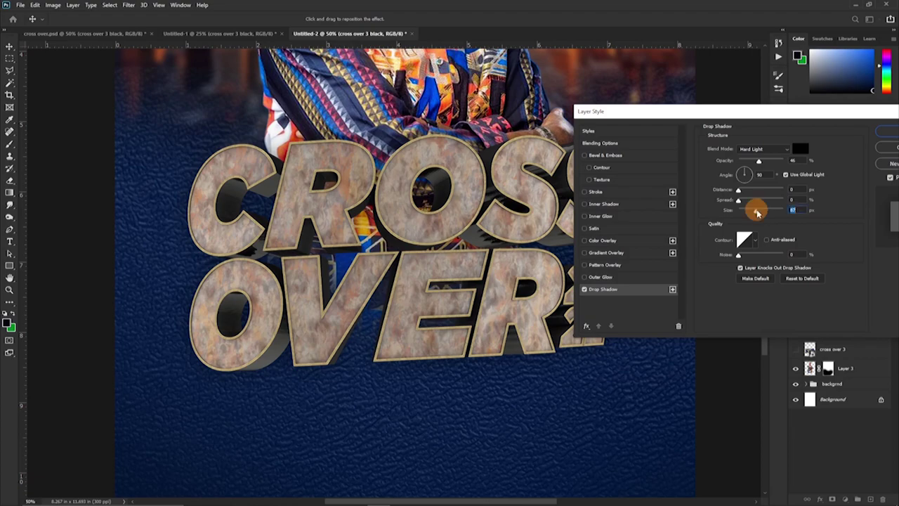
{"action": "left_click_drag", "start_coordinate": [759, 161], "coordinate": [767, 162]}
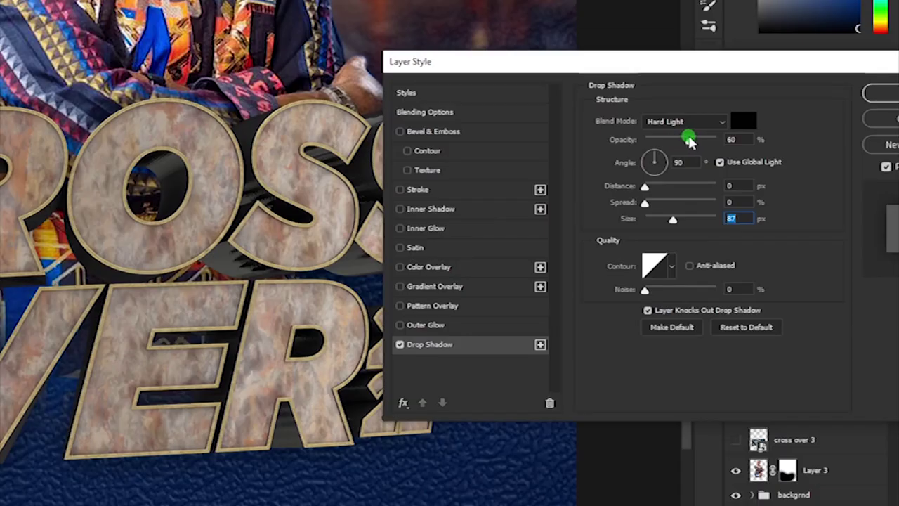
{"action": "left_click_drag", "start_coordinate": [691, 142], "coordinate": [688, 143]}
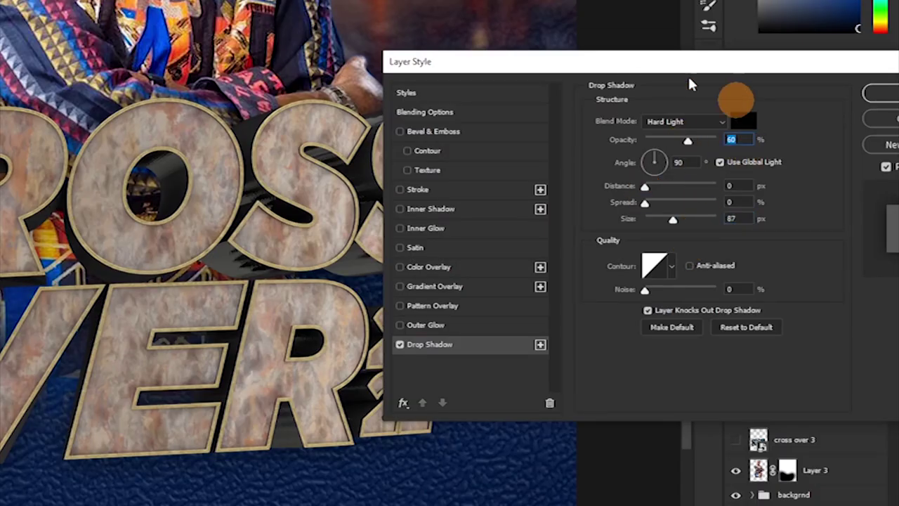
- Increase the title's drop shadow size to about 98 px, apply the style and collapse the layer's effects list
{"action": "left_click_drag", "start_coordinate": [676, 67], "coordinate": [213, 212]}
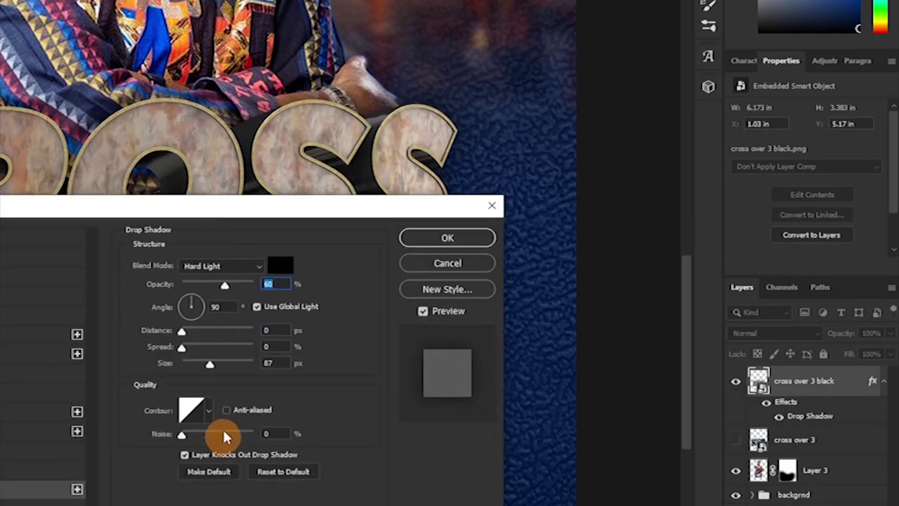
{"action": "left_click_drag", "start_coordinate": [204, 363], "coordinate": [212, 364]}
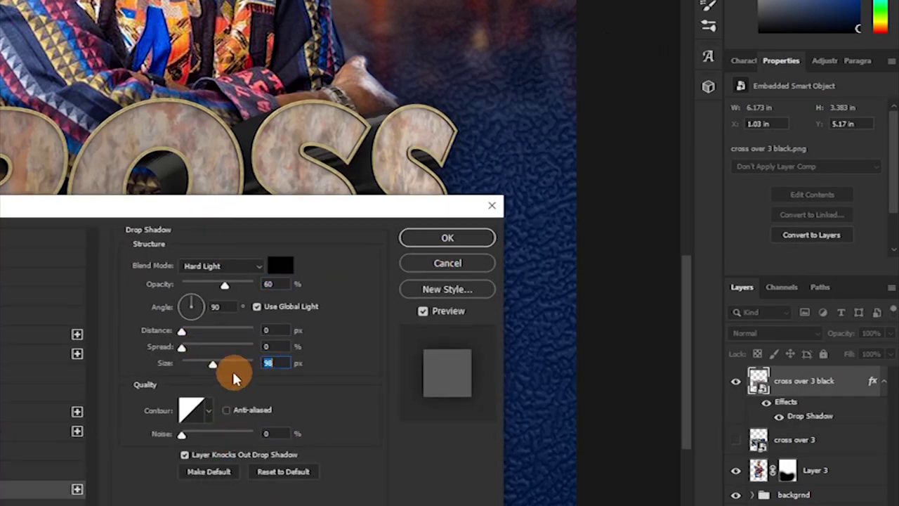
{"action": "left_click_drag", "start_coordinate": [219, 367], "coordinate": [217, 364]}
{"action": "left_click", "coordinate": [450, 241]}
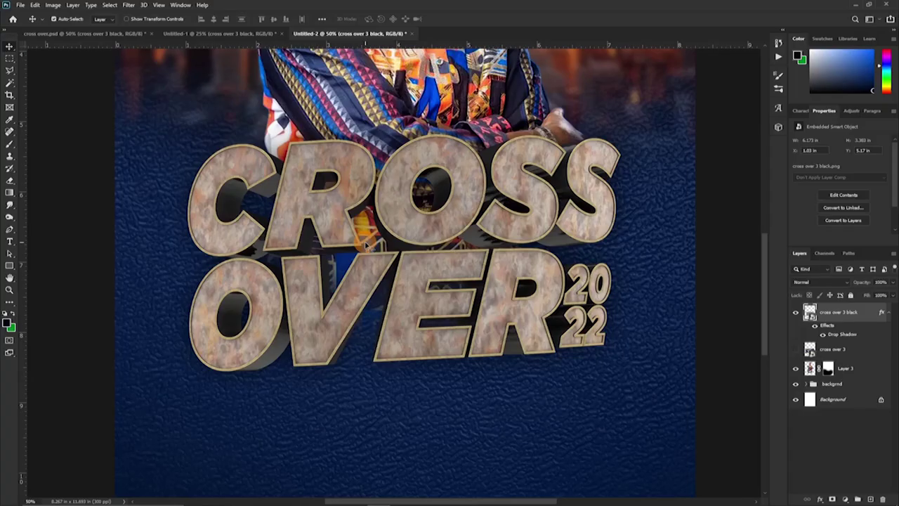
{"action": "left_click", "coordinate": [888, 312]}
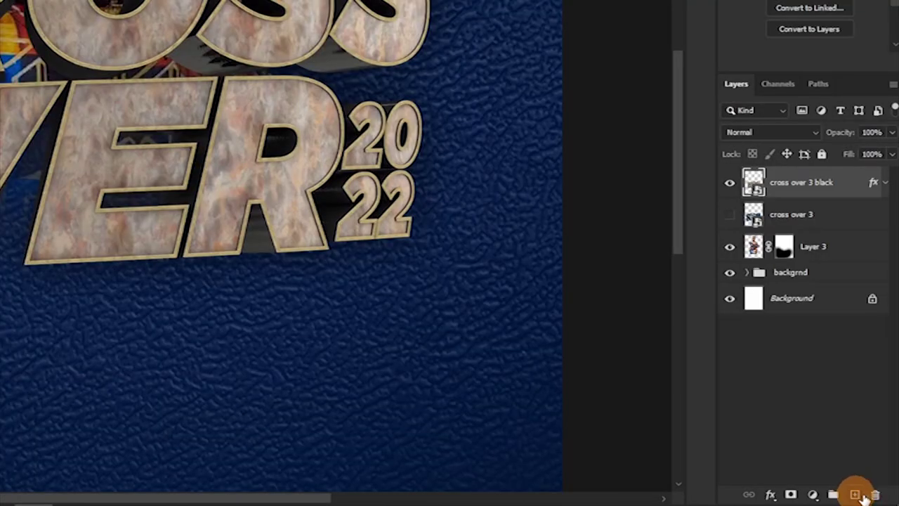
- Create a new layer beneath the cross over 3 black title and set the Brush foreground colour to 00050f
{"action": "left_click", "coordinate": [859, 494]}
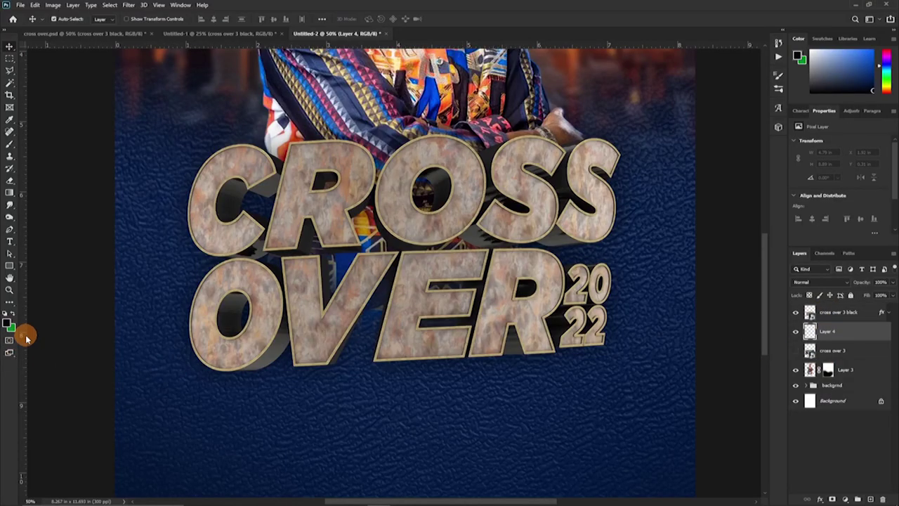
{"action": "key", "text": "b"}
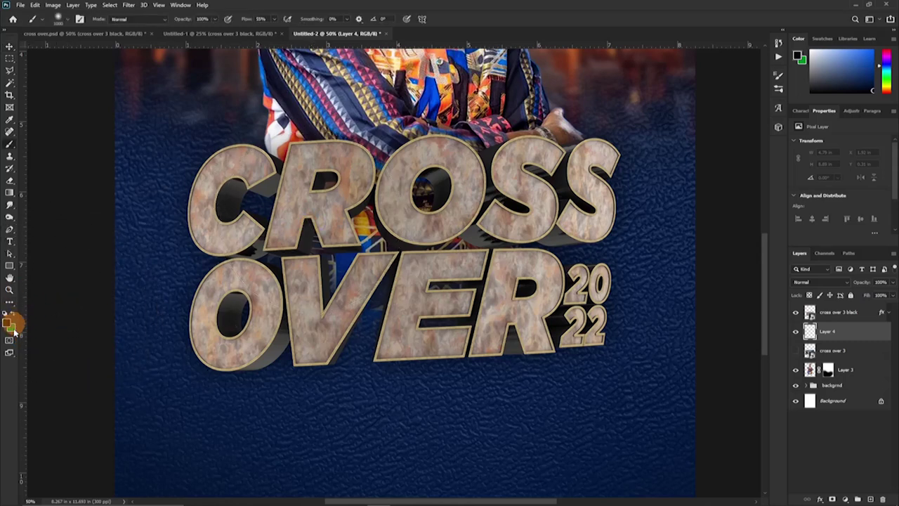
{"action": "left_click", "coordinate": [8, 323]}
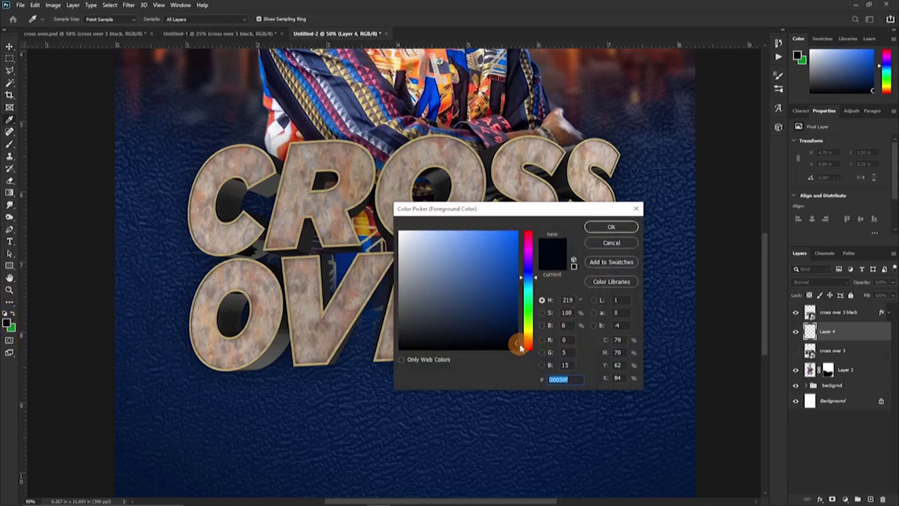
{"action": "left_click", "coordinate": [610, 227]}
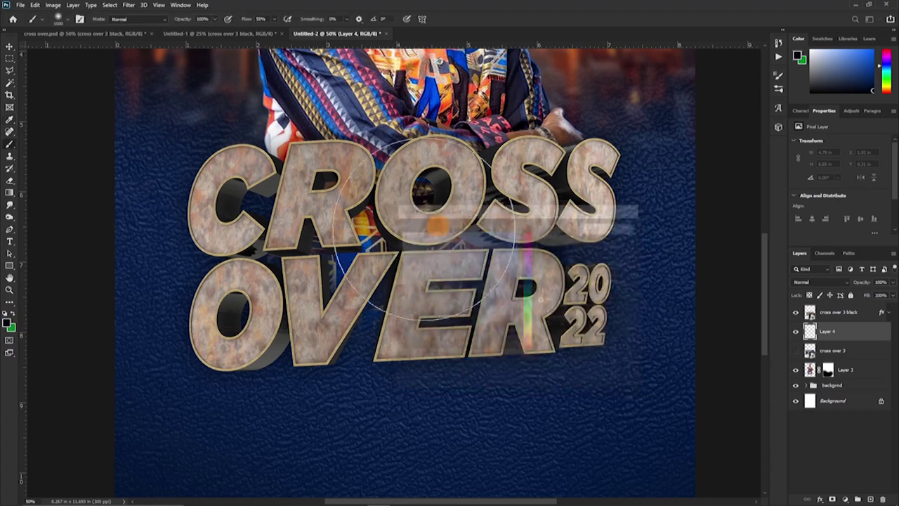
- Lower the Brush opacity to 37% and darken the shirt areas behind the title letters on Layer 4
{"action": "left_click", "coordinate": [182, 19]}
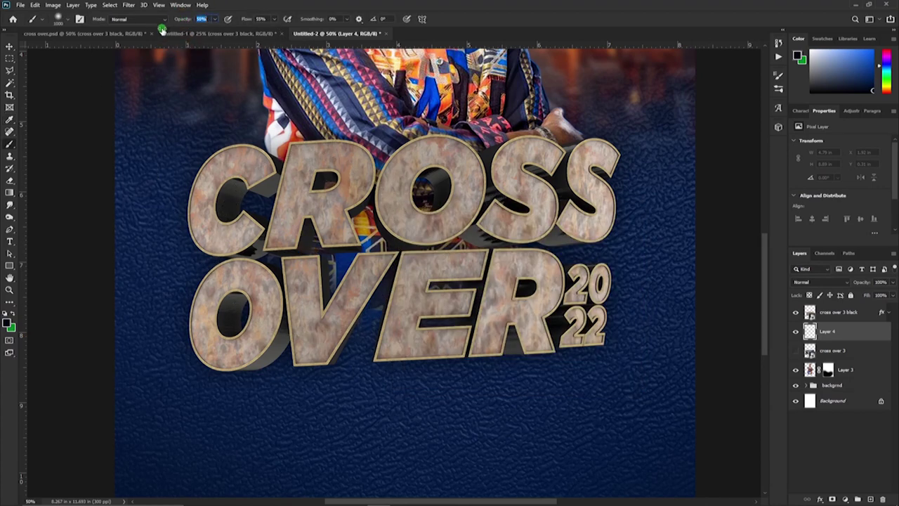
{"action": "left_click", "coordinate": [285, 261]}
{"action": "mouse_move", "coordinate": [302, 261]}
{"action": "left_mouse_down"}
{"action": "mouse_move", "coordinate": [502, 249]}
{"action": "mouse_move", "coordinate": [352, 247]}
{"action": "mouse_move", "coordinate": [423, 252]}
{"action": "mouse_move", "coordinate": [324, 254]}
{"action": "mouse_move", "coordinate": [488, 252]}
{"action": "mouse_move", "coordinate": [293, 261]}
{"action": "mouse_move", "coordinate": [446, 236]}
{"action": "mouse_move", "coordinate": [461, 240]}
{"action": "mouse_move", "coordinate": [353, 247]}
{"action": "mouse_move", "coordinate": [313, 267]}
{"action": "mouse_move", "coordinate": [449, 286]}
{"action": "mouse_move", "coordinate": [491, 276]}
{"action": "mouse_move", "coordinate": [513, 257]}
{"action": "mouse_move", "coordinate": [290, 248]}
{"action": "mouse_move", "coordinate": [387, 248]}
{"action": "mouse_move", "coordinate": [396, 260]}
{"action": "mouse_move", "coordinate": [336, 253]}
{"action": "left_mouse_up"}
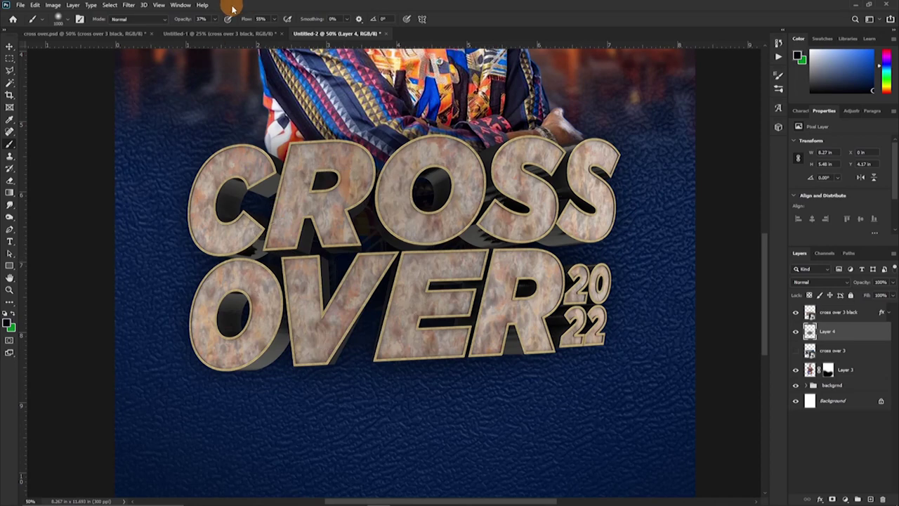
- Set the Brush opacity to 11% and softly deepen the shadow behind CROSS OVER, reducing the tip to about 700 px
{"action": "left_click", "coordinate": [172, 23]}
{"action": "type", "text": "11"}
{"action": "mouse_move", "coordinate": [382, 307]}
{"action": "left_mouse_down"}
{"action": "mouse_move", "coordinate": [373, 305]}
{"action": "mouse_move", "coordinate": [405, 292]}
{"action": "left_mouse_up"}
{"action": "key", "text": "["}
{"action": "key", "text": "["}
{"action": "key", "text": "["}
{"action": "key", "text": "["}
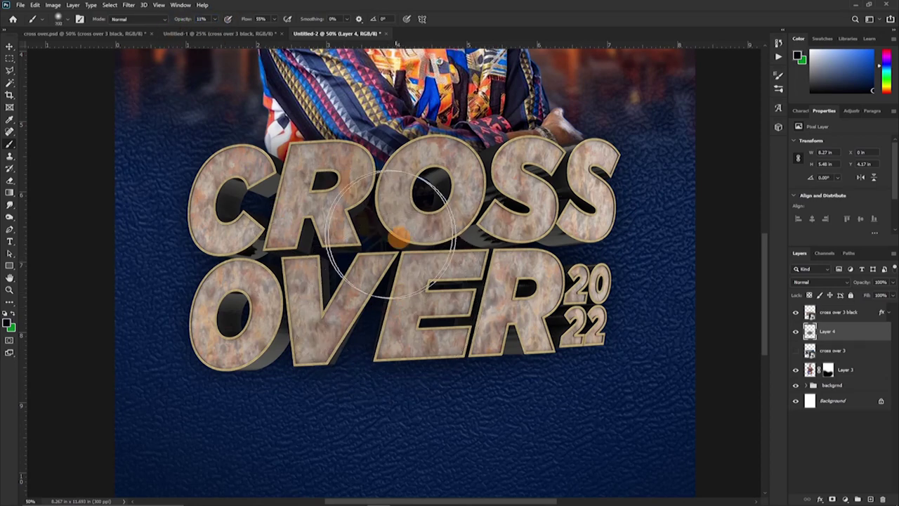
{"action": "mouse_move", "coordinate": [272, 201]}
{"action": "left_mouse_down"}
{"action": "mouse_move", "coordinate": [297, 184]}
{"action": "mouse_move", "coordinate": [283, 169]}
{"action": "mouse_move", "coordinate": [325, 155]}
{"action": "mouse_move", "coordinate": [518, 162]}
{"action": "left_mouse_up"}
- Touch up the shadow around the R and O of CROSS with a smaller brush tip, enlarge the tip again and return to the Move tool
{"action": "scroll", "coordinate": [376, 355], "scroll_direction": "down", "scroll_amount": 2}
{"action": "scroll", "coordinate": [374, 325], "scroll_direction": "up", "scroll_amount": 3}
{"action": "key", "text": "["}
{"action": "key", "text": "["}
{"action": "key", "text": "["}
{"action": "left_click_drag", "start_coordinate": [184, 19], "coordinate": [179, 19]}
{"action": "left_click_drag", "start_coordinate": [375, 140], "coordinate": [345, 245]}
{"action": "key", "text": "]"}
{"action": "key", "text": "]"}
{"action": "key", "text": "]"}
{"action": "key", "text": "]"}
{"action": "key", "text": "]"}
{"action": "key", "text": "]"}
{"action": "key", "text": "ctrl+minus"}
{"action": "key", "text": "ctrl+minus"}
{"action": "key", "text": "v"}
{"action": "scroll", "coordinate": [374, 364], "scroll_direction": "up", "scroll_amount": 2}
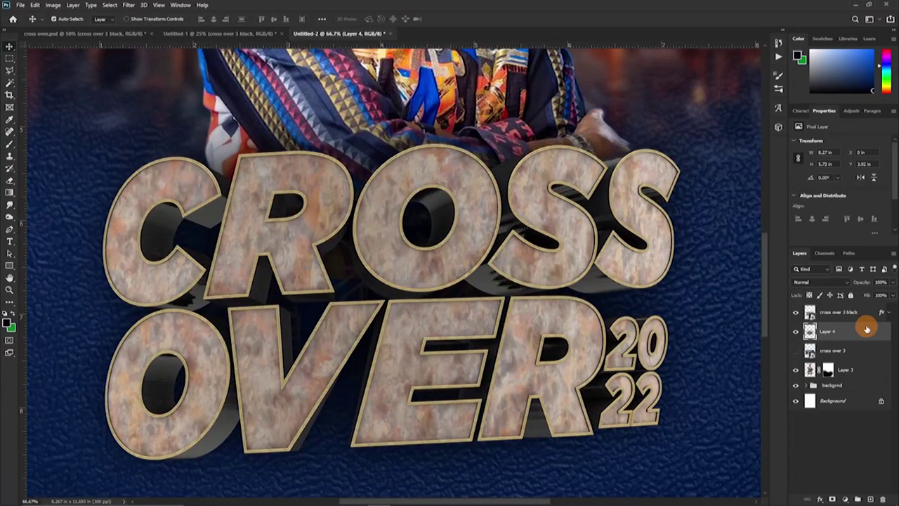
- Add a Brightness/Contrast adjustment above the cross over 3 black title and clip it to that layer
{"action": "left_click", "coordinate": [863, 314]}
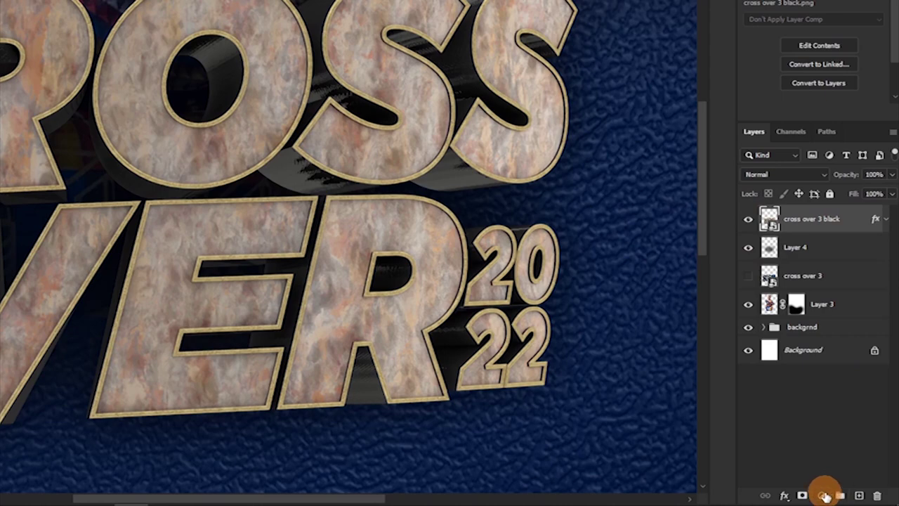
{"action": "left_click", "coordinate": [822, 496]}
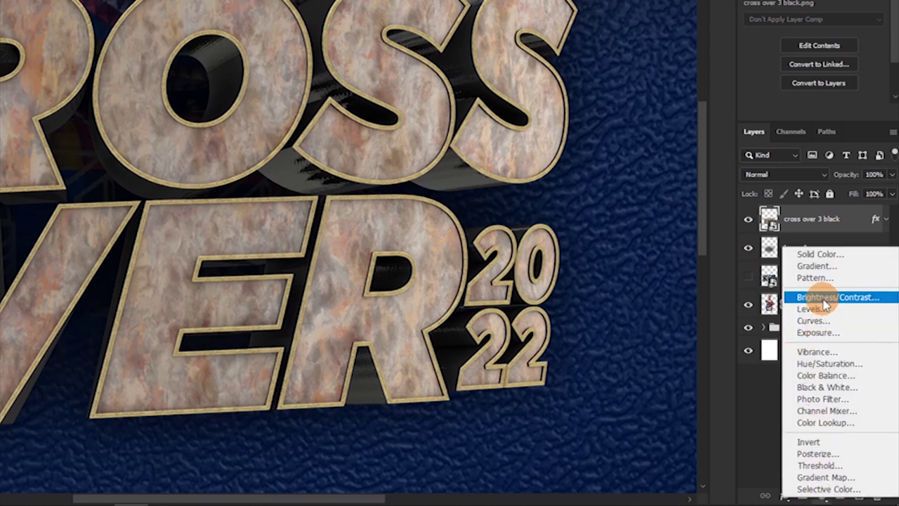
{"action": "left_click", "coordinate": [820, 295]}
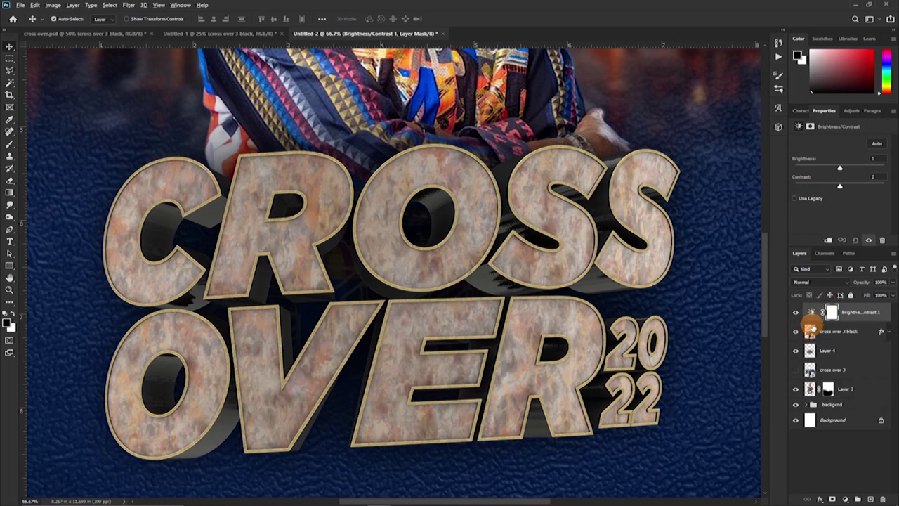
{"action": "left_click", "coordinate": [812, 321], "text": "alt"}
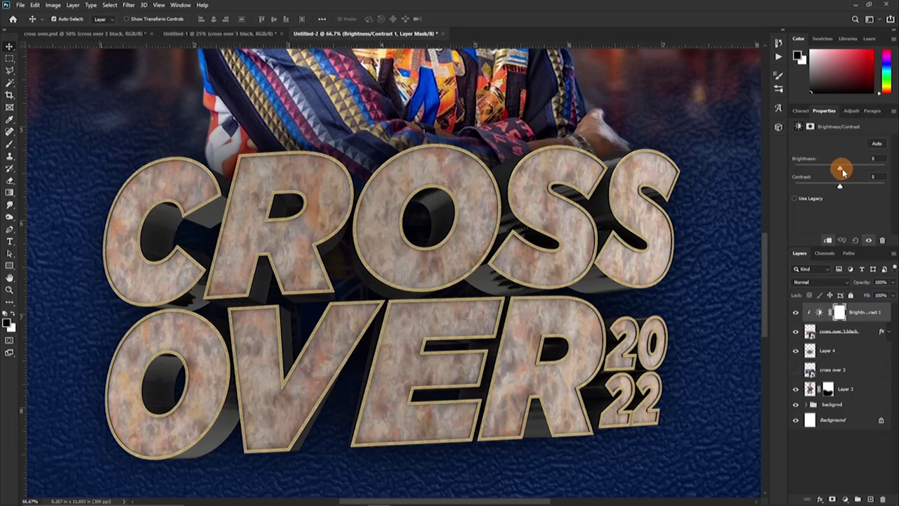
- Set the title's brightness to 12 and contrast to 10, and toggle the adjustment's visibility to compare the result
{"action": "left_click_drag", "start_coordinate": [842, 170], "coordinate": [847, 171]}
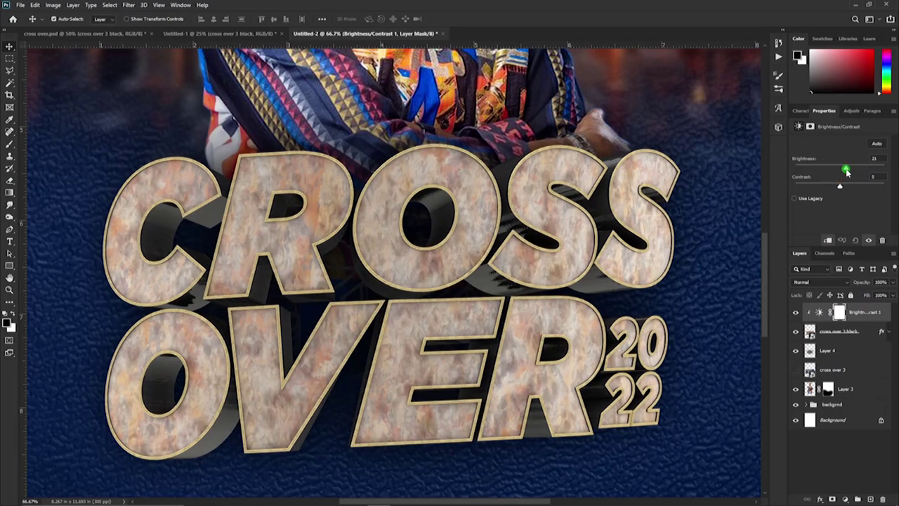
{"action": "left_click_drag", "start_coordinate": [844, 172], "coordinate": [884, 166]}
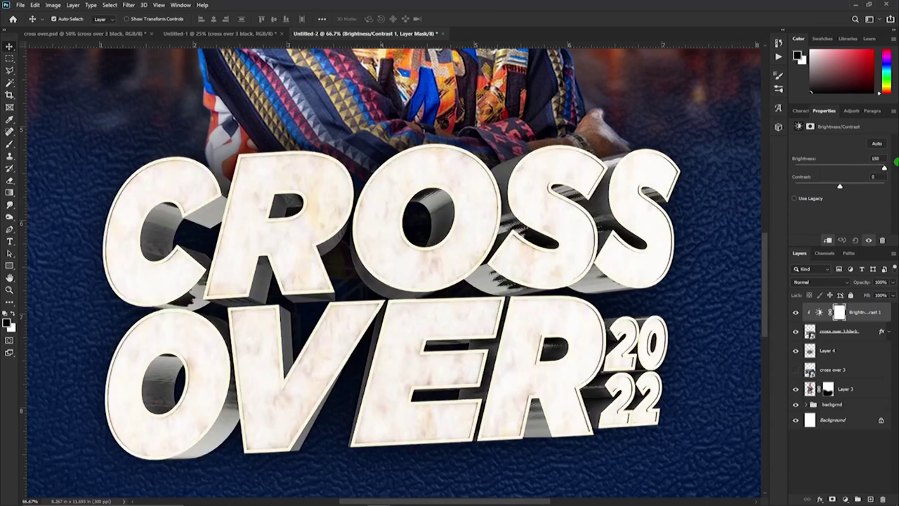
{"action": "mouse_move", "coordinate": [896, 164]}
{"action": "left_mouse_down"}
{"action": "mouse_move", "coordinate": [841, 177]}
{"action": "mouse_move", "coordinate": [849, 188]}
{"action": "left_mouse_up"}
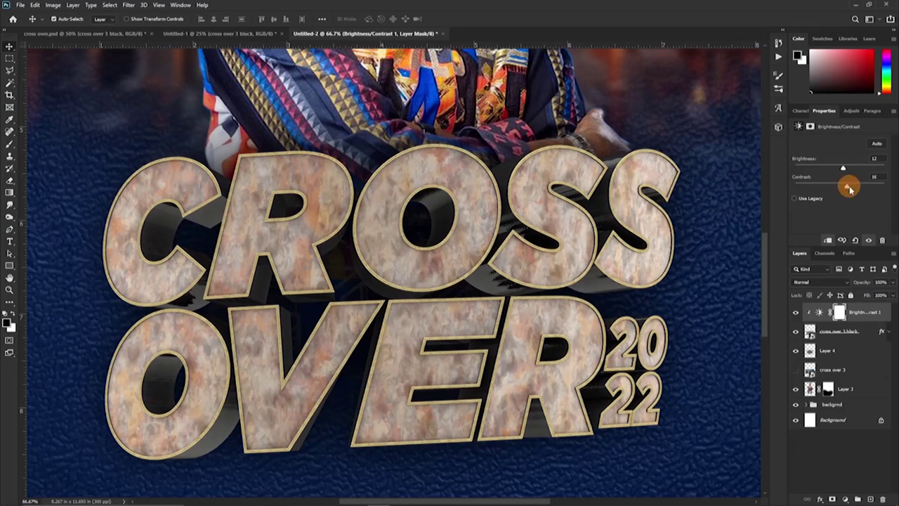
{"action": "left_click", "coordinate": [796, 313]}
{"action": "left_click", "coordinate": [796, 313]}
{"action": "left_click", "coordinate": [796, 313]}
{"action": "left_click", "coordinate": [795, 313]}
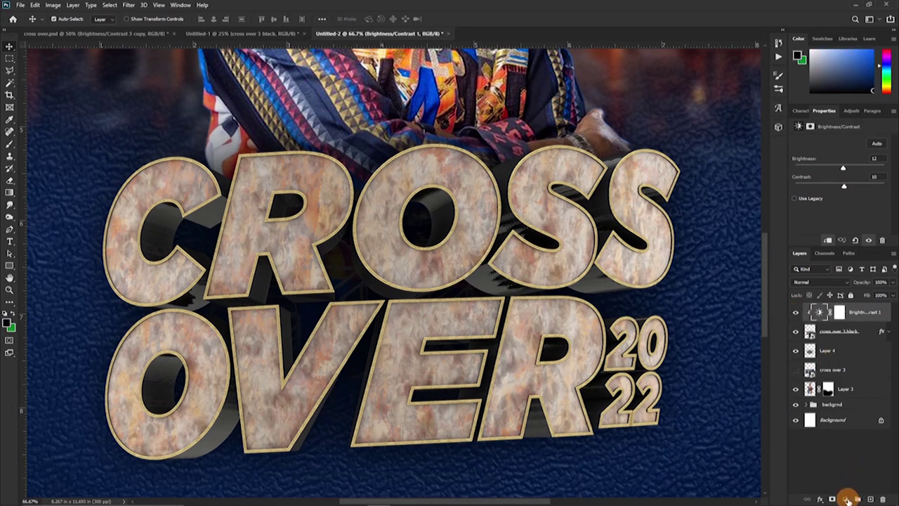
- Add a Curves adjustment clipped to the title and shape a gentle S-curve with one highlight point and one shadow point
{"action": "left_click", "coordinate": [847, 498]}
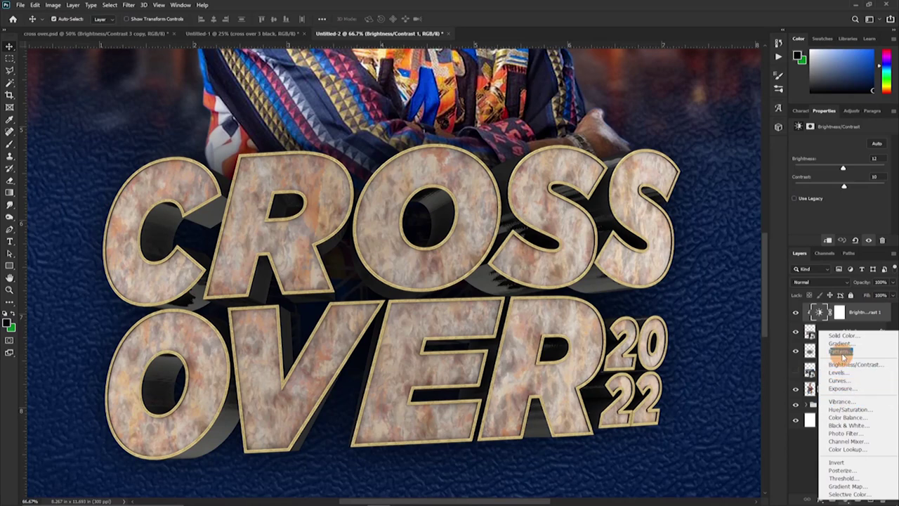
{"action": "left_click", "coordinate": [837, 380]}
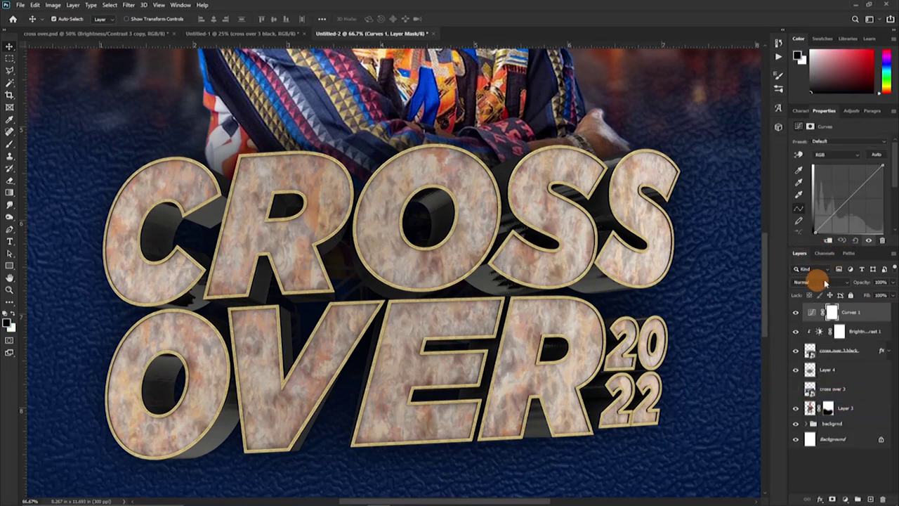
{"action": "left_click", "coordinate": [827, 240]}
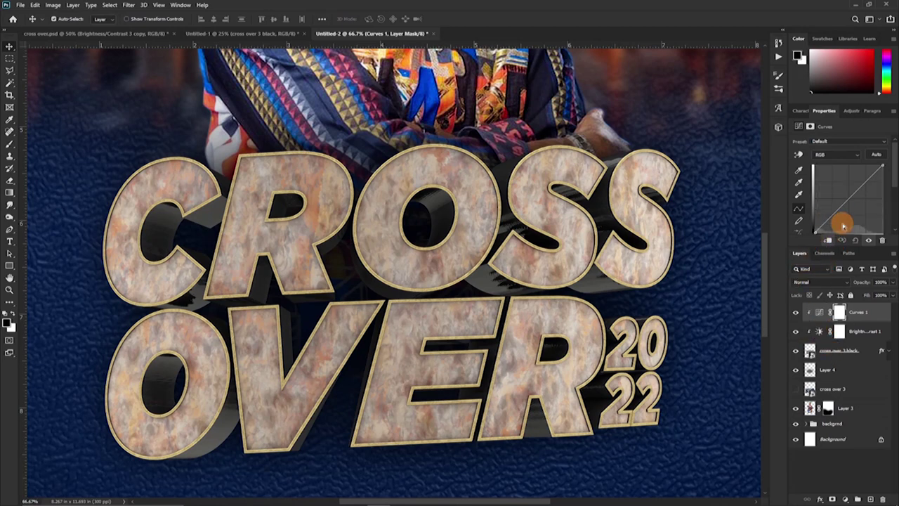
{"action": "left_click", "coordinate": [870, 178]}
{"action": "left_click_drag", "start_coordinate": [869, 179], "coordinate": [866, 177]}
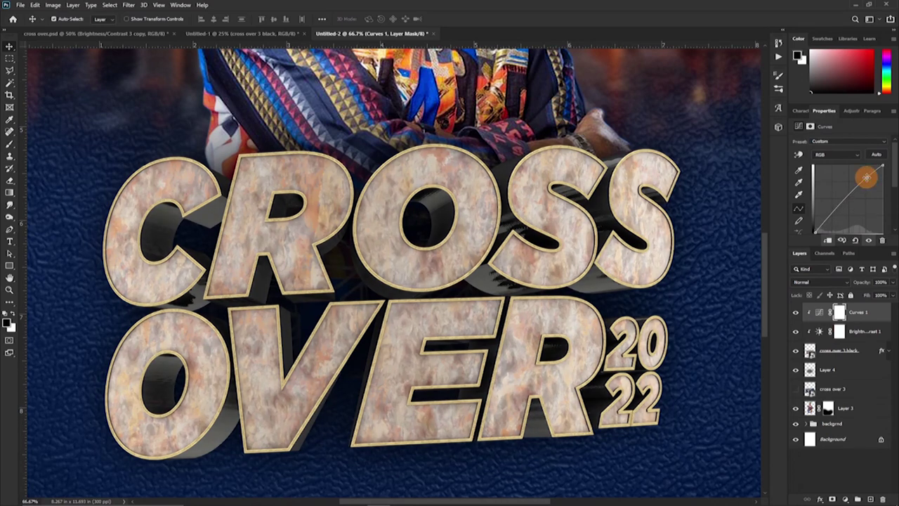
{"action": "left_click", "coordinate": [828, 218]}
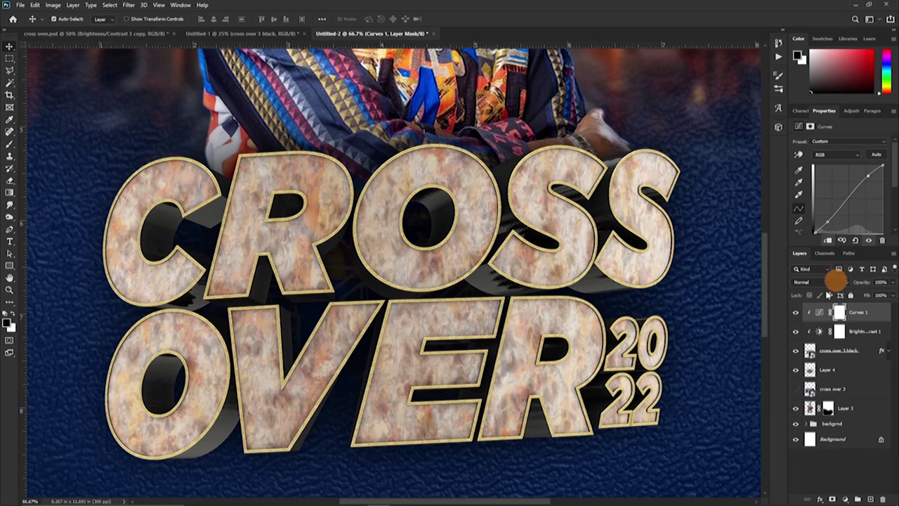
- Toggle the visibility of the Curves and Brightness/Contrast adjustments to compare the title before and after
{"action": "left_click", "coordinate": [795, 313]}
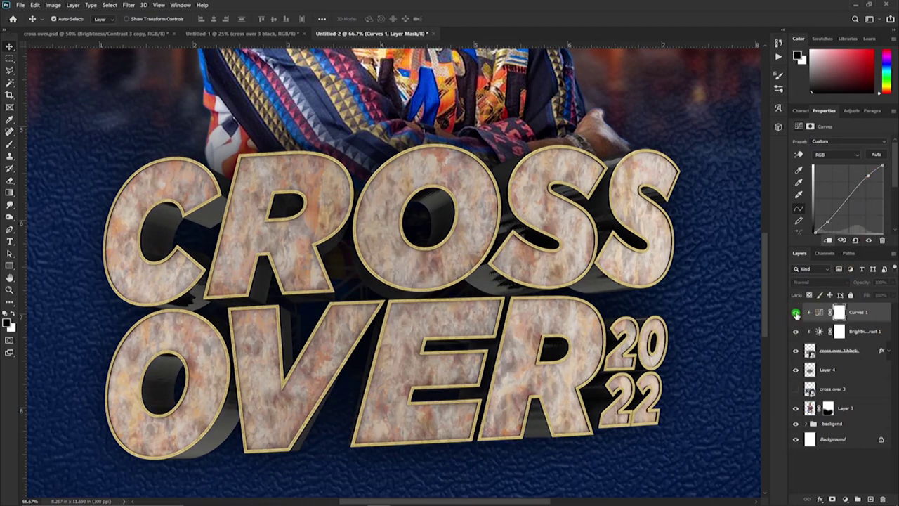
{"action": "left_click", "coordinate": [796, 313]}
{"action": "left_click", "coordinate": [796, 313]}
{"action": "left_click", "coordinate": [796, 314]}
{"action": "left_click_drag", "start_coordinate": [796, 313], "coordinate": [796, 332]}
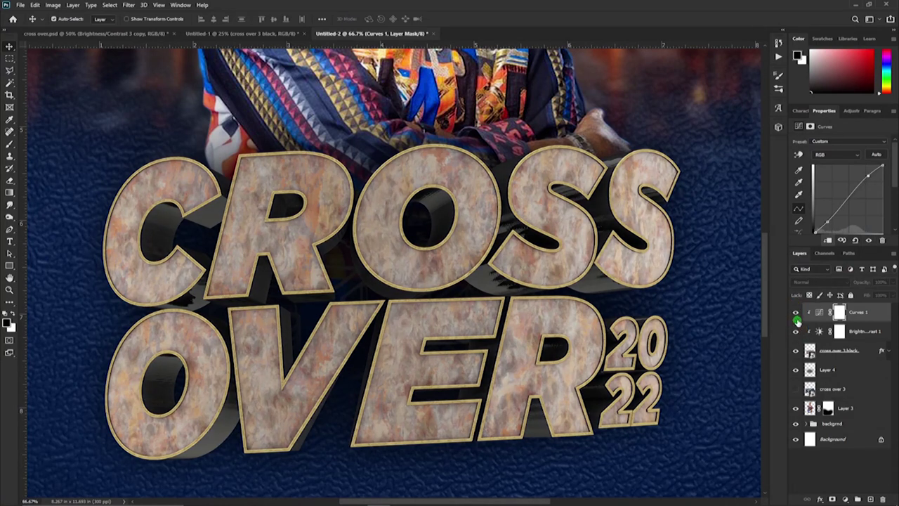
{"action": "left_click", "coordinate": [796, 313]}
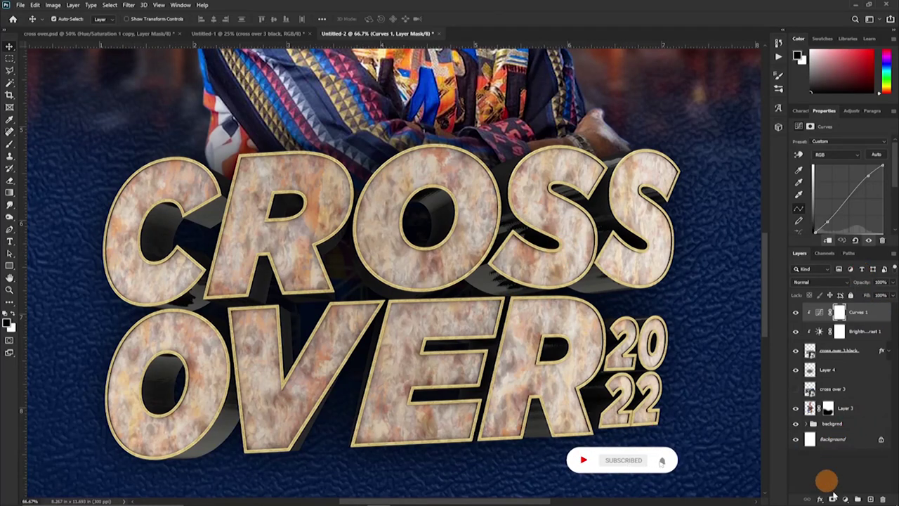
- Add a Hue/Saturation adjustment above Curves 1, raise its saturation to +15 and clip it to the cross over 3 black title
{"action": "left_click", "coordinate": [849, 498]}
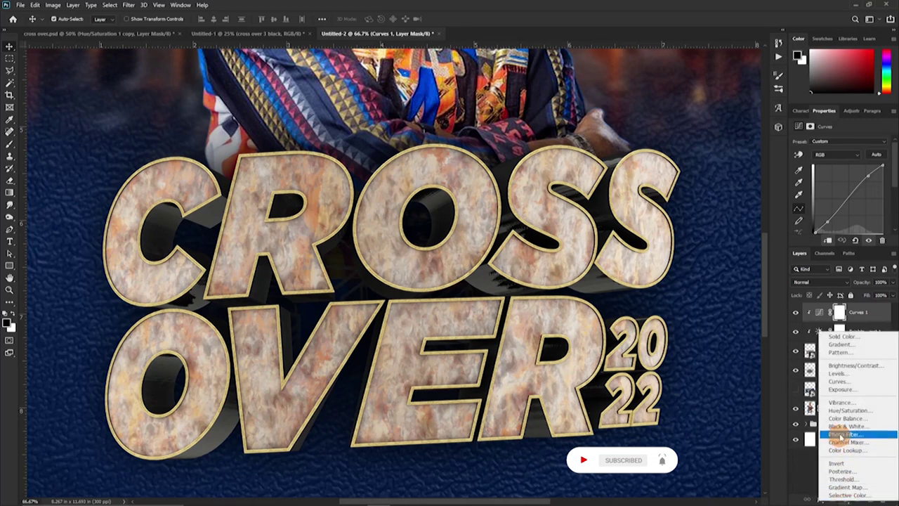
{"action": "left_click", "coordinate": [848, 411]}
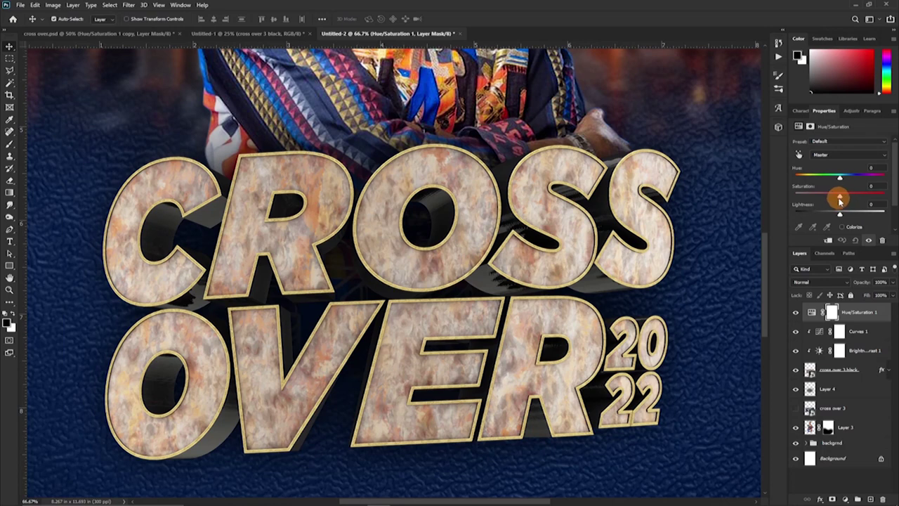
{"action": "left_click_drag", "start_coordinate": [840, 198], "coordinate": [838, 198]}
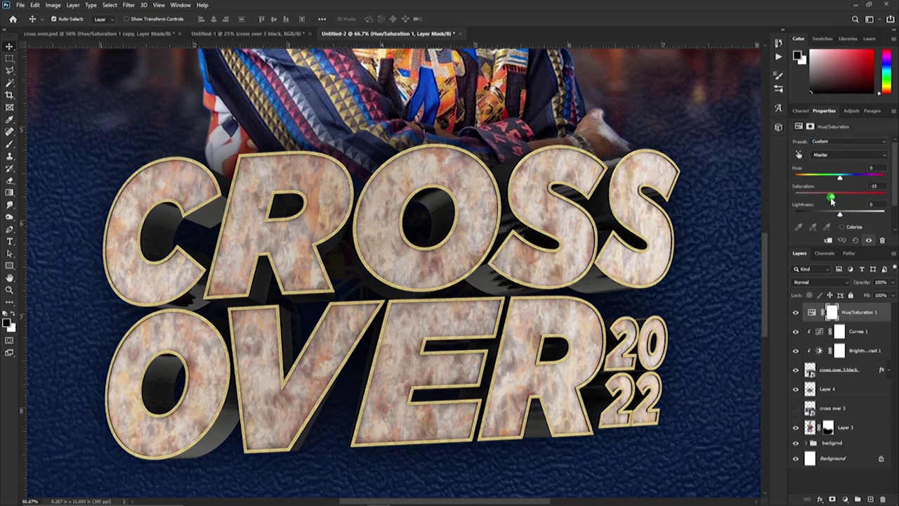
{"action": "left_click_drag", "start_coordinate": [834, 201], "coordinate": [857, 200]}
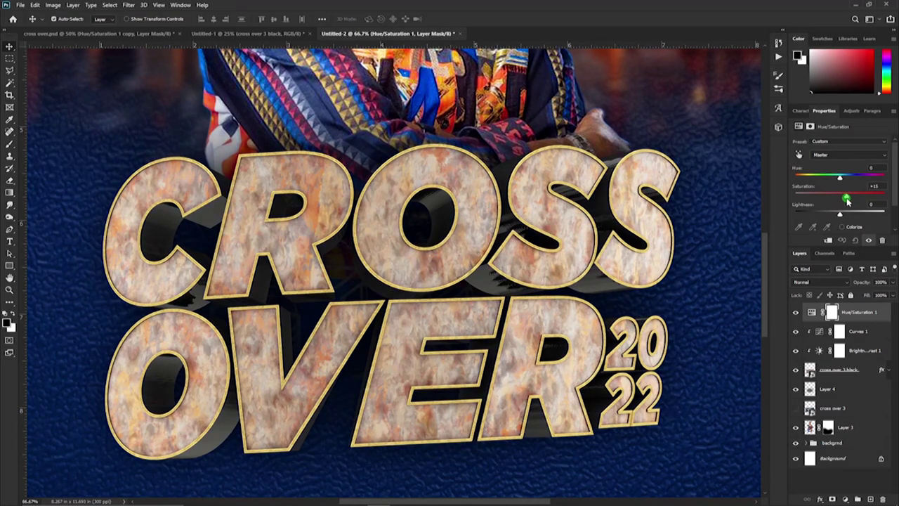
{"action": "left_click", "coordinate": [828, 239]}
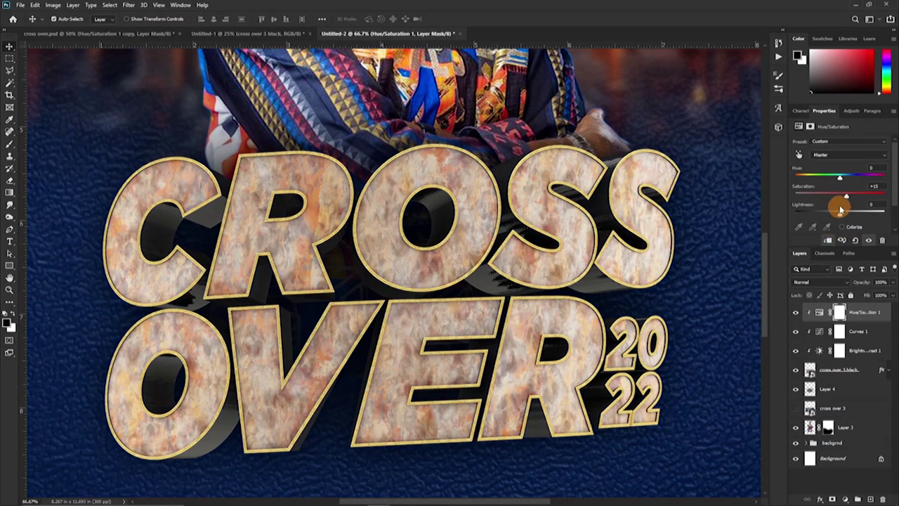
- Compare the title with and without the Hue/Saturation adjustment at +6 saturation, and reset the master saturation to 0
{"action": "mouse_move", "coordinate": [846, 196]}
{"action": "left_mouse_down"}
{"action": "mouse_move", "coordinate": [872, 197]}
{"action": "mouse_move", "coordinate": [849, 201]}
{"action": "left_mouse_up"}
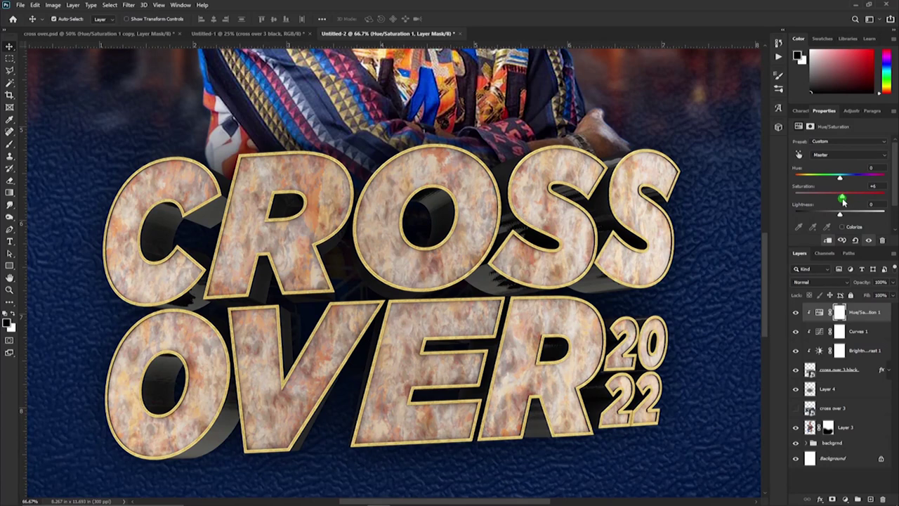
{"action": "left_click", "coordinate": [795, 313]}
{"action": "left_click", "coordinate": [795, 314]}
{"action": "left_click", "coordinate": [794, 314]}
{"action": "left_click", "coordinate": [795, 314]}
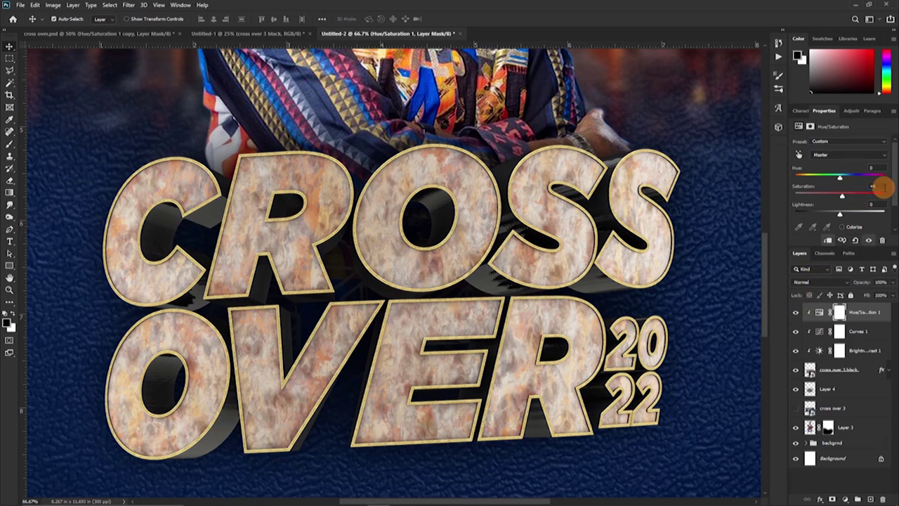
{"action": "left_click", "coordinate": [875, 187]}
{"action": "type", "text": "0"}
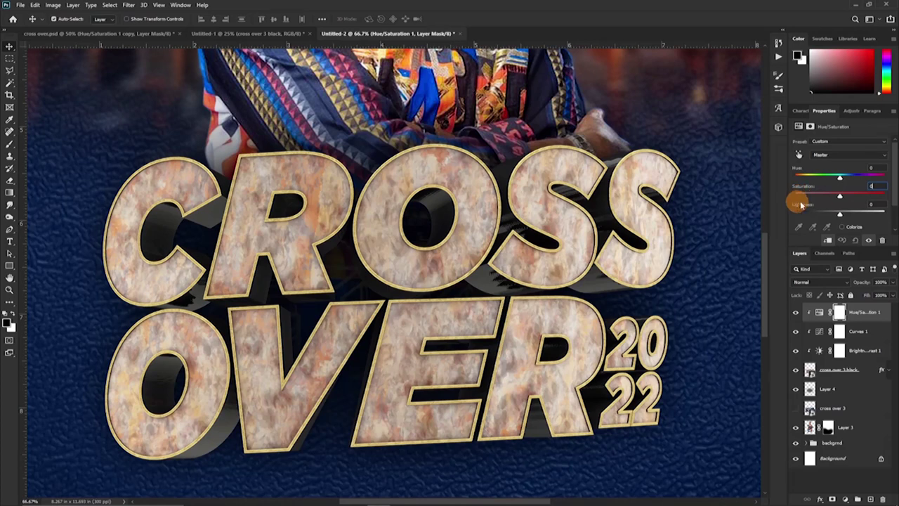
- Set the saturation of the Yellows range to +5 in the title's Hue/Saturation adjustment and return to the Master range
{"action": "left_click", "coordinate": [836, 155]}
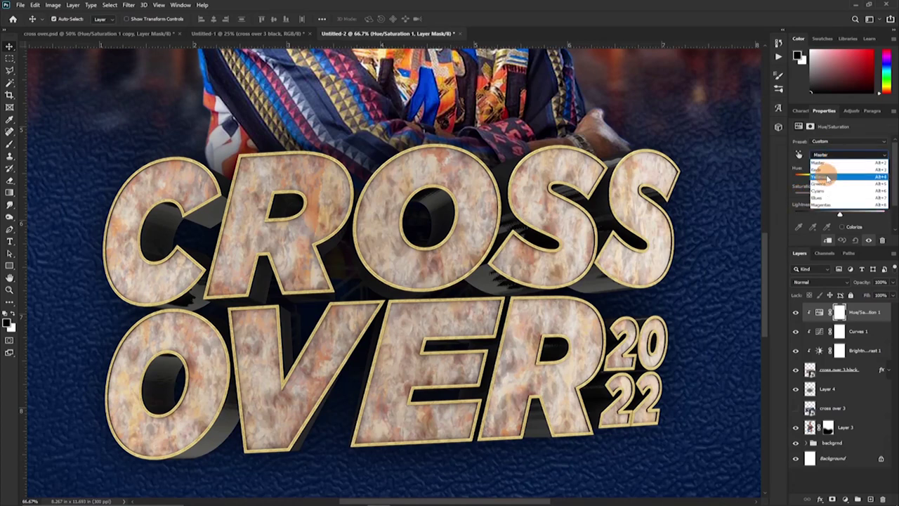
{"action": "left_click", "coordinate": [823, 177]}
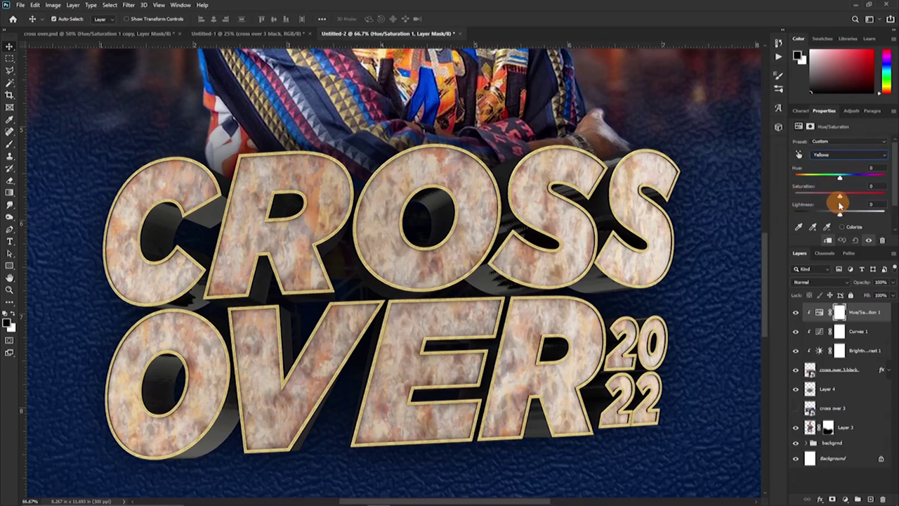
{"action": "left_click", "coordinate": [839, 155]}
{"action": "left_click", "coordinate": [826, 163]}
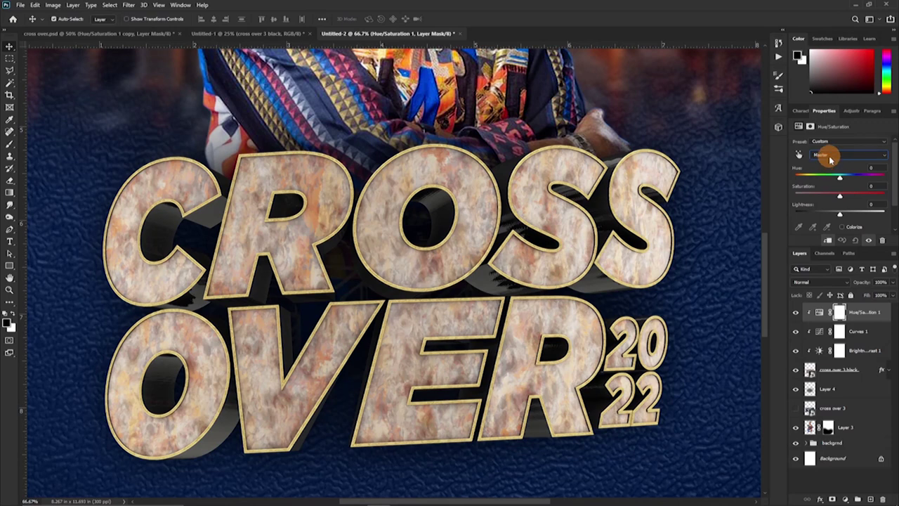
{"action": "left_click", "coordinate": [831, 158]}
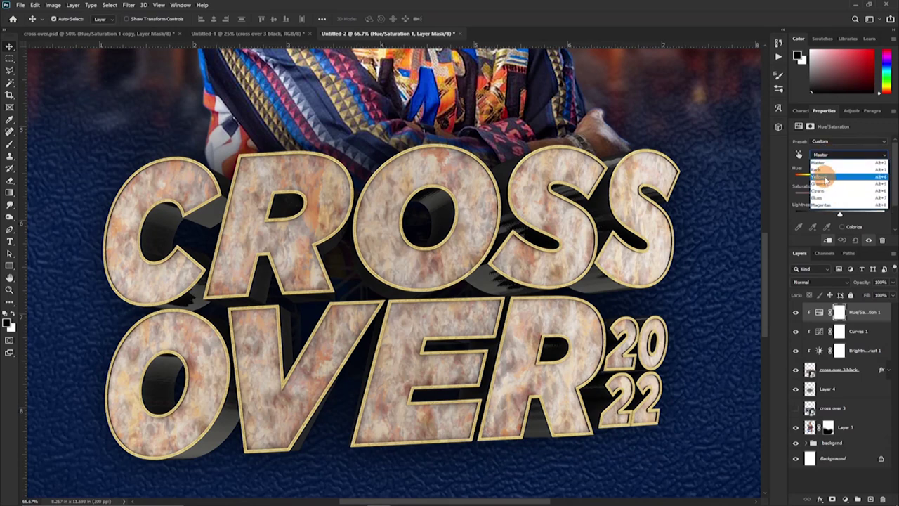
{"action": "left_click", "coordinate": [826, 175]}
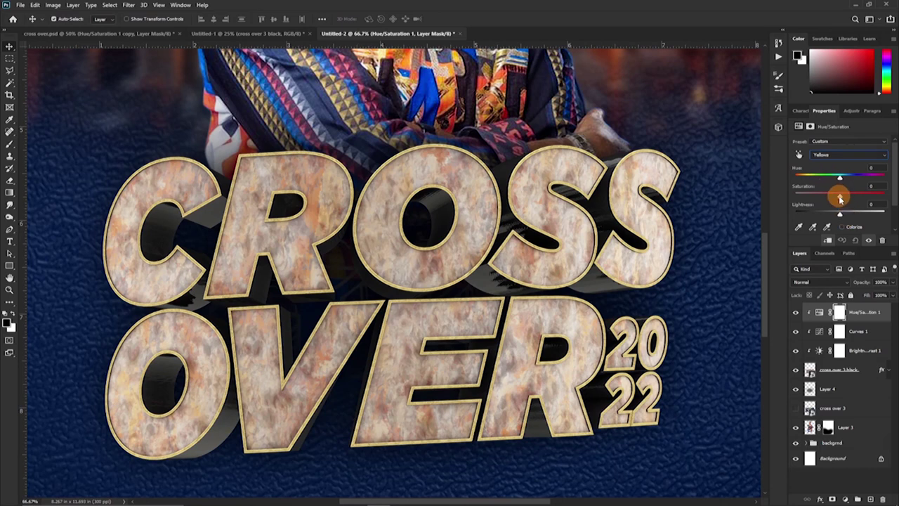
{"action": "left_click_drag", "start_coordinate": [840, 198], "coordinate": [723, 223]}
{"action": "left_click_drag", "start_coordinate": [805, 218], "coordinate": [838, 199]}
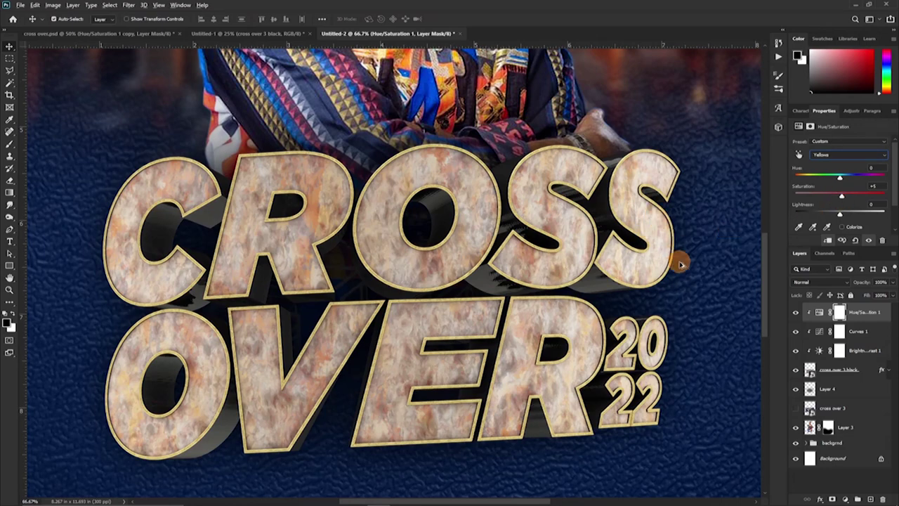
{"action": "key", "text": "alt+2"}
- Group Layer 4, the cross over 3 black title and its clipped adjustments, name the group title, and toggle its visibility to check it
{"action": "key", "text": "ctrl+minus"}
{"action": "key", "text": "ctrl+minus"}
{"action": "key", "text": "ctrl+minus"}
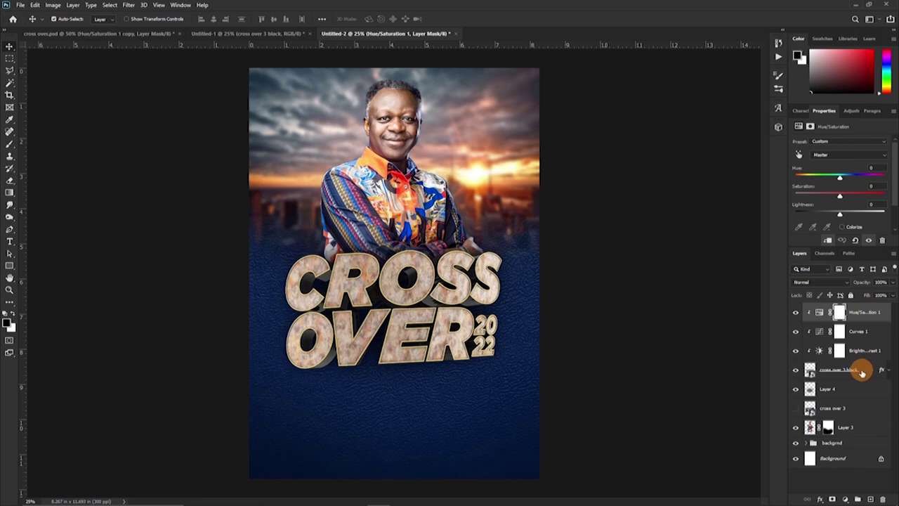
{"action": "left_click", "coordinate": [860, 392]}
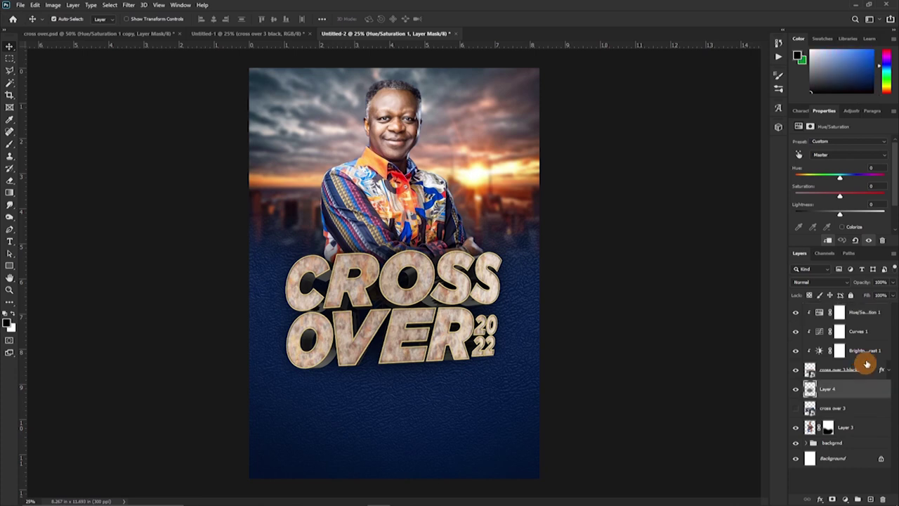
{"action": "left_click", "coordinate": [866, 321], "text": "shift"}
{"action": "key", "text": "ctrl+g"}
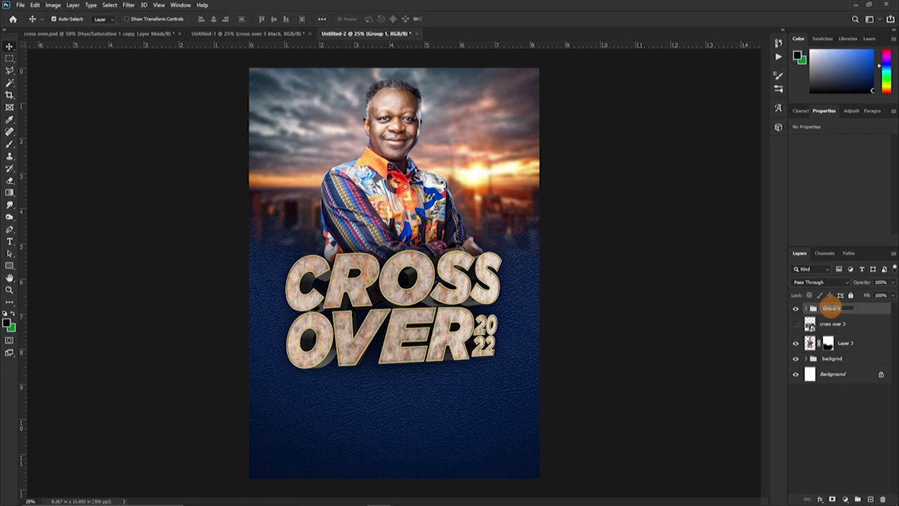
{"action": "type", "text": "title"}
{"action": "key", "text": "Return"}
{"action": "left_click", "coordinate": [796, 308]}
{"action": "left_click", "coordinate": [796, 308]}
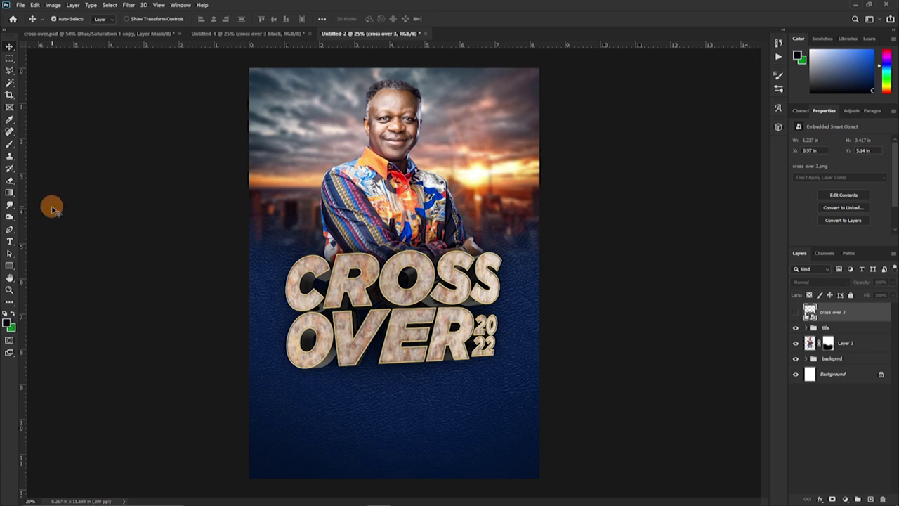
- Draw a near-black rectangle about 420 × 1008 px over the sky beside the man and taper it by nudging its upper corners inward
{"action": "left_click", "coordinate": [9, 267]}
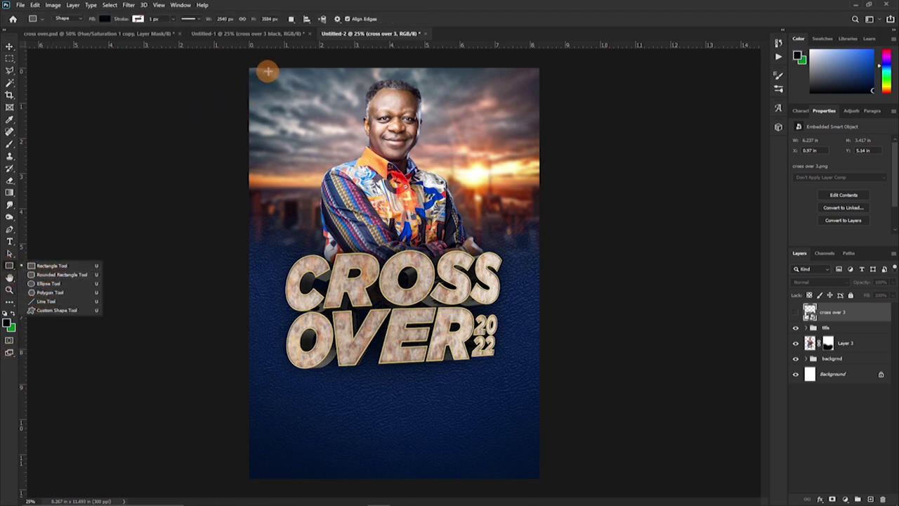
{"action": "left_click_drag", "start_coordinate": [269, 65], "coordinate": [318, 181]}
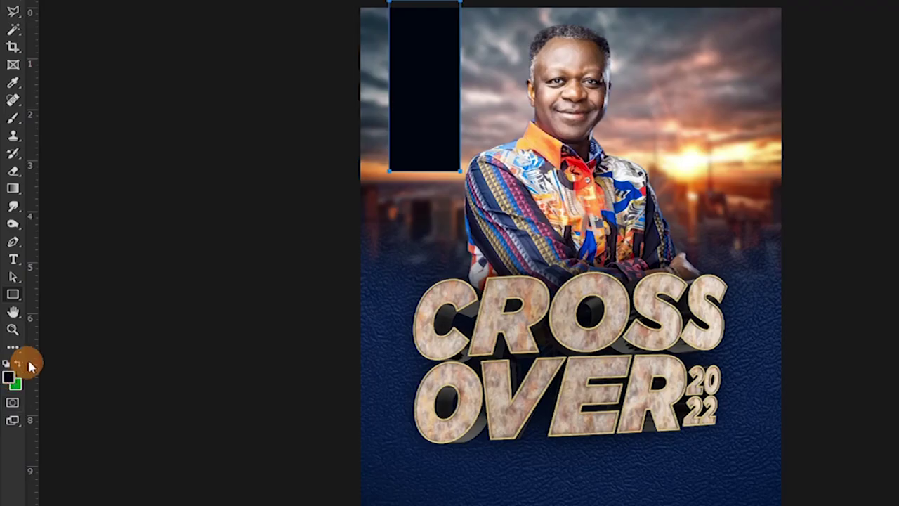
{"action": "left_click", "coordinate": [18, 276]}
{"action": "left_click", "coordinate": [14, 284]}
{"action": "left_click", "coordinate": [14, 284]}
{"action": "left_click", "coordinate": [72, 290]}
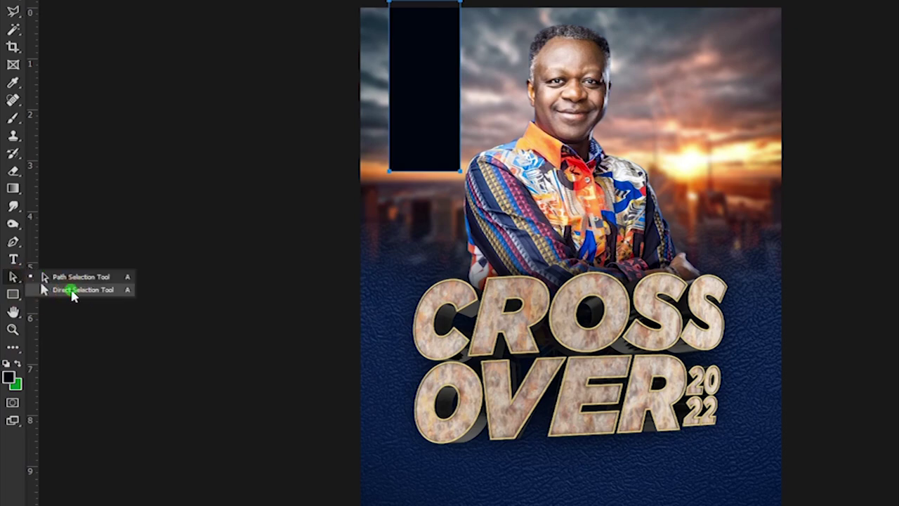
{"action": "left_click", "coordinate": [431, 30]}
{"action": "left_click", "coordinate": [391, 2]}
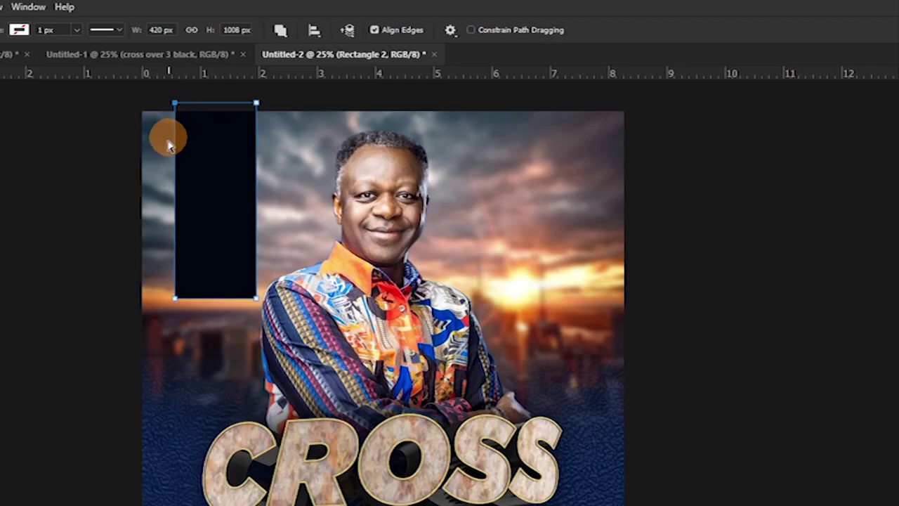
{"action": "left_click", "coordinate": [159, 191]}
{"action": "left_click", "coordinate": [426, 316]}
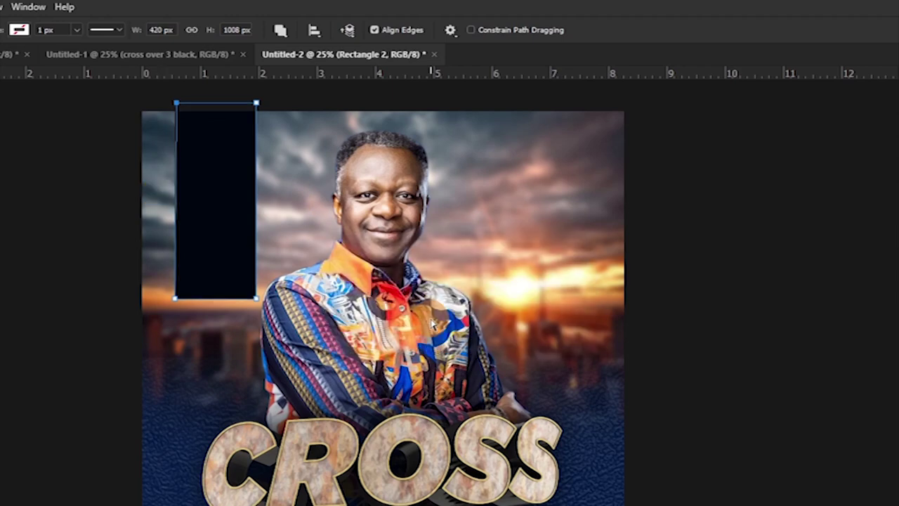
{"action": "key", "text": "shift+Right"}
{"action": "key", "text": "shift+Right"}
{"action": "left_click", "coordinate": [388, 153]}
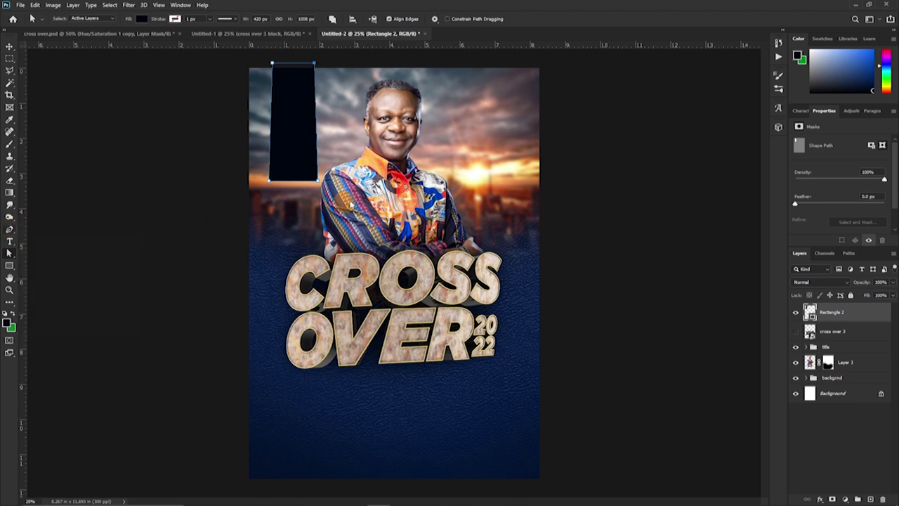
- Add two anchor points along the bottom edge of the tapered rectangle, one near each corner
{"action": "left_click", "coordinate": [8, 229]}
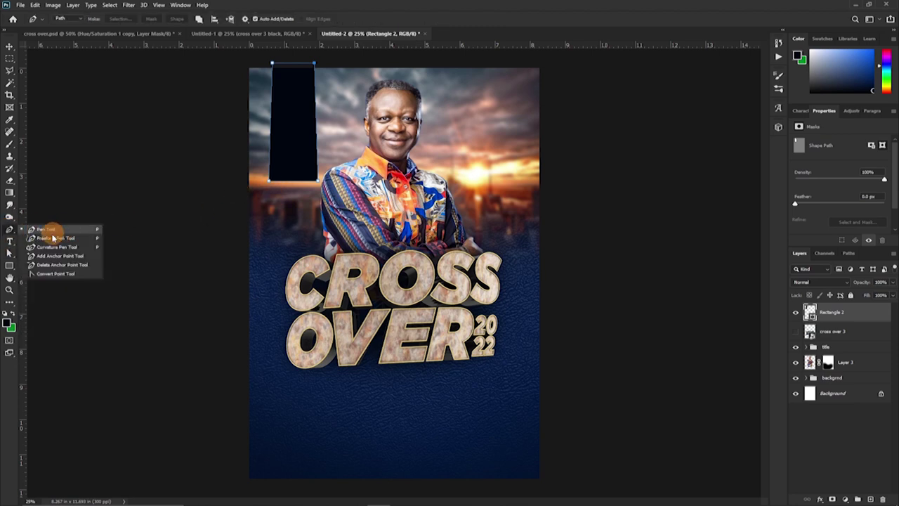
{"action": "left_click", "coordinate": [49, 256]}
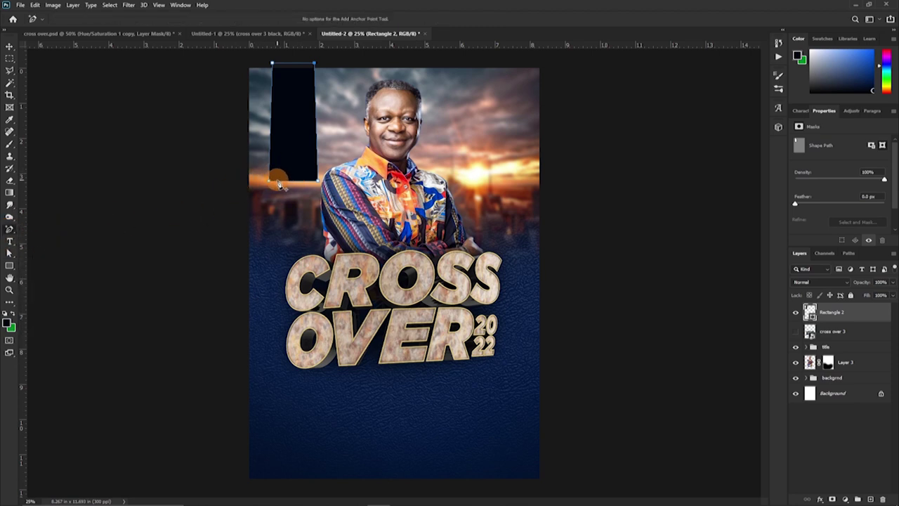
{"action": "left_click", "coordinate": [281, 182]}
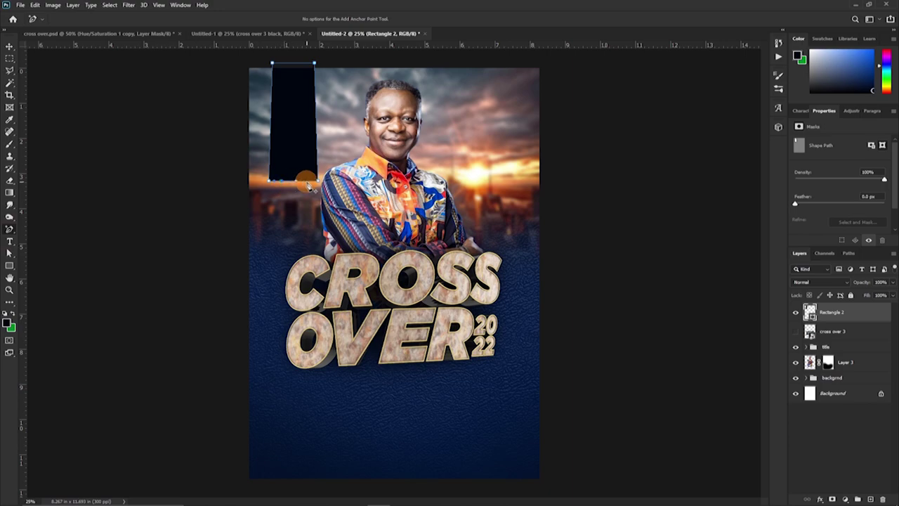
{"action": "scroll", "coordinate": [307, 184], "scroll_direction": "up", "scroll_amount": 4}
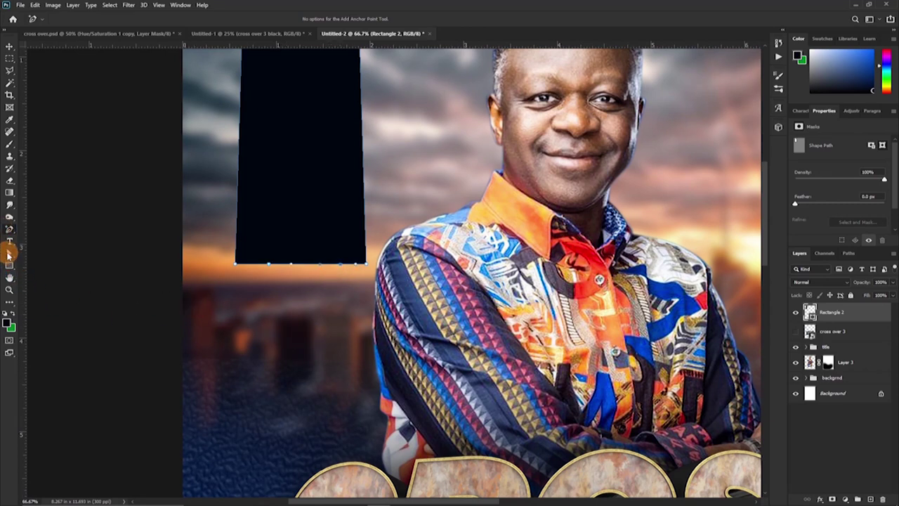
- Bend the tapered shape's bottom edge into a gentle wave by moving the new anchor points, and deselect the shape
{"action": "left_click", "coordinate": [9, 253]}
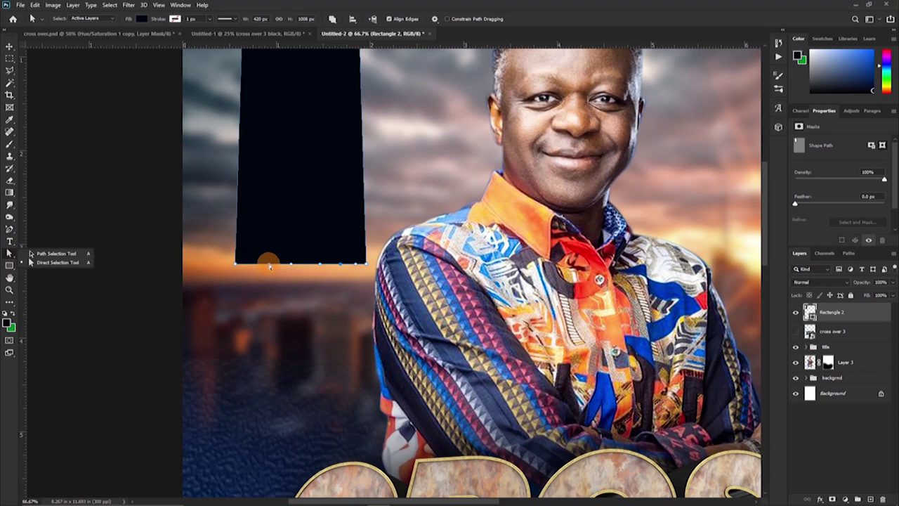
{"action": "left_click_drag", "start_coordinate": [269, 266], "coordinate": [267, 261]}
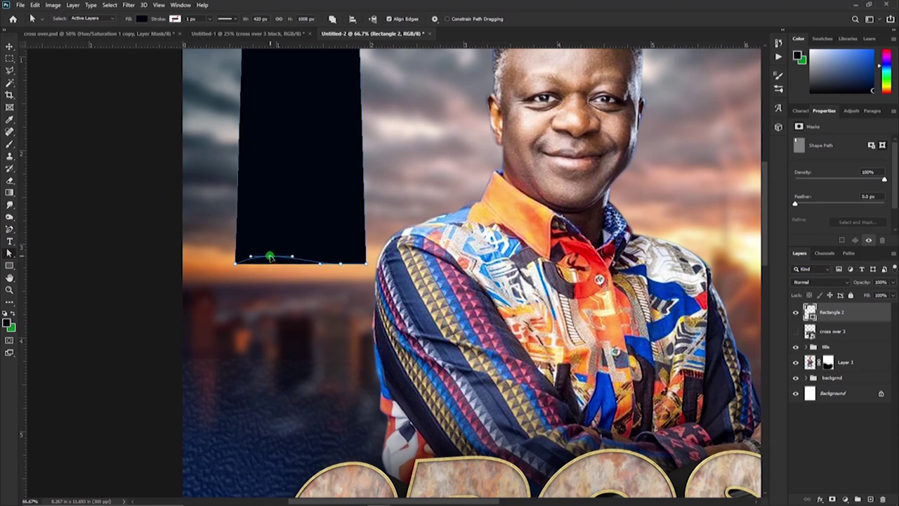
{"action": "mouse_move", "coordinate": [272, 258]}
{"action": "left_mouse_down"}
{"action": "mouse_move", "coordinate": [343, 265]}
{"action": "mouse_move", "coordinate": [315, 274]}
{"action": "mouse_move", "coordinate": [299, 260]}
{"action": "left_mouse_up"}
{"action": "scroll", "coordinate": [281, 278], "scroll_direction": "up", "scroll_amount": 5}
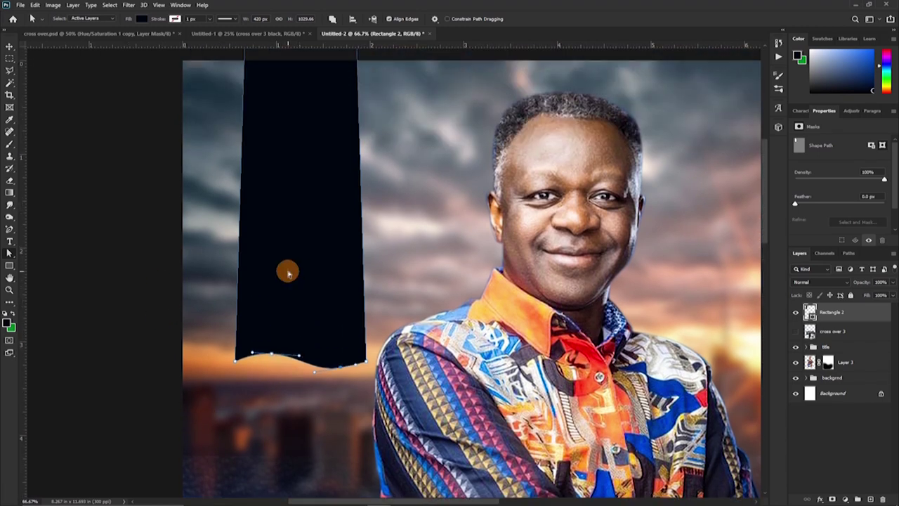
{"action": "scroll", "coordinate": [288, 272], "scroll_direction": "up", "scroll_amount": 3}
{"action": "key", "text": "v"}
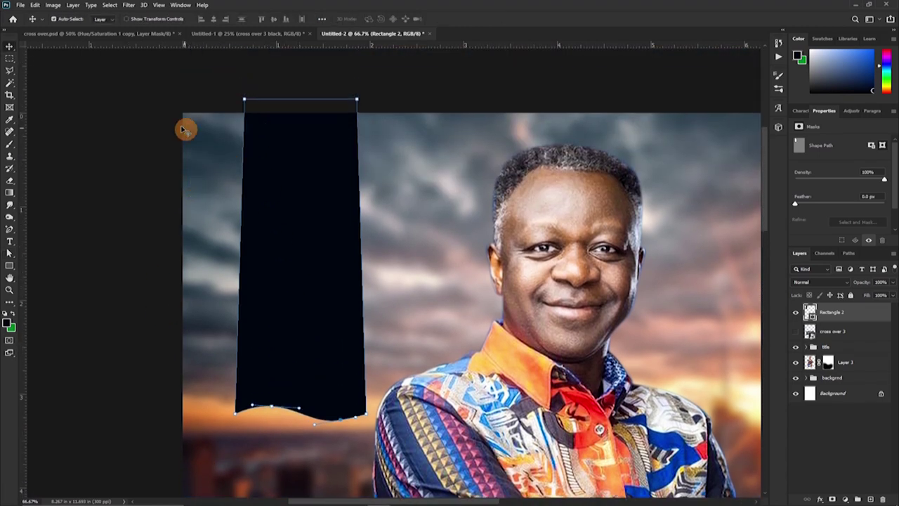
{"action": "left_click", "coordinate": [164, 70]}
- Bring the IMG_2949_large fabric image from the Untitled-1 document into the flyer above Rectangle 2, and hide it
{"action": "scroll", "coordinate": [429, 311], "scroll_direction": "down", "scroll_amount": 1}
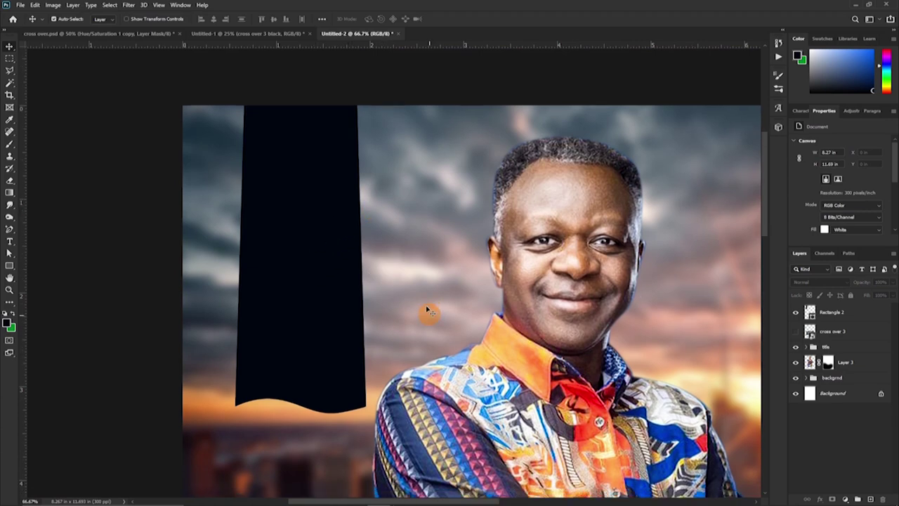
{"action": "scroll", "coordinate": [429, 311], "scroll_direction": "down", "scroll_amount": 2}
{"action": "left_click", "coordinate": [253, 33]}
{"action": "left_click_drag", "start_coordinate": [389, 416], "coordinate": [346, 188]}
{"action": "left_click_drag", "start_coordinate": [390, 432], "coordinate": [128, 180]}
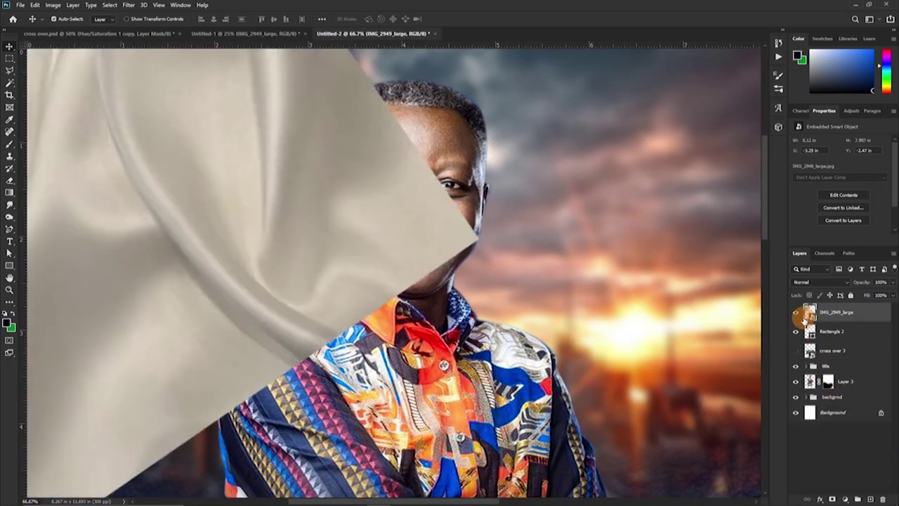
{"action": "left_click", "coordinate": [797, 315]}
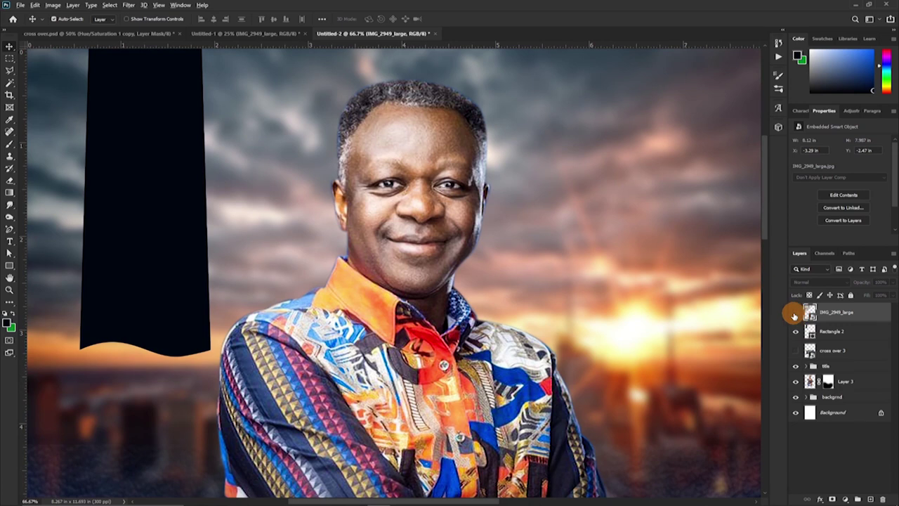
- Recolor the tapered Rectangle 2 banner shape to dark blue 00205c
{"action": "left_click", "coordinate": [153, 226]}
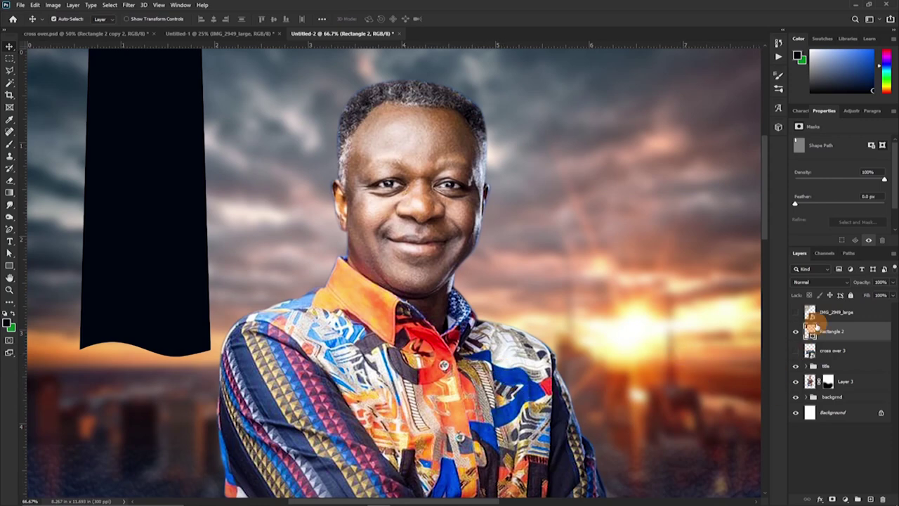
{"action": "double_click", "coordinate": [810, 331]}
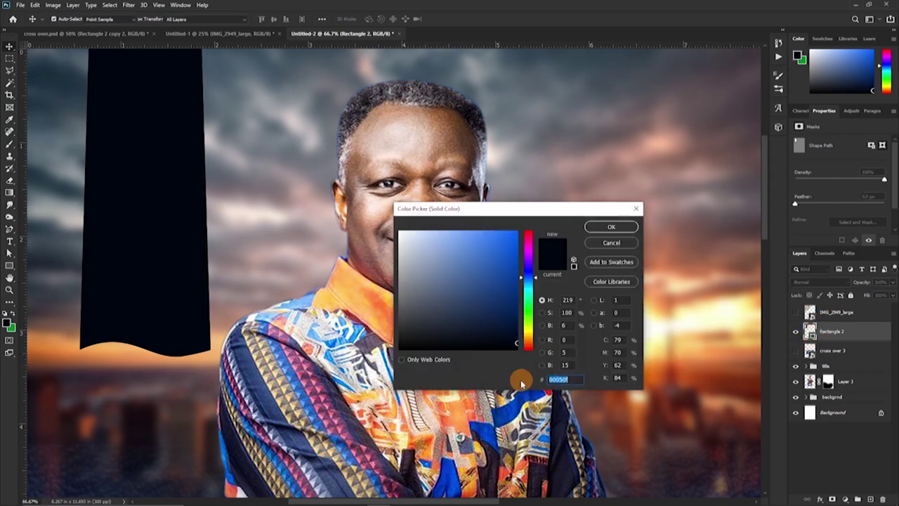
{"action": "left_click_drag", "start_coordinate": [503, 206], "coordinate": [720, 102]}
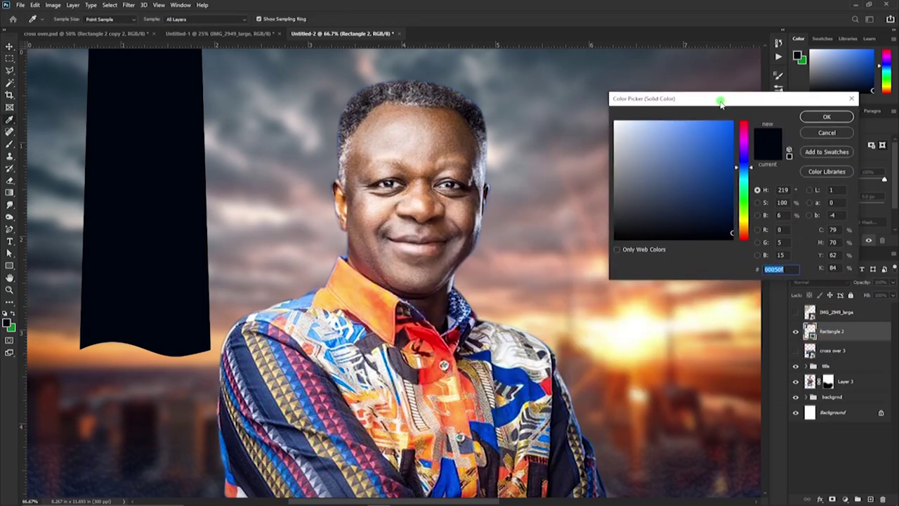
{"action": "left_click", "coordinate": [517, 366]}
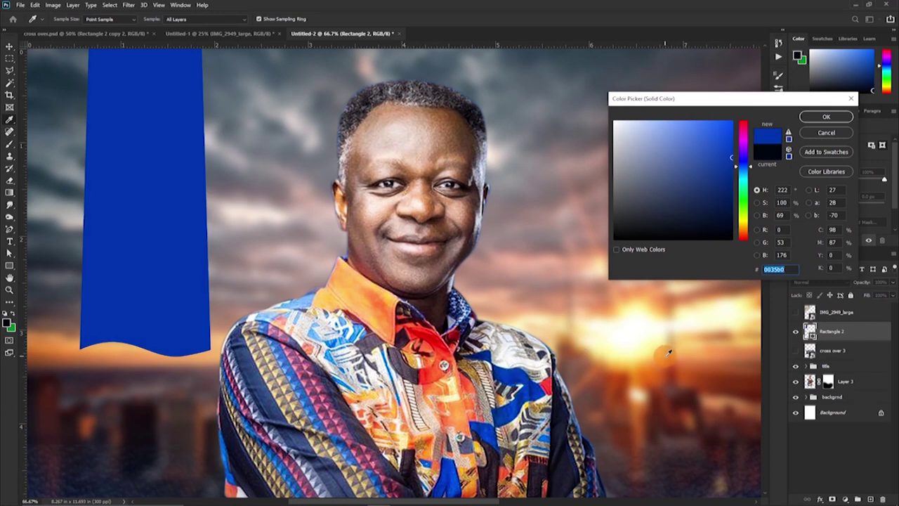
{"action": "type", "text": "00205c"}
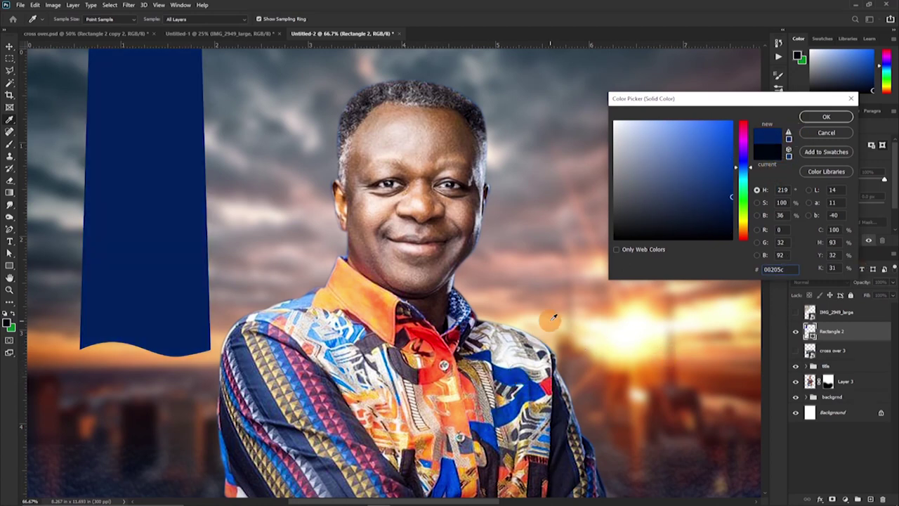
{"action": "left_click", "coordinate": [828, 118]}
- Show the IMG_2949_large fabric, clip it to Rectangle 2 with its folds positioned over the banner, and blend it in Overlay mode
{"action": "scroll", "coordinate": [52, 357], "scroll_direction": "up", "scroll_amount": 1}
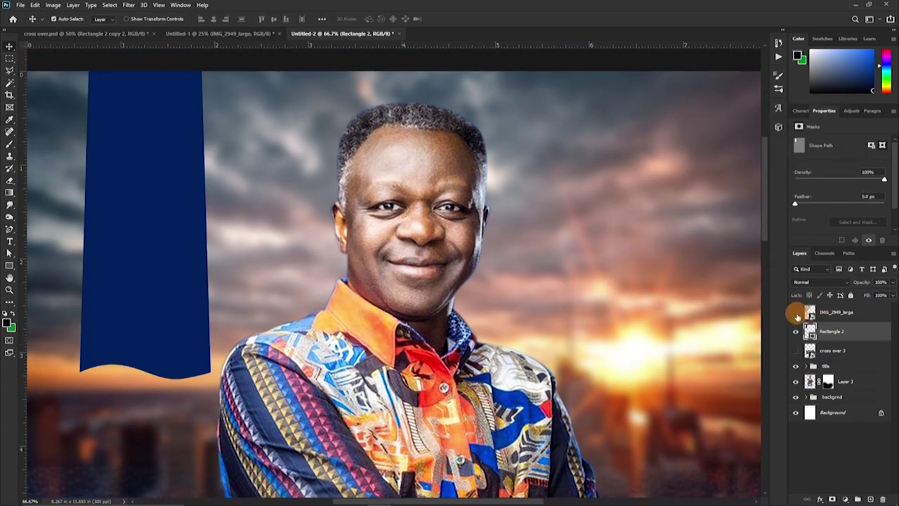
{"action": "left_click", "coordinate": [795, 312]}
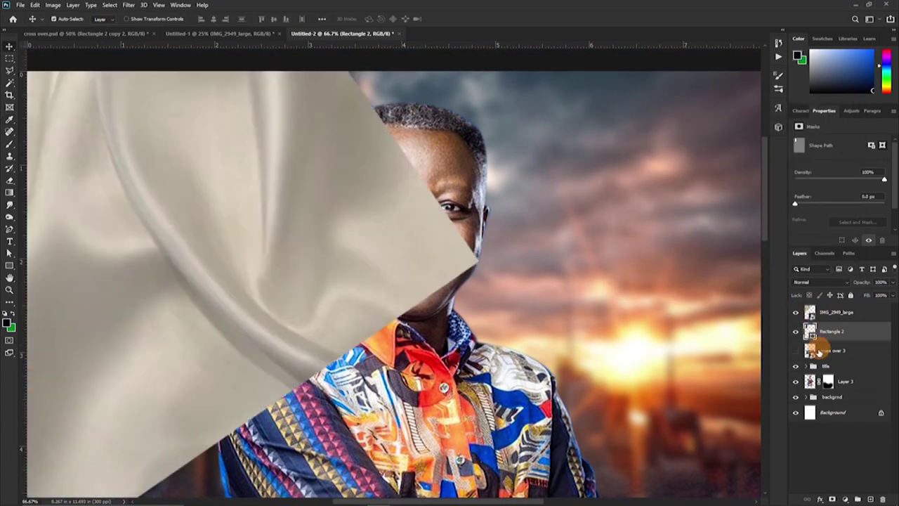
{"action": "left_click", "coordinate": [800, 351]}
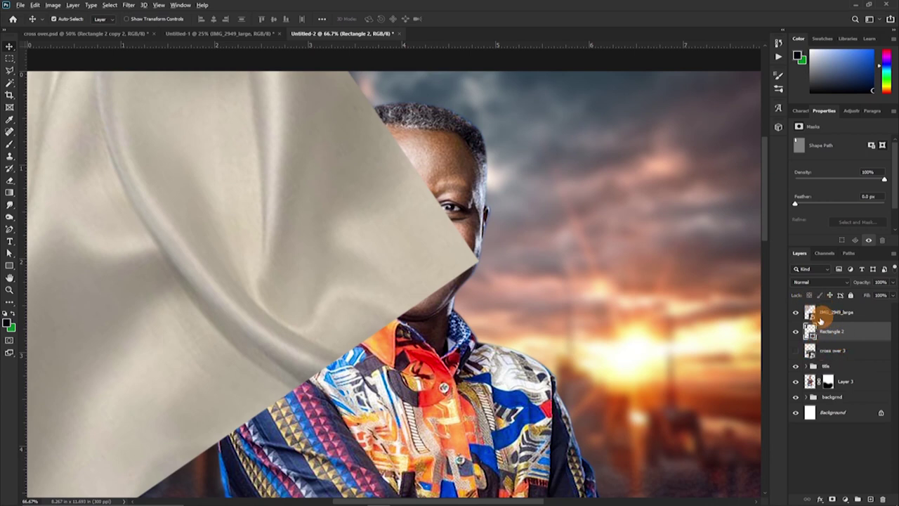
{"action": "left_click", "coordinate": [809, 322], "text": "alt"}
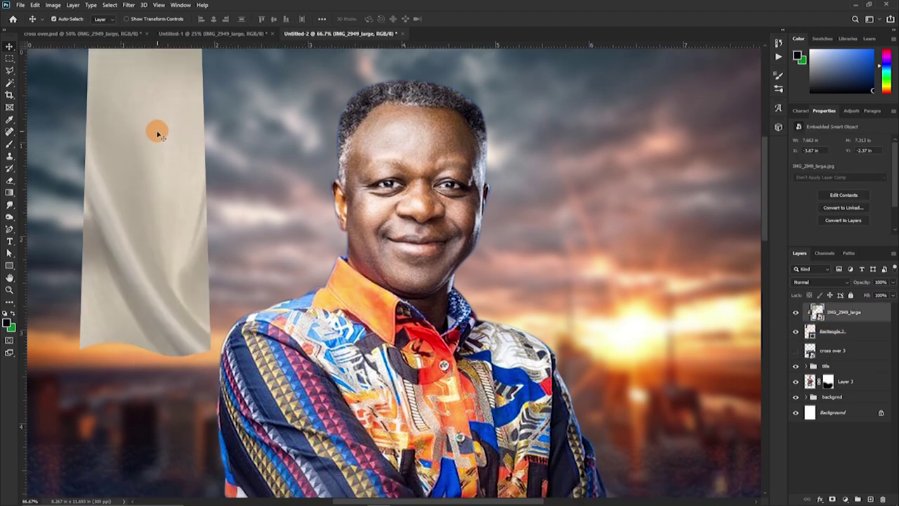
{"action": "left_click", "coordinate": [158, 131]}
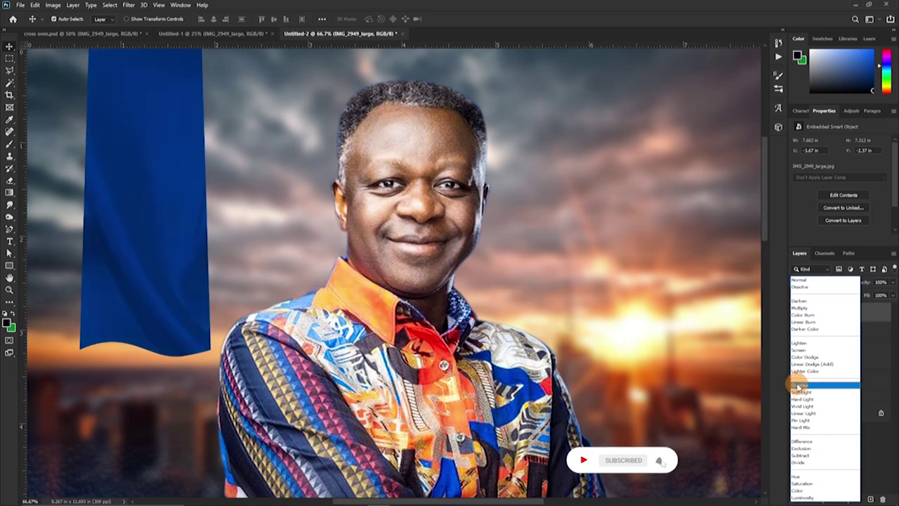
{"action": "left_click", "coordinate": [800, 385]}
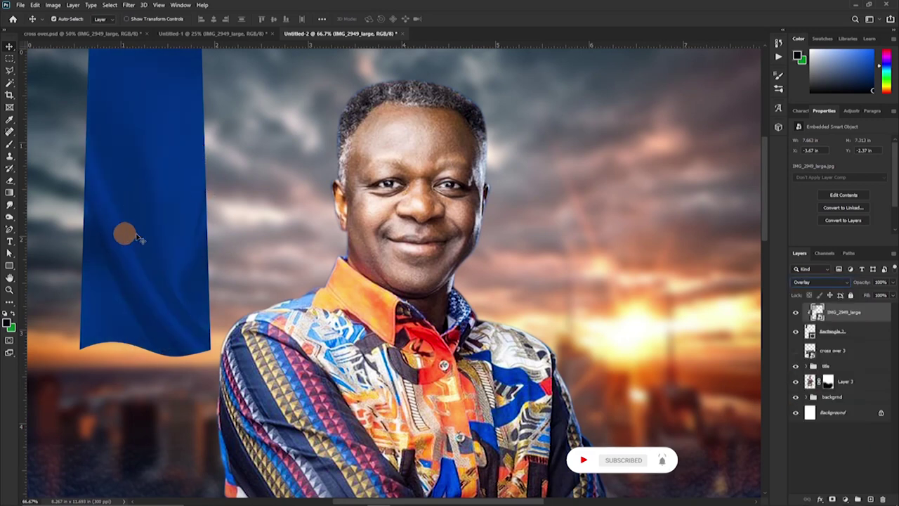
- Duplicate Rectangle 2, keep the copy beneath the clipped fabric, and place the original above the fabric layer
{"action": "left_click", "coordinate": [858, 335]}
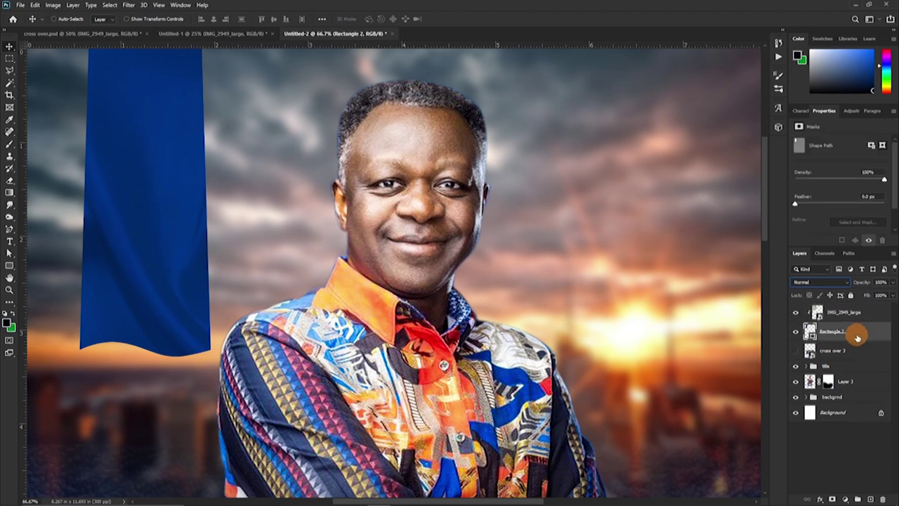
{"action": "key", "text": "ctrl+j"}
{"action": "left_click", "coordinate": [841, 354]}
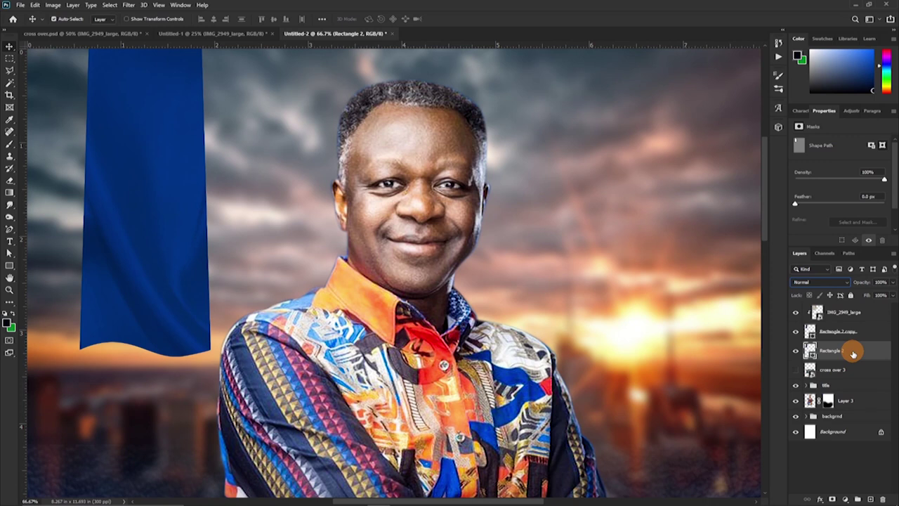
{"action": "left_click_drag", "start_coordinate": [853, 353], "coordinate": [798, 307]}
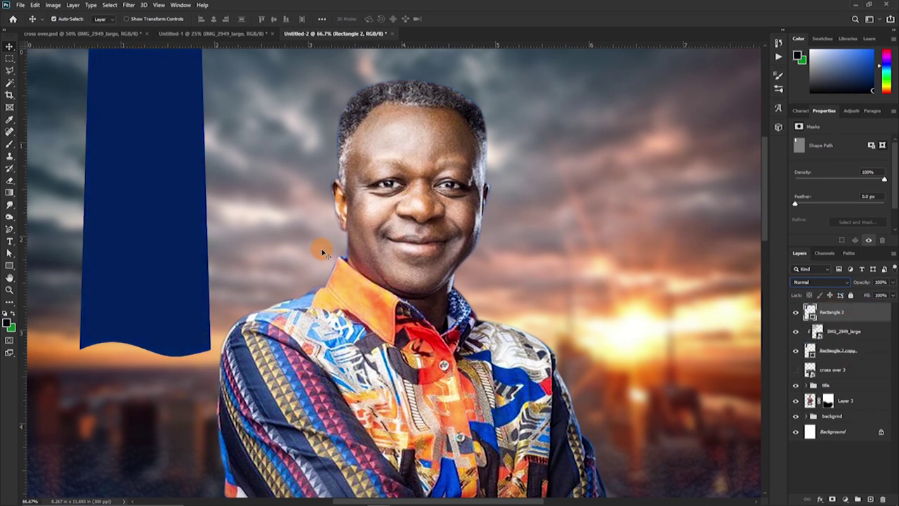
- Remove the uppermost Rectangle 2's fill and give it a 5 px gold gradient stroke
{"action": "left_click", "coordinate": [10, 267]}
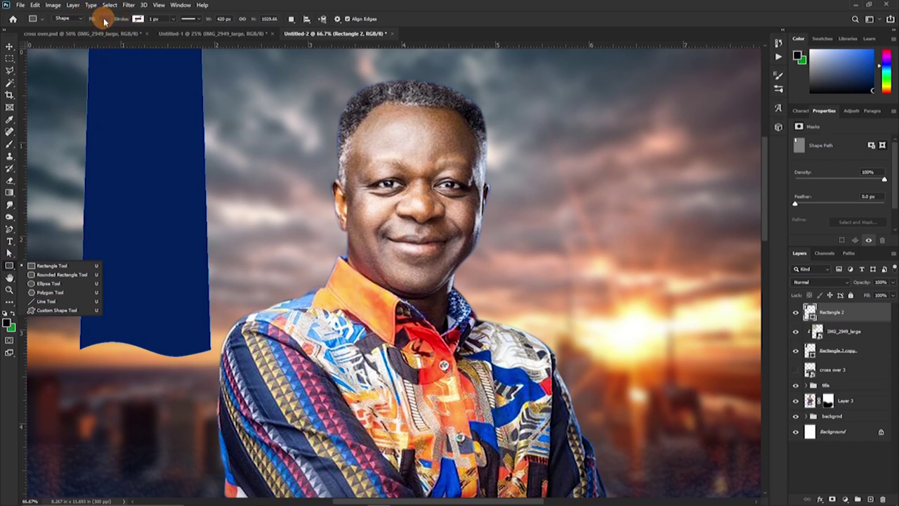
{"action": "left_click", "coordinate": [104, 19]}
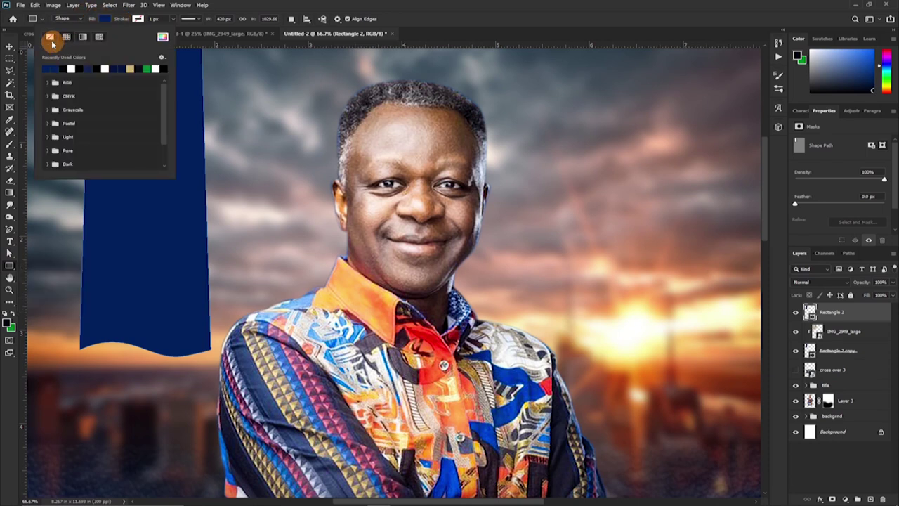
{"action": "left_click", "coordinate": [51, 40]}
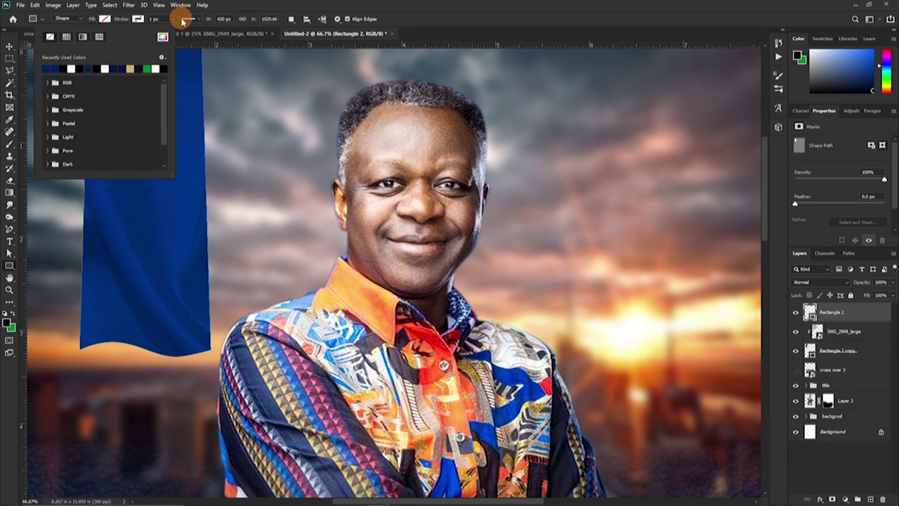
{"action": "left_click", "coordinate": [137, 20]}
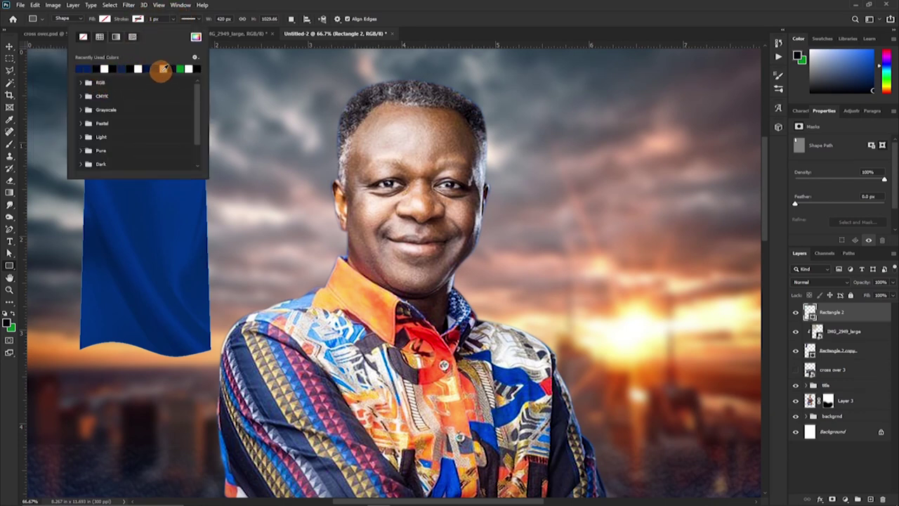
{"action": "left_click", "coordinate": [163, 68]}
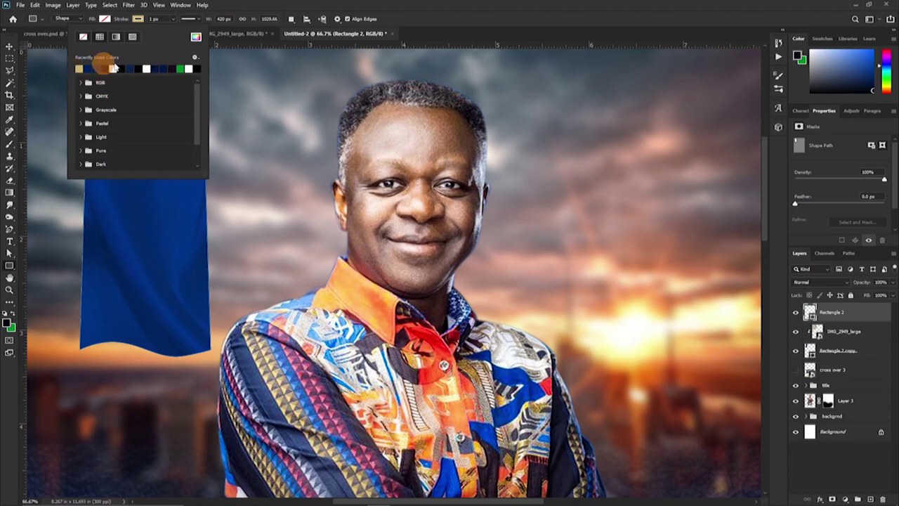
{"action": "left_click", "coordinate": [115, 36]}
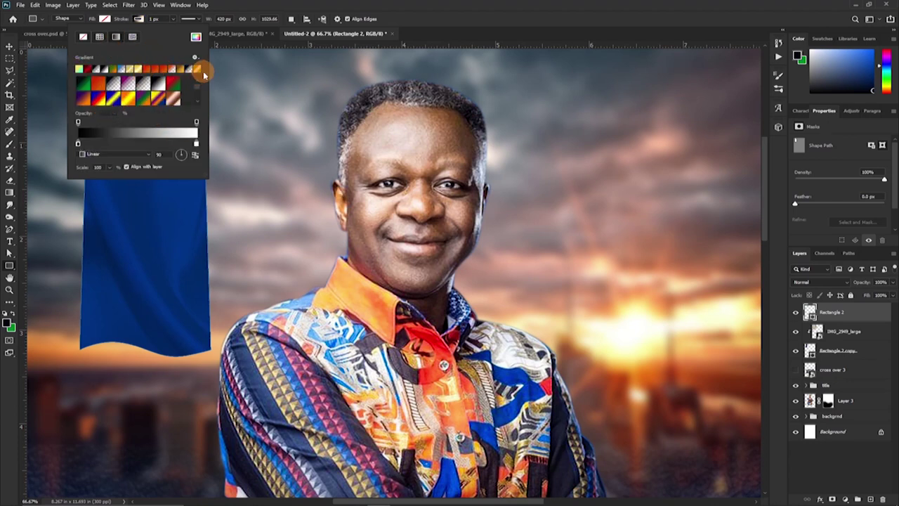
{"action": "left_click", "coordinate": [196, 68]}
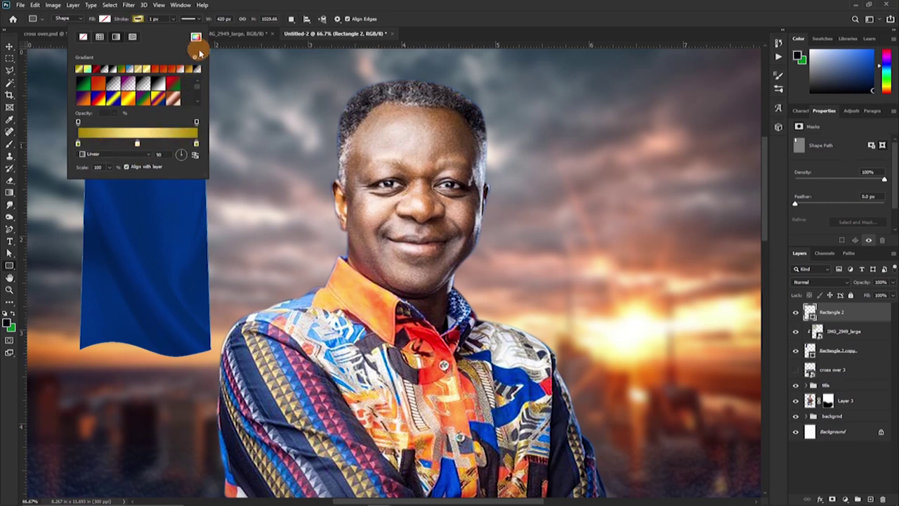
{"action": "left_click", "coordinate": [172, 17]}
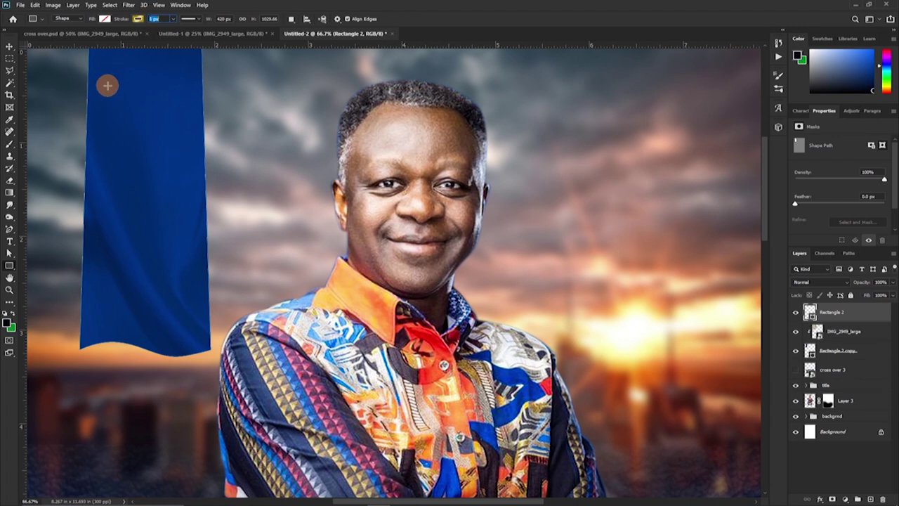
{"action": "key", "text": "Return"}
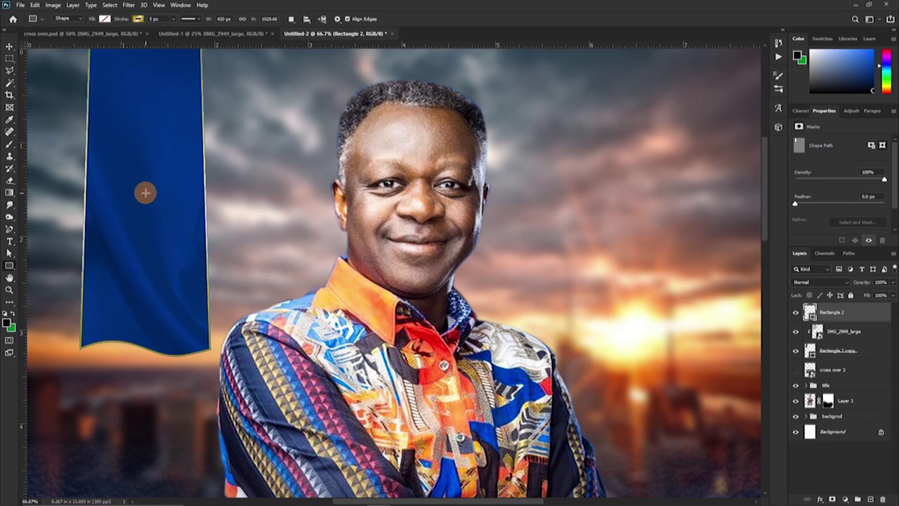
- Scale the gold outline to 93.30% and lower it so it sits as an inset border within the banner
{"action": "key", "text": "ctrl+t"}
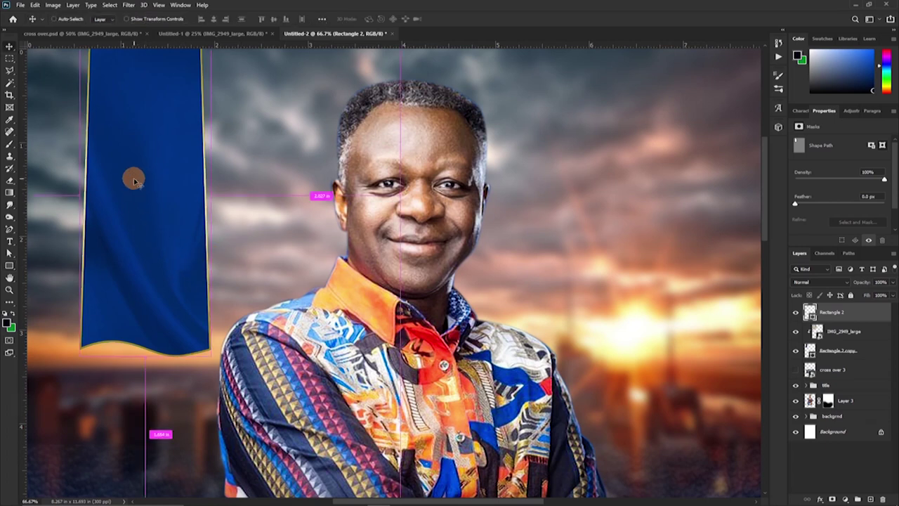
{"action": "left_click_drag", "start_coordinate": [145, 356], "coordinate": [145, 335]}
{"action": "scroll", "coordinate": [118, 195], "scroll_direction": "up", "scroll_amount": 1}
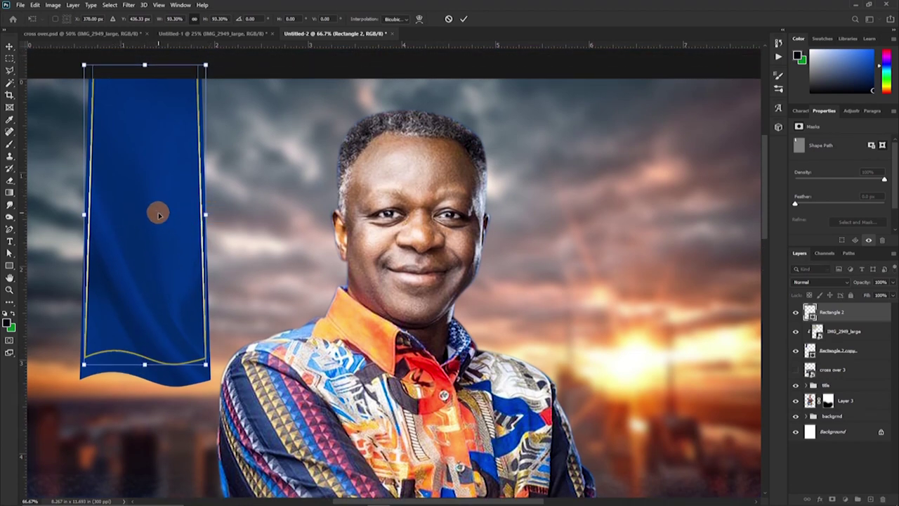
{"action": "key", "text": "shift+Down"}
{"action": "key", "text": "shift+Down"}
{"action": "key", "text": "shift+Down"}
{"action": "key", "text": "shift+Down"}
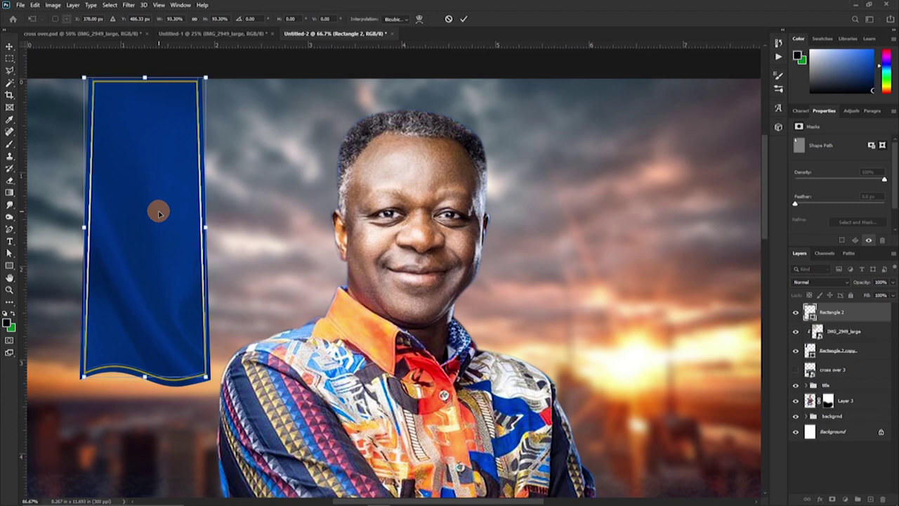
{"action": "key", "text": "shift+Down"}
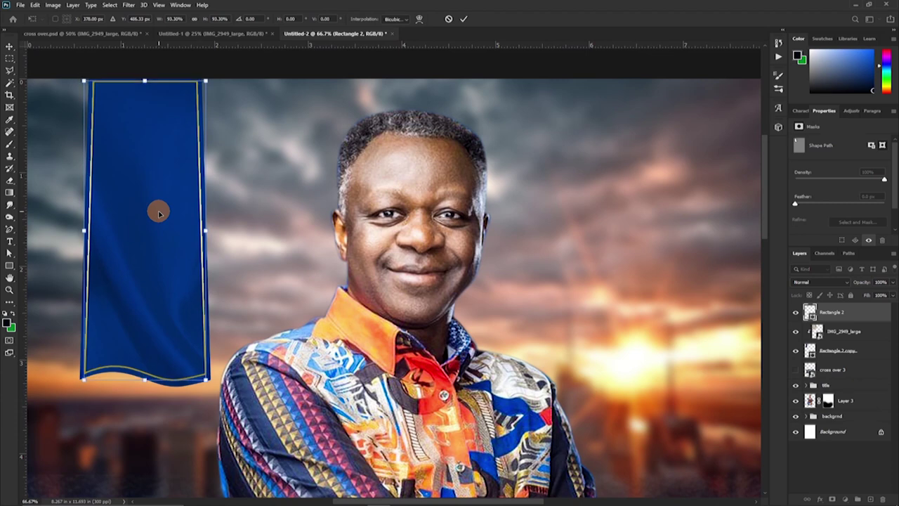
{"action": "key", "text": "Return"}
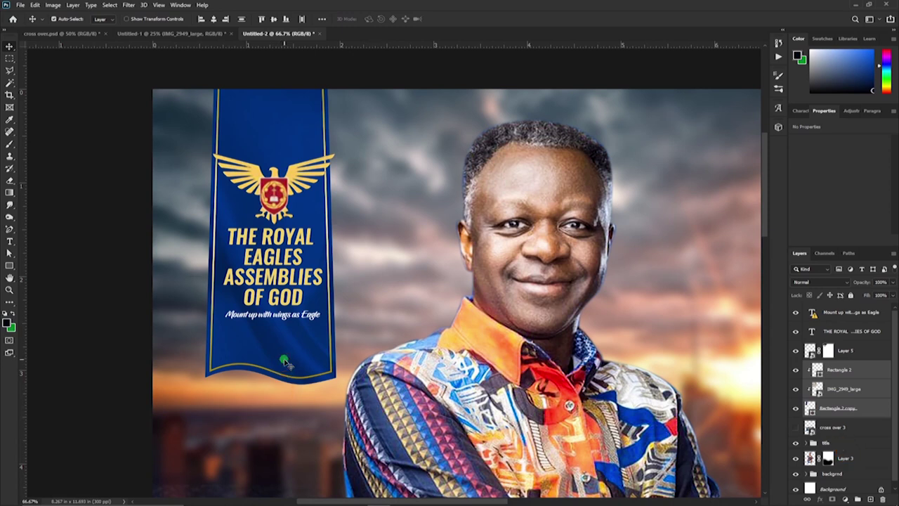
- Set the drop shadow of the banner's base shape, Rectangle 2 copy, to Hard Light at 60% opacity with a size of 92 px
{"action": "left_click", "coordinate": [735, 360]}
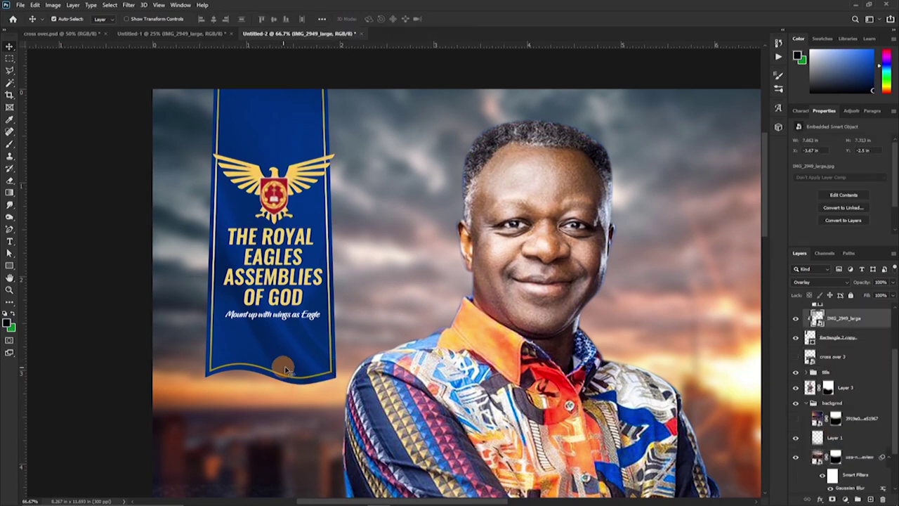
{"action": "left_click", "coordinate": [884, 344]}
{"action": "double_click", "coordinate": [876, 347]}
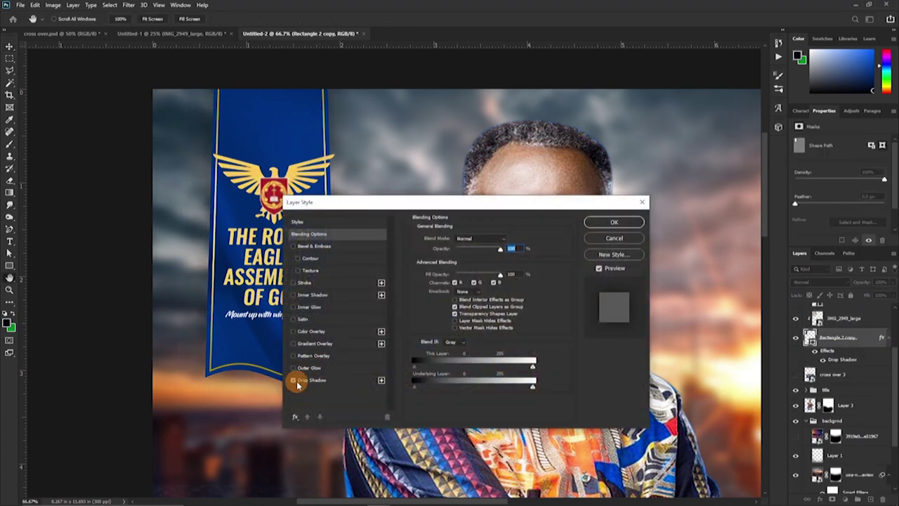
{"action": "left_click", "coordinate": [314, 383]}
{"action": "left_click", "coordinate": [350, 380]}
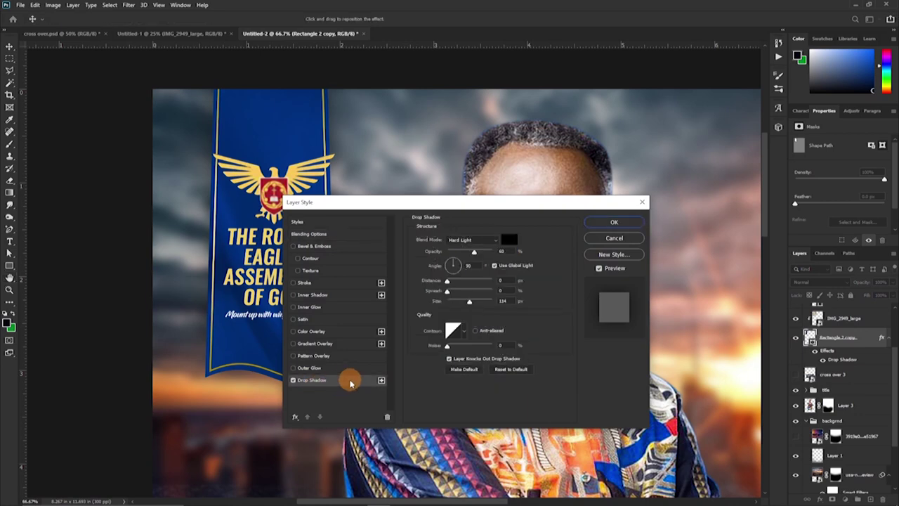
{"action": "left_click_drag", "start_coordinate": [469, 302], "coordinate": [465, 301]}
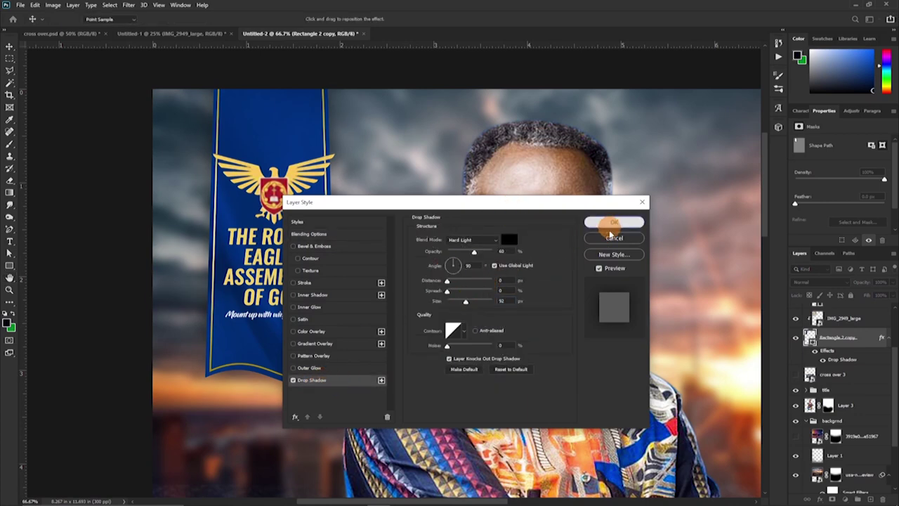
{"action": "left_click", "coordinate": [614, 222]}
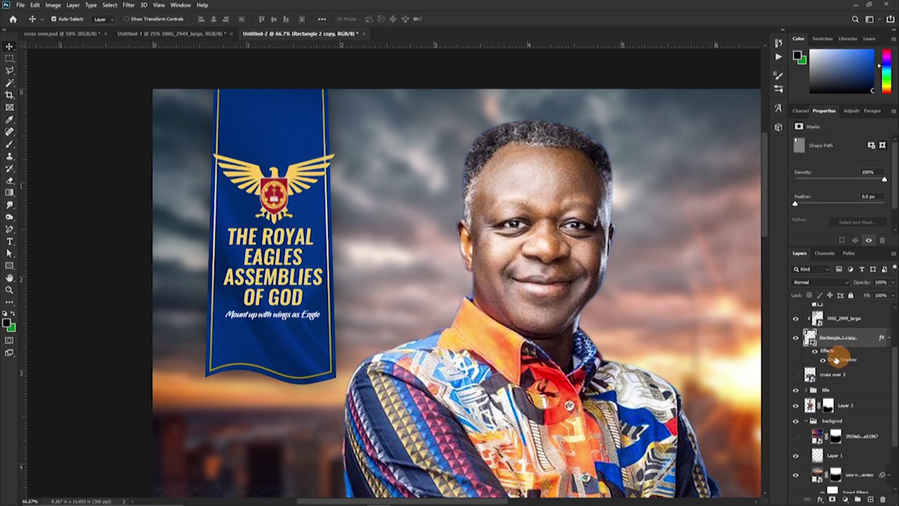
- Separate the drop shadow of Rectangle 2 copy onto its own layer
{"action": "right_click", "coordinate": [875, 362]}
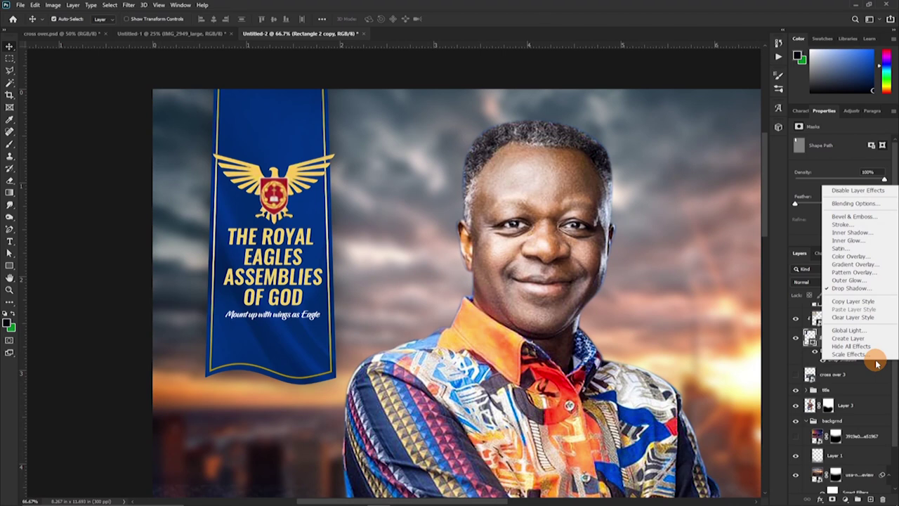
{"action": "left_click", "coordinate": [847, 338]}
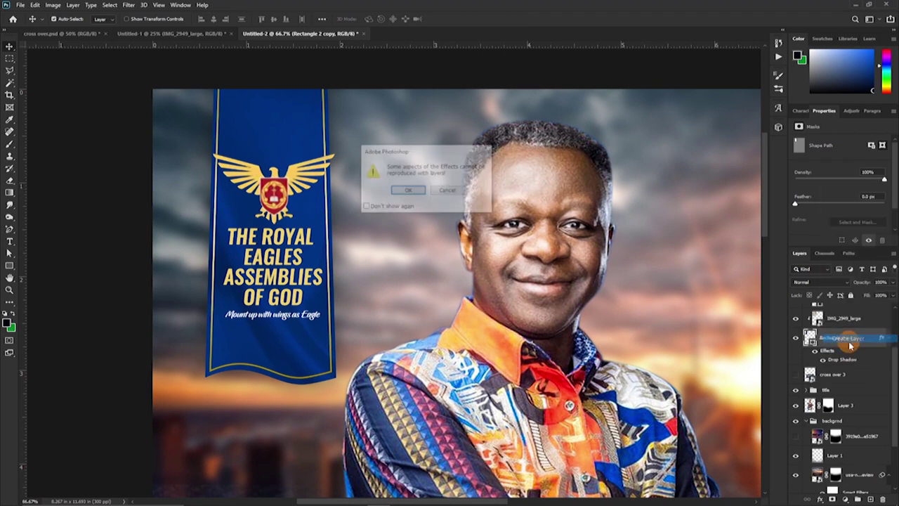
{"action": "left_click", "coordinate": [409, 194]}
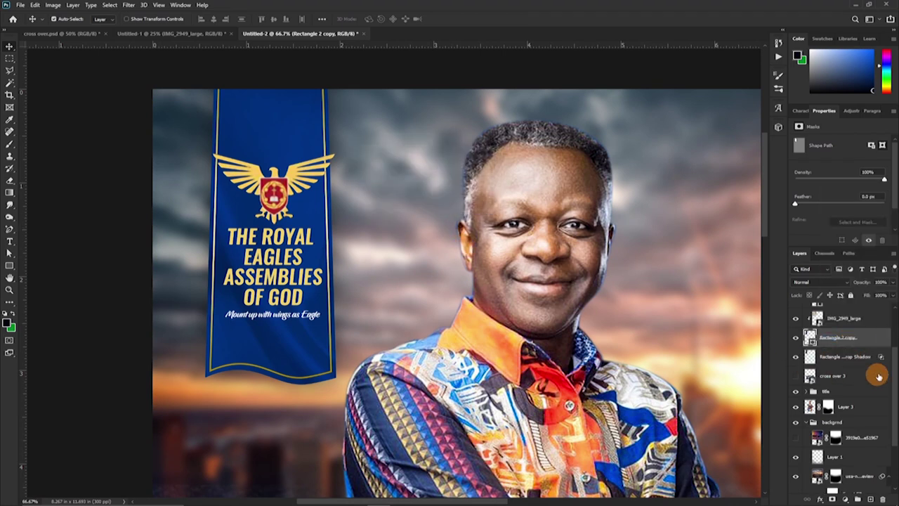
- Warp the separated drop shadow layer, narrowing it at the banner's upper end and curving its lower edge further down beneath the banner
{"action": "left_click", "coordinate": [843, 357]}
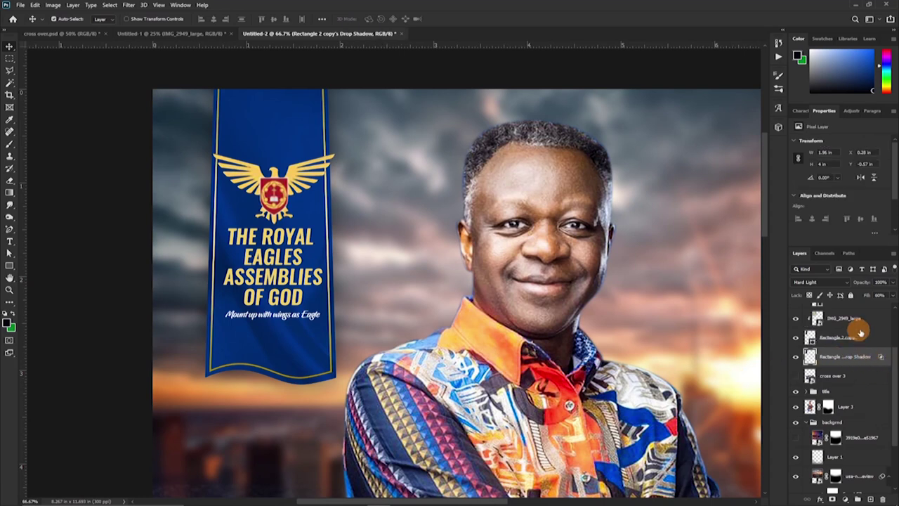
{"action": "key", "text": "ctrl+t"}
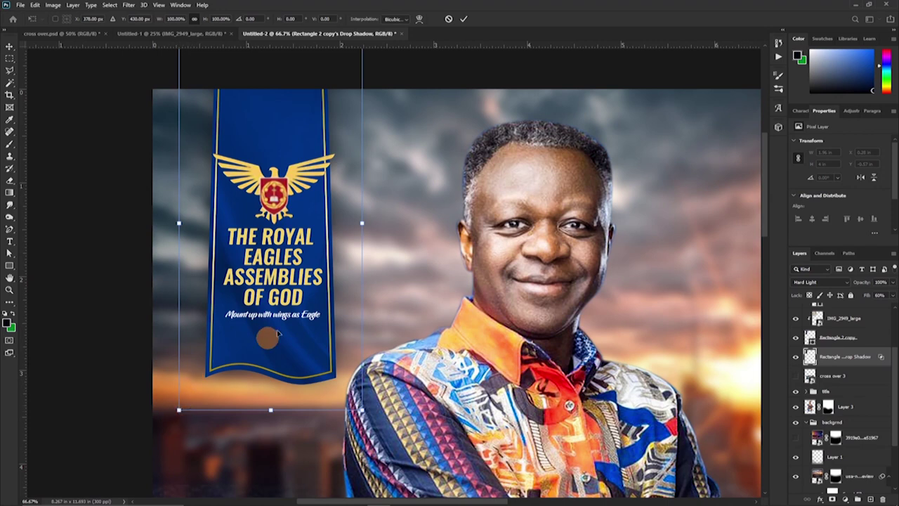
{"action": "left_click", "coordinate": [419, 19]}
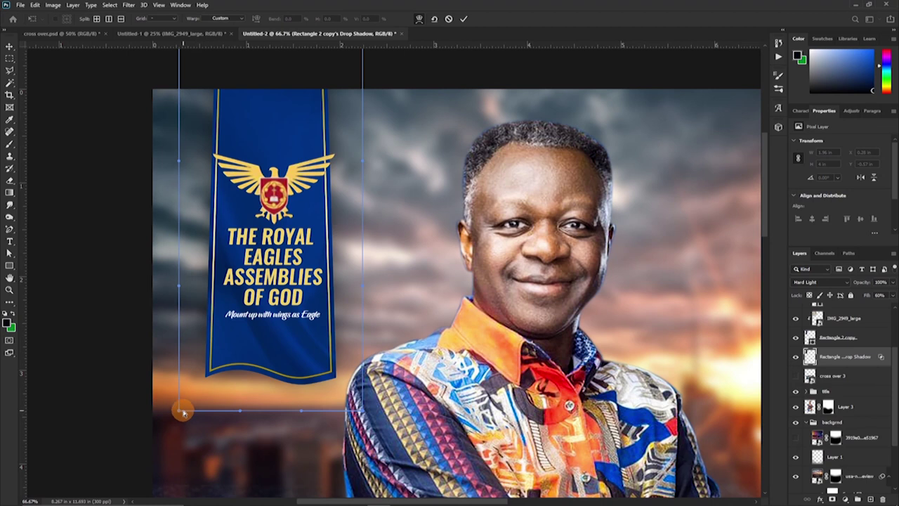
{"action": "left_click_drag", "start_coordinate": [223, 387], "coordinate": [227, 403]}
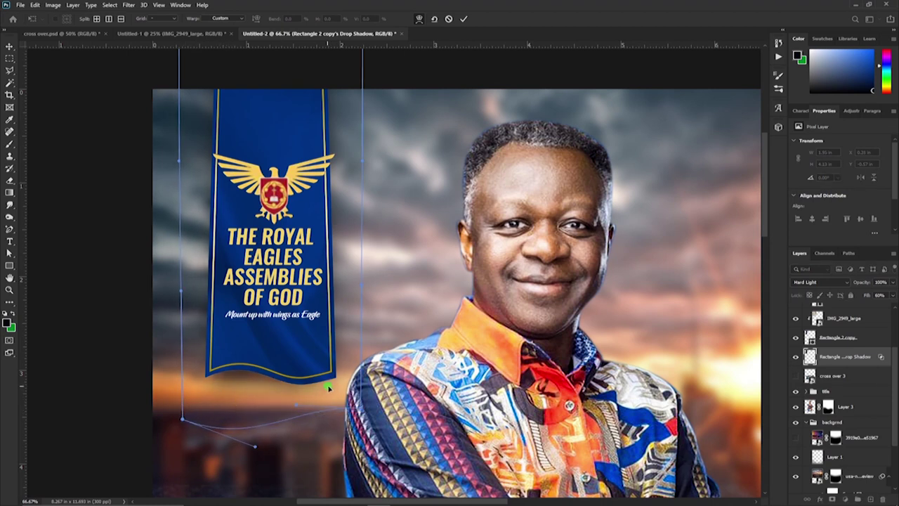
{"action": "left_click_drag", "start_coordinate": [357, 94], "coordinate": [337, 91]}
{"action": "left_click_drag", "start_coordinate": [192, 89], "coordinate": [195, 87]}
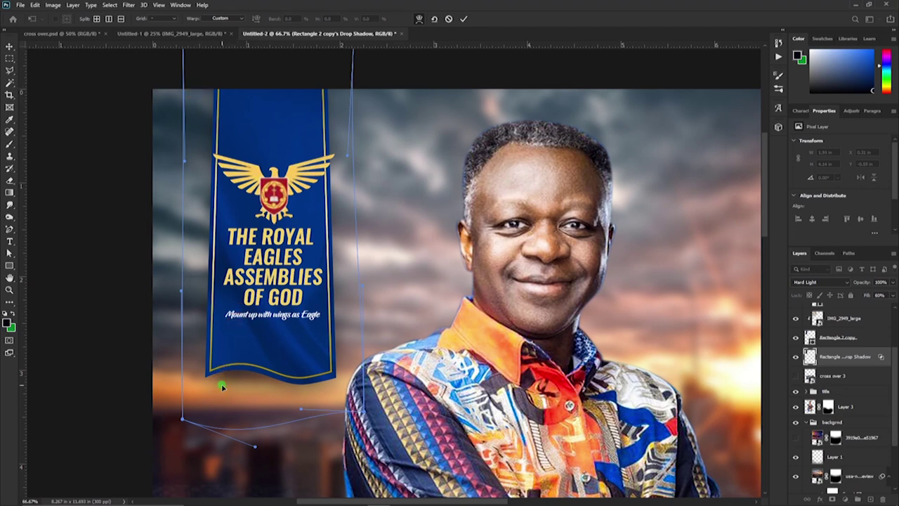
{"action": "left_click_drag", "start_coordinate": [222, 385], "coordinate": [223, 391]}
{"action": "left_click_drag", "start_coordinate": [345, 411], "coordinate": [336, 415]}
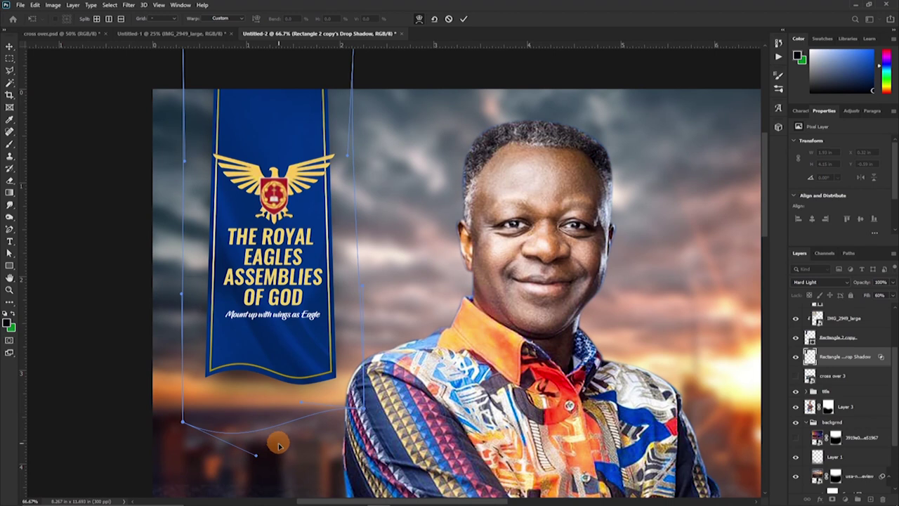
{"action": "left_click_drag", "start_coordinate": [256, 456], "coordinate": [257, 464]}
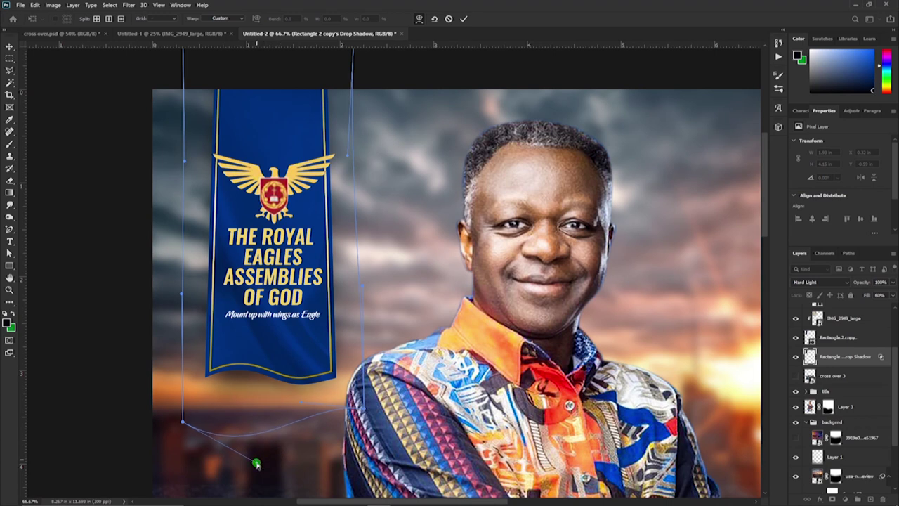
{"action": "left_click", "coordinate": [464, 20]}
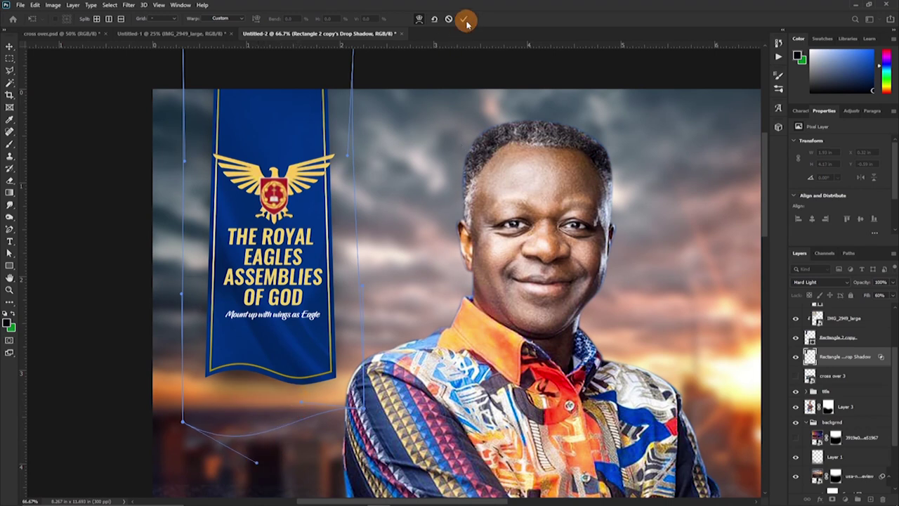
- Compare the banner with and without its warped shadow and check it against the whole flyer
{"action": "left_click", "coordinate": [797, 357]}
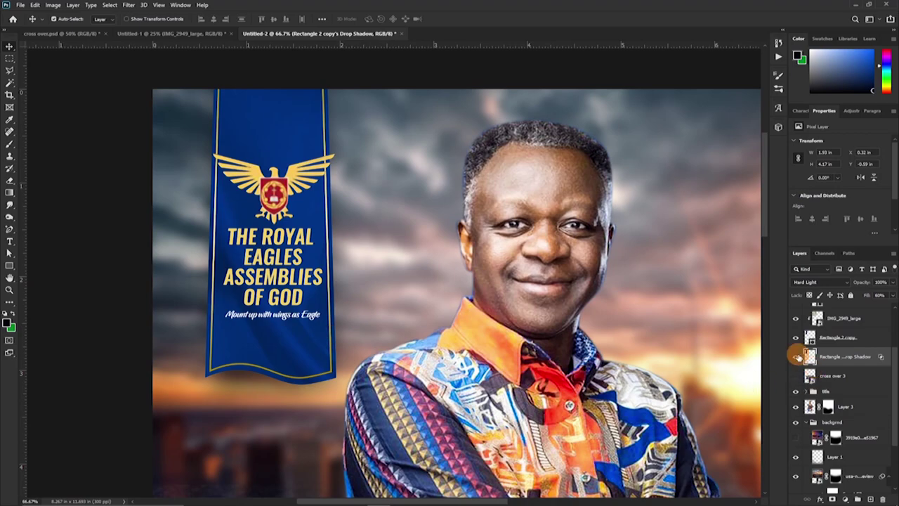
{"action": "left_click", "coordinate": [797, 357]}
{"action": "left_click", "coordinate": [796, 357]}
{"action": "key", "text": "ctrl+minus"}
{"action": "key", "text": "ctrl+minus"}
{"action": "key", "text": "ctrl+minus"}
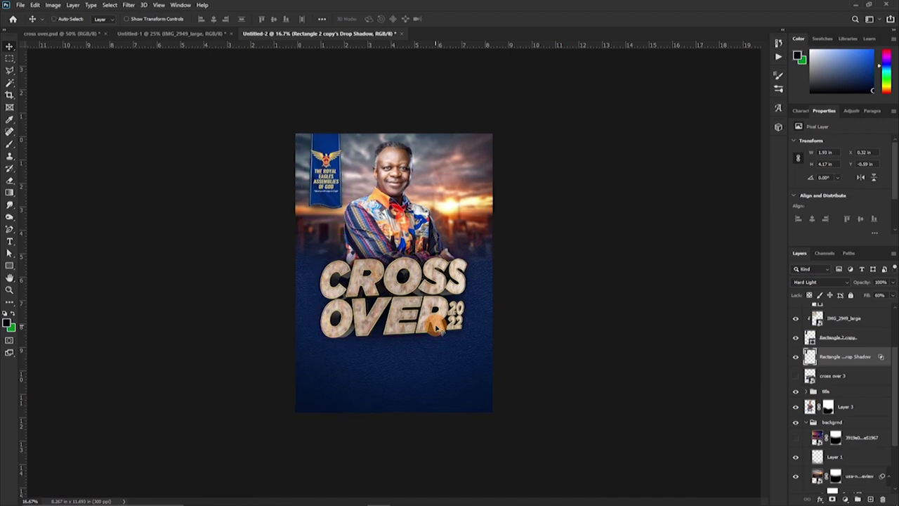
{"action": "key", "text": "ctrl+plus"}
{"action": "key", "text": "ctrl+plus"}
{"action": "key", "text": "ctrl+plus"}
{"action": "left_click_drag", "start_coordinate": [450, 323], "coordinate": [427, 375]}
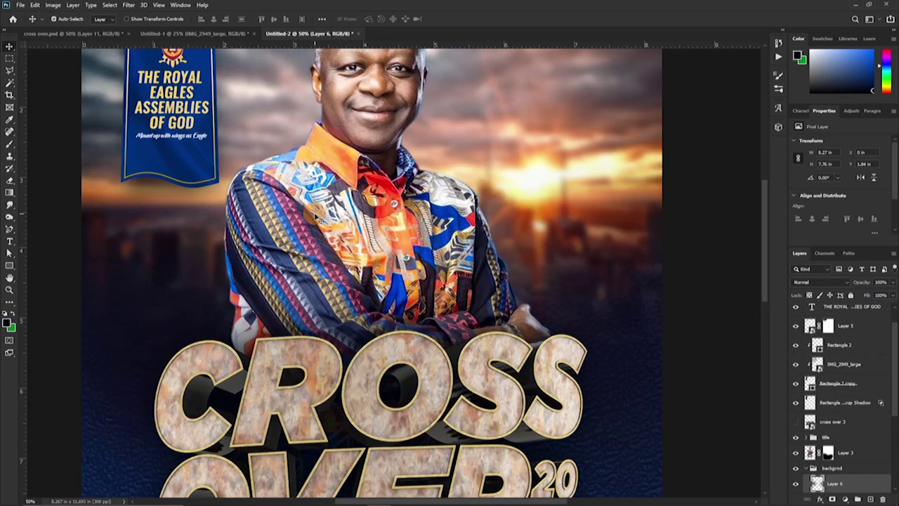
{"action": "scroll", "coordinate": [315, 217], "scroll_direction": "down", "scroll_amount": 2}
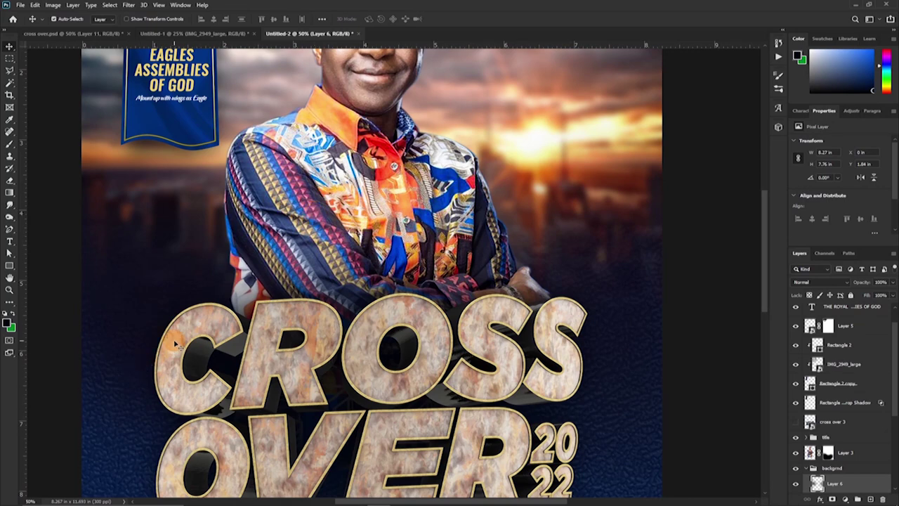
{"action": "scroll", "coordinate": [174, 343], "scroll_direction": "down", "scroll_amount": 1}
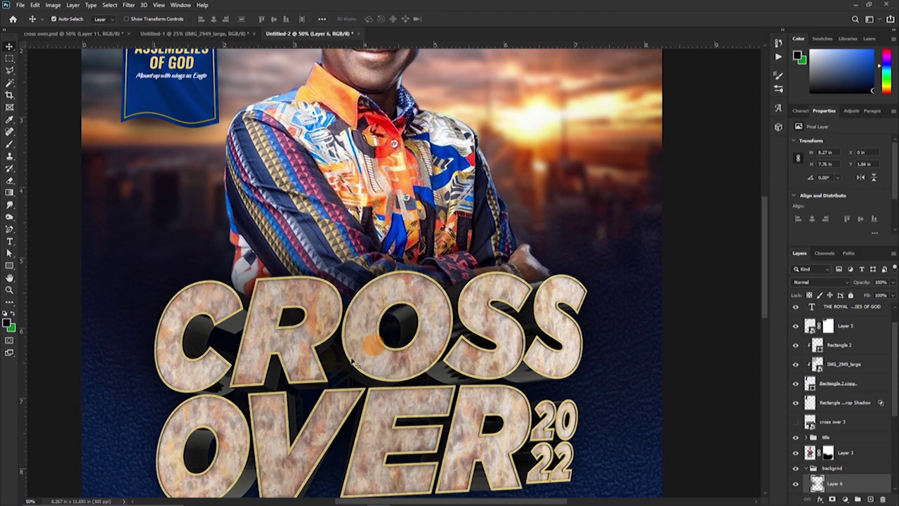
{"action": "right_click", "coordinate": [428, 439]}
{"action": "left_click", "coordinate": [737, 185]}
{"action": "scroll", "coordinate": [422, 238], "scroll_direction": "up", "scroll_amount": 3}
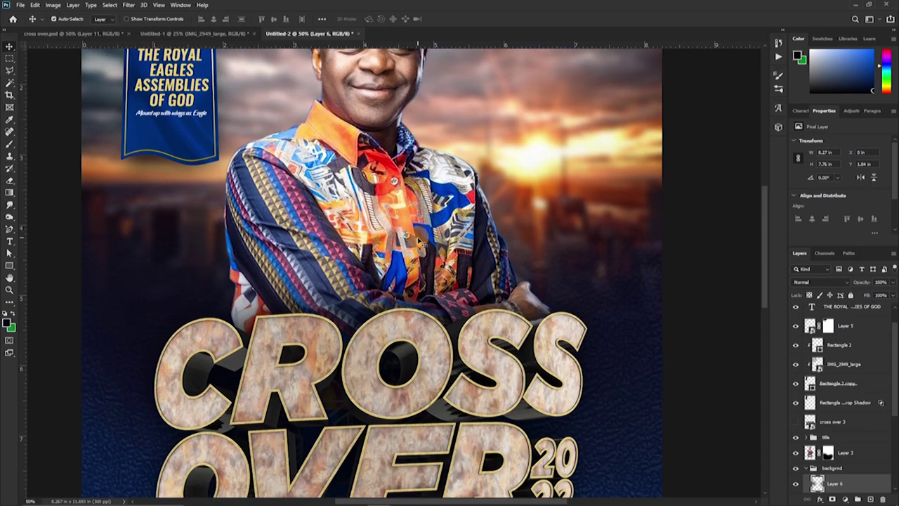
{"action": "scroll", "coordinate": [402, 250], "scroll_direction": "up", "scroll_amount": 3}
- Bring the orange light flare image into the flyer, directly beneath portrait Layer 3, and collapse the background group
{"action": "left_click", "coordinate": [158, 33]}
{"action": "left_click_drag", "start_coordinate": [355, 189], "coordinate": [422, 185]}
{"action": "left_click", "coordinate": [224, 18]}
{"action": "left_click_drag", "start_coordinate": [277, 33], "coordinate": [307, 85]}
{"action": "left_click_drag", "start_coordinate": [871, 422], "coordinate": [831, 442]}
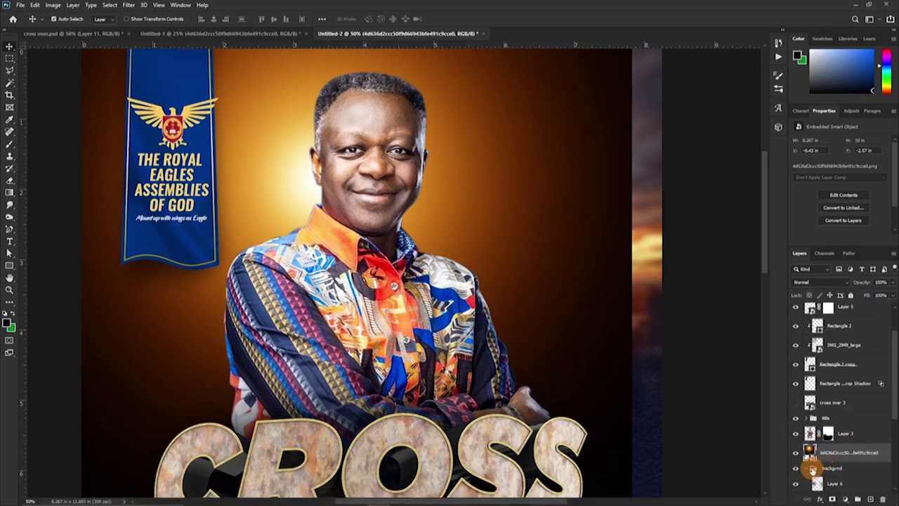
{"action": "left_click", "coordinate": [806, 469]}
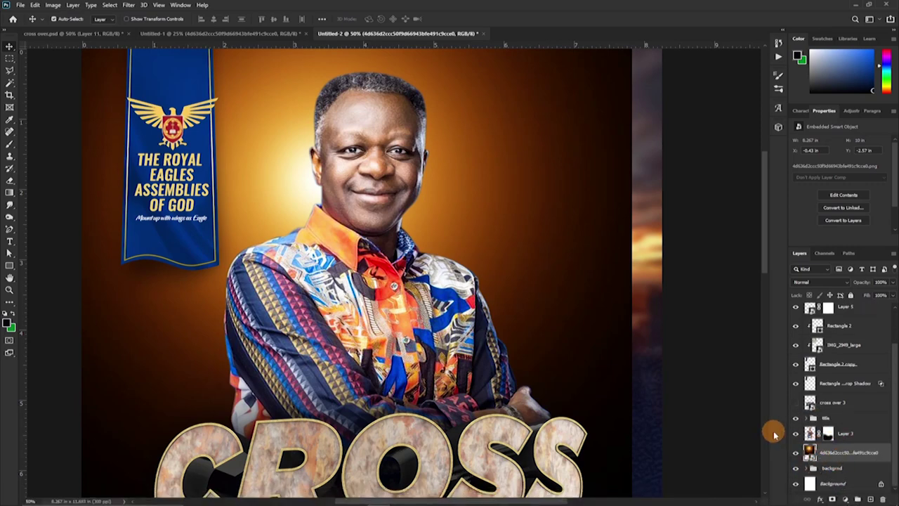
- Scale the light flare to 36.94% and centre it behind the man's head and torso
{"action": "key", "text": "ctrl+t"}
{"action": "left_click_drag", "start_coordinate": [50, 246], "coordinate": [322, 248]}
{"action": "left_click_drag", "start_coordinate": [495, 227], "coordinate": [387, 235]}
{"action": "left_click_drag", "start_coordinate": [526, 257], "coordinate": [498, 257]}
{"action": "left_click_drag", "start_coordinate": [454, 252], "coordinate": [457, 246]}
{"action": "key", "text": "Return"}
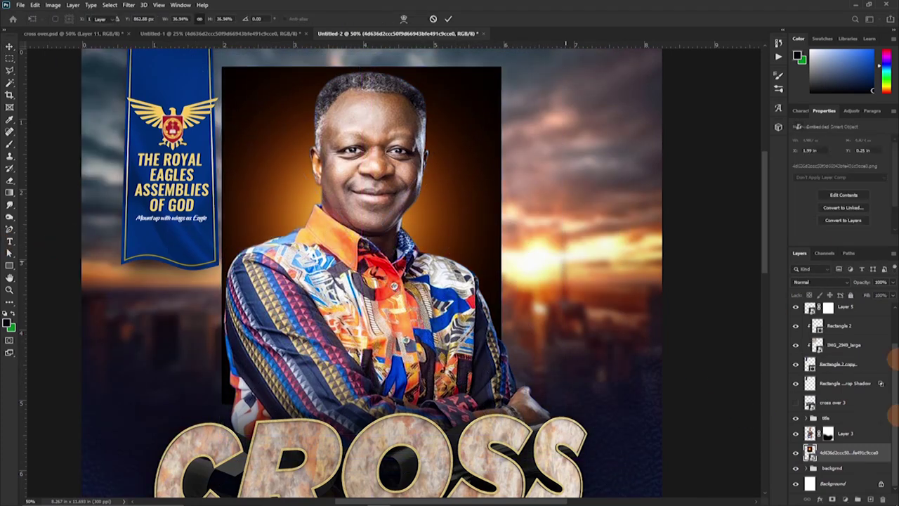
- Set the light flare layer's blend mode to Screen and compare the portrait with and without it
{"action": "left_click", "coordinate": [796, 403]}
{"action": "left_click", "coordinate": [847, 455]}
{"action": "left_click", "coordinate": [802, 280]}
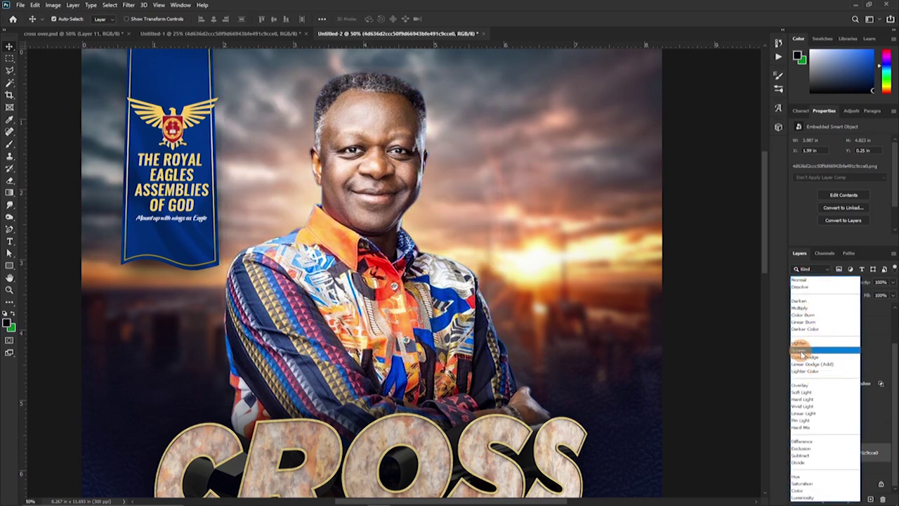
{"action": "left_click", "coordinate": [799, 349]}
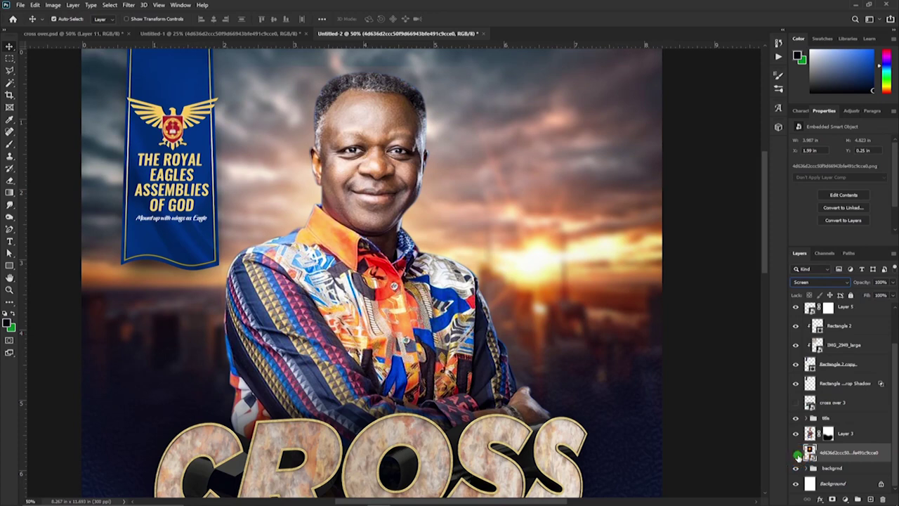
{"action": "left_click", "coordinate": [796, 454]}
{"action": "left_click", "coordinate": [797, 454]}
- Duplicate the light flare layer and move the copy above portrait Layer 3
{"action": "left_click", "coordinate": [836, 455]}
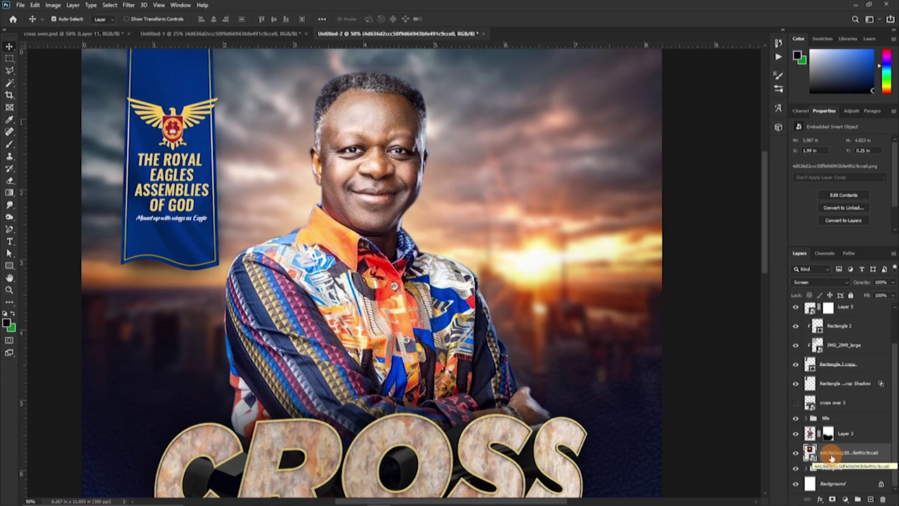
{"action": "key", "text": "ctrl+j"}
{"action": "left_click_drag", "start_coordinate": [833, 455], "coordinate": [805, 434]}
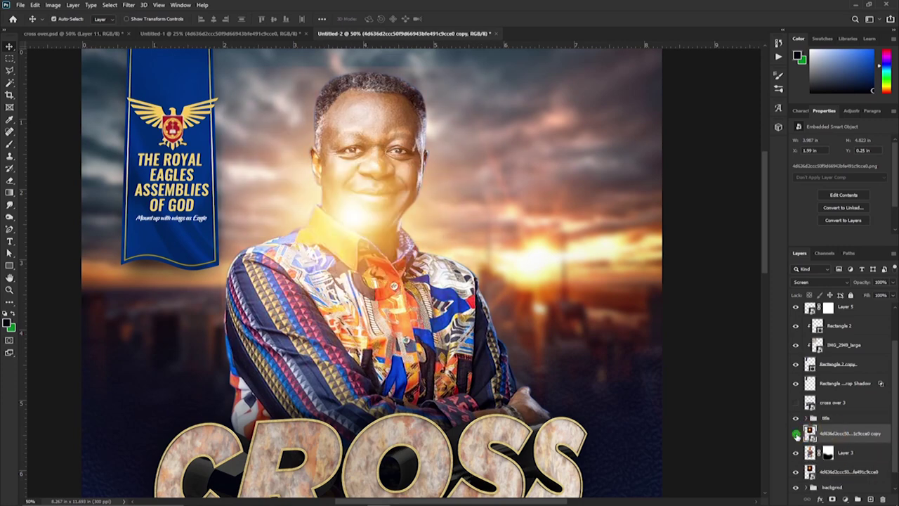
{"action": "left_click", "coordinate": [796, 433]}
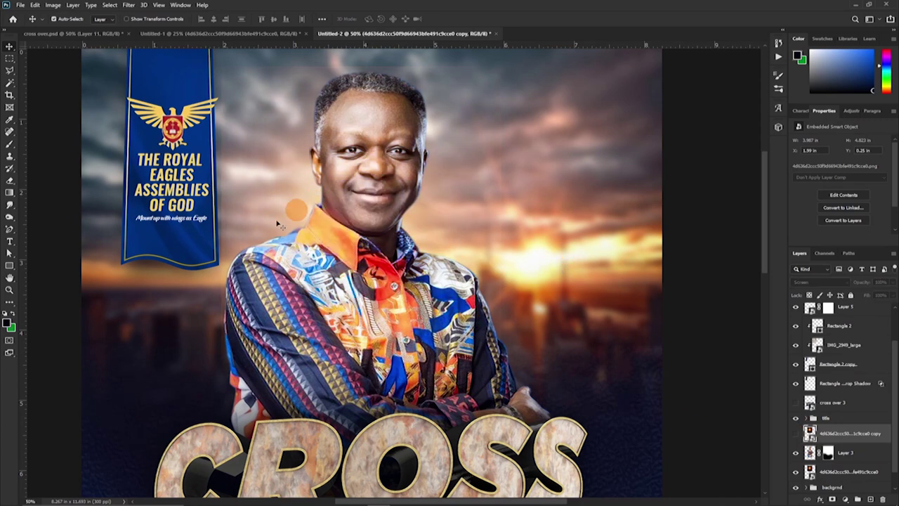
{"action": "left_click", "coordinate": [796, 433]}
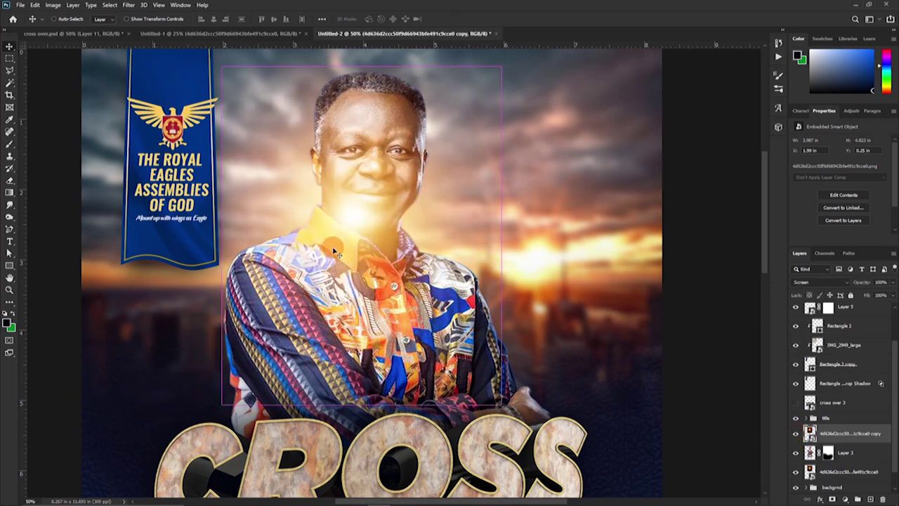
- Scale the flare copy to 15.90% beside the orange collar and place a duplicate of it at the man's opposite shoulder
{"action": "key", "text": "ctrl+t"}
{"action": "left_click_drag", "start_coordinate": [499, 250], "coordinate": [317, 226]}
{"action": "left_click_drag", "start_coordinate": [365, 244], "coordinate": [316, 224]}
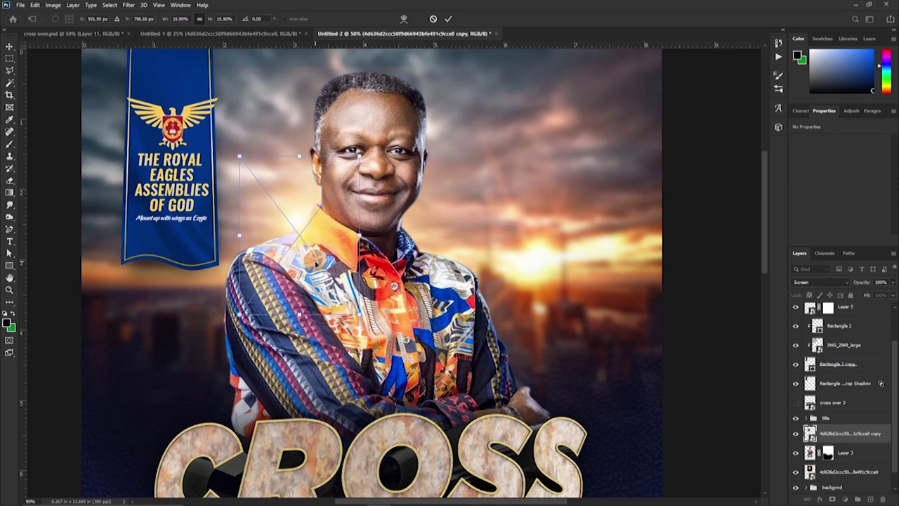
{"action": "key", "text": "Return"}
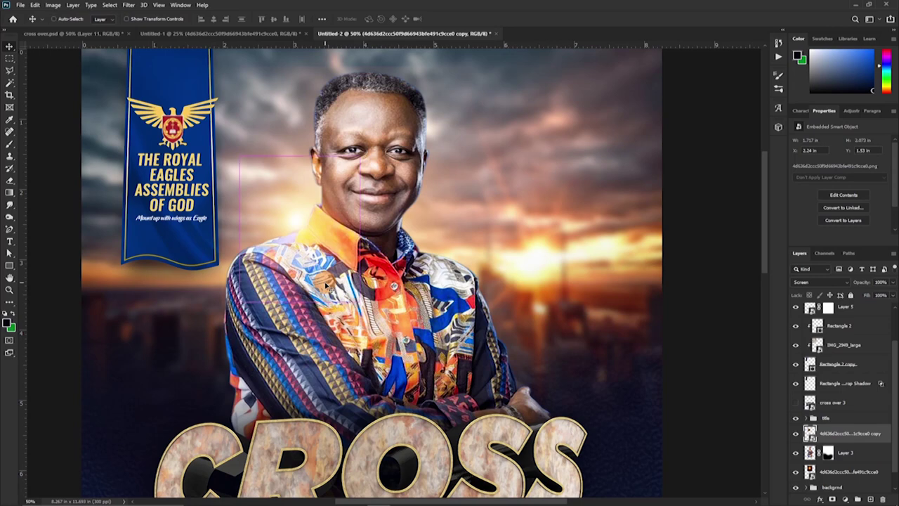
{"action": "key", "text": "ctrl+j"}
{"action": "left_click_drag", "start_coordinate": [318, 233], "coordinate": [455, 255]}
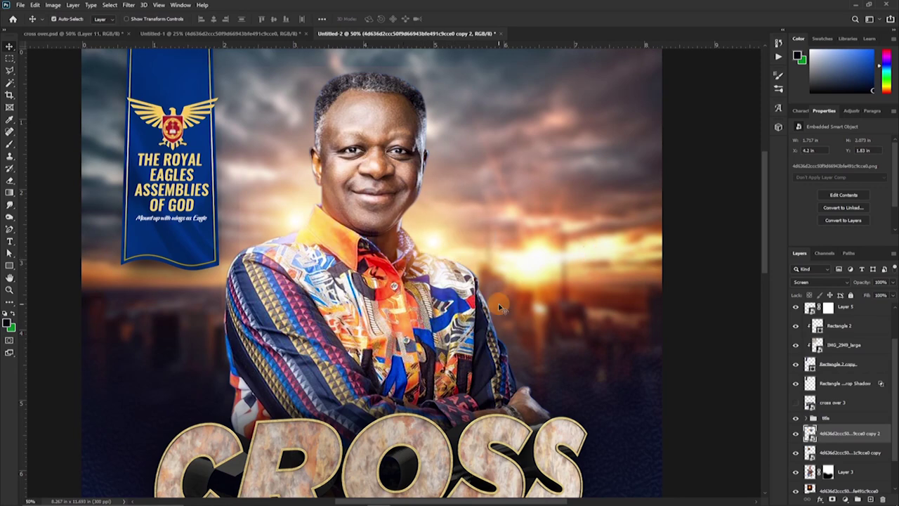
- Duplicate the small flare once more, place it between the R and O of CROSS, and move its layer above the title group
{"action": "scroll", "coordinate": [492, 295], "scroll_direction": "down", "scroll_amount": 2}
{"action": "scroll", "coordinate": [365, 274], "scroll_direction": "up", "scroll_amount": 1}
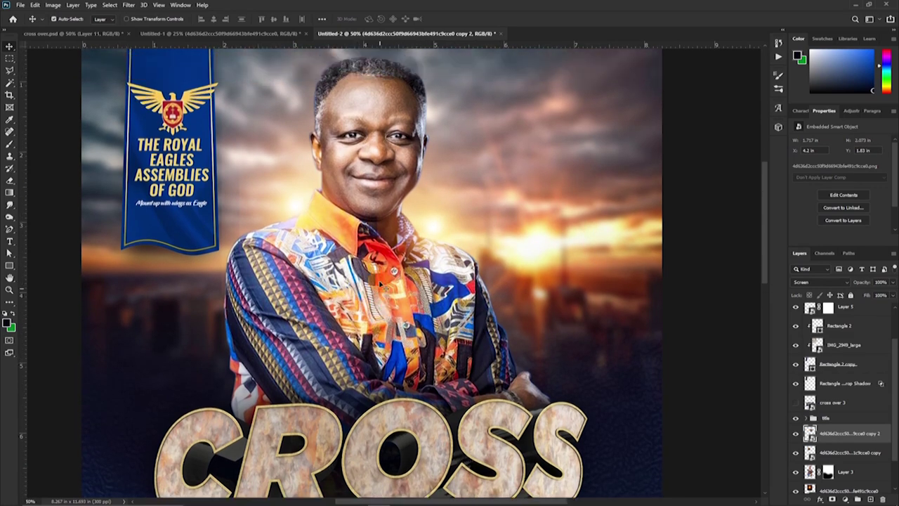
{"action": "key", "text": "ctrl"}
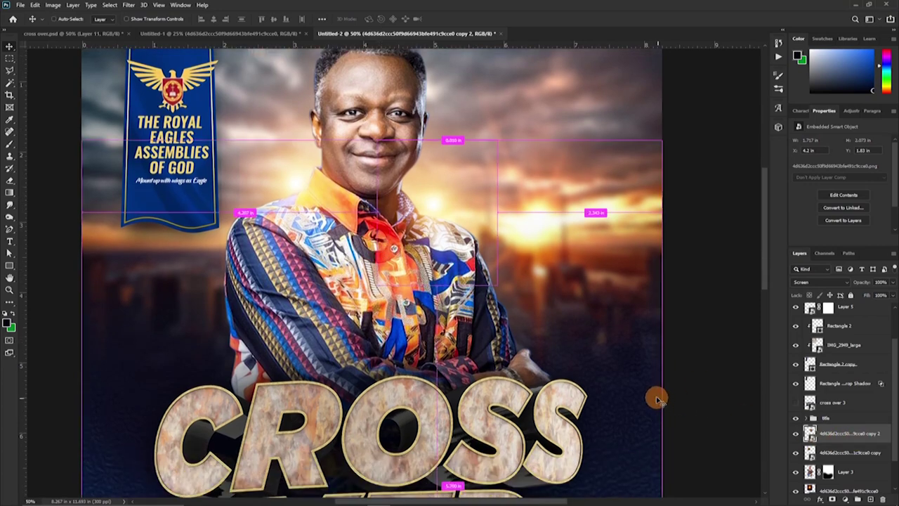
{"action": "key", "text": "ctrl+j"}
{"action": "left_click_drag", "start_coordinate": [437, 231], "coordinate": [357, 461]}
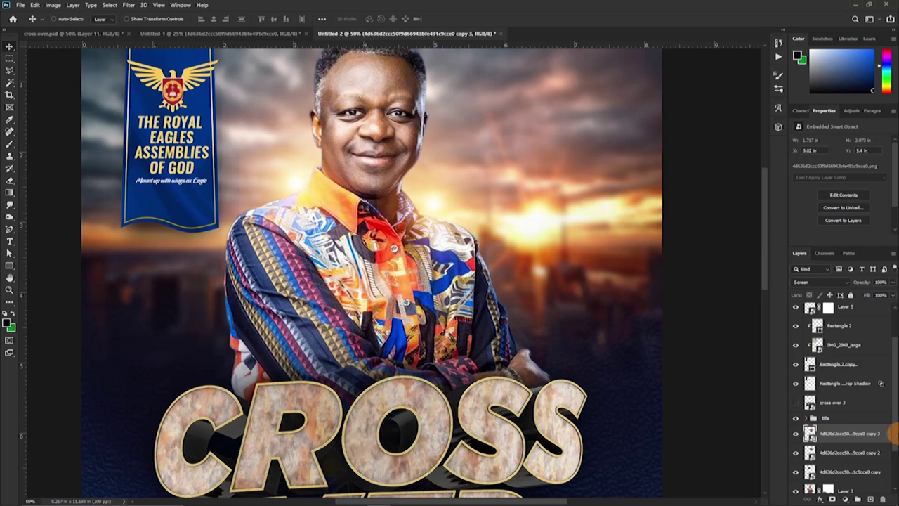
{"action": "left_click_drag", "start_coordinate": [831, 437], "coordinate": [831, 420]}
- Stretch the title's light flare to about 6.3 in wide and 3.46 in high, centred between CROSS and OVER
{"action": "scroll", "coordinate": [482, 407], "scroll_direction": "down", "scroll_amount": 1}
{"action": "scroll", "coordinate": [482, 407], "scroll_direction": "down", "scroll_amount": 6}
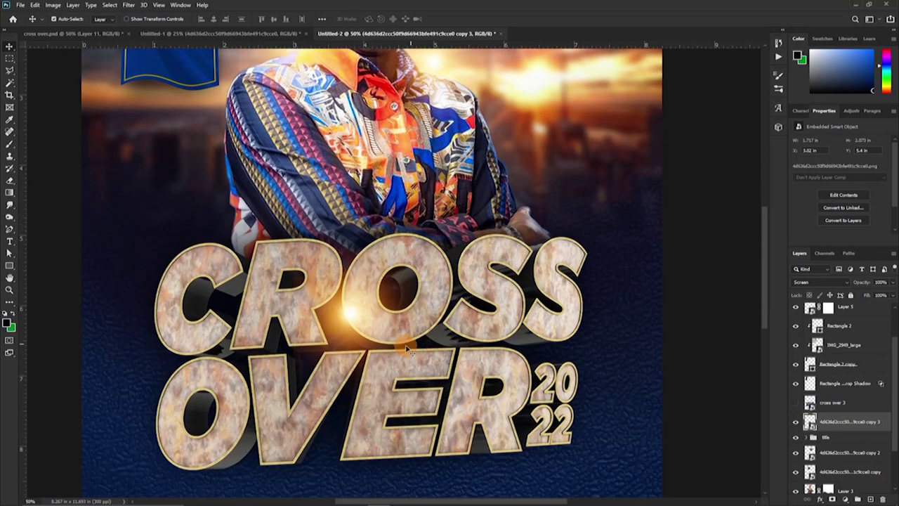
{"action": "key", "text": "ctrl+t"}
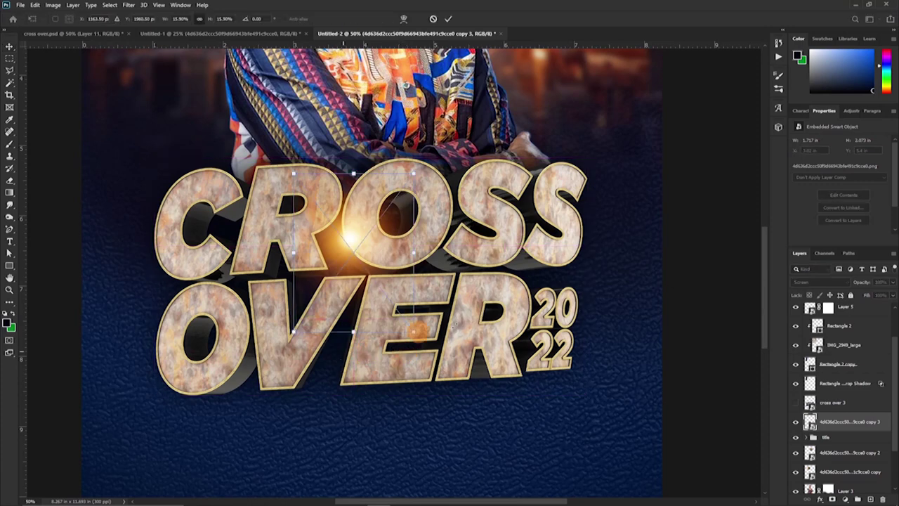
{"action": "left_click_drag", "start_coordinate": [414, 252], "coordinate": [591, 252]}
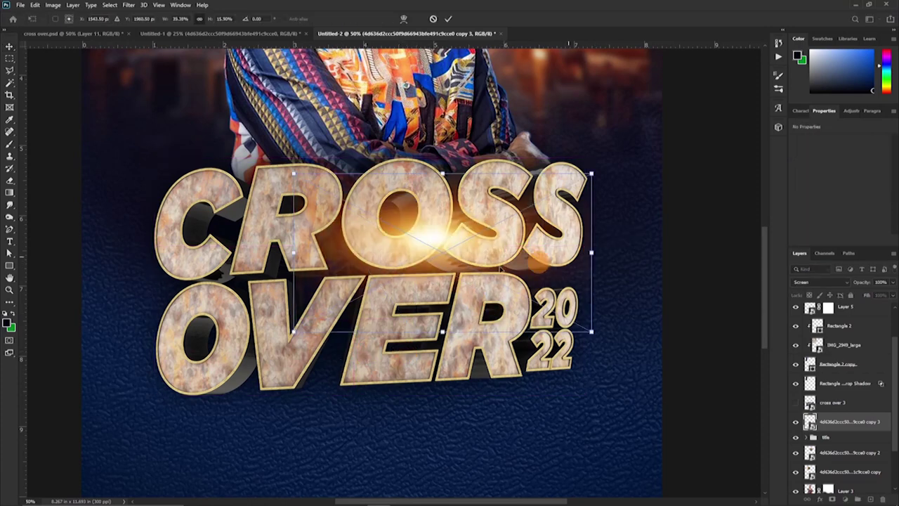
{"action": "left_click_drag", "start_coordinate": [294, 250], "coordinate": [147, 287]}
{"action": "left_click_drag", "start_coordinate": [363, 253], "coordinate": [390, 262]}
{"action": "left_click_drag", "start_coordinate": [393, 341], "coordinate": [393, 414]}
{"action": "left_click_drag", "start_coordinate": [393, 183], "coordinate": [393, 151]}
{"action": "left_click_drag", "start_coordinate": [386, 264], "coordinate": [395, 257]}
{"action": "key", "text": "Return"}
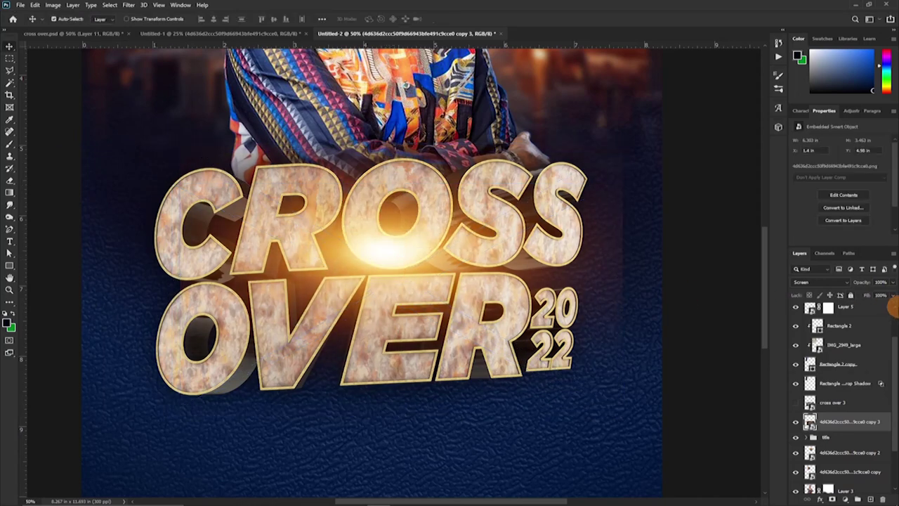
- Set the title flare's opacity to 50%, compare the title with and without it, and move its layer into the title group
{"action": "left_click_drag", "start_coordinate": [857, 283], "coordinate": [821, 290]}
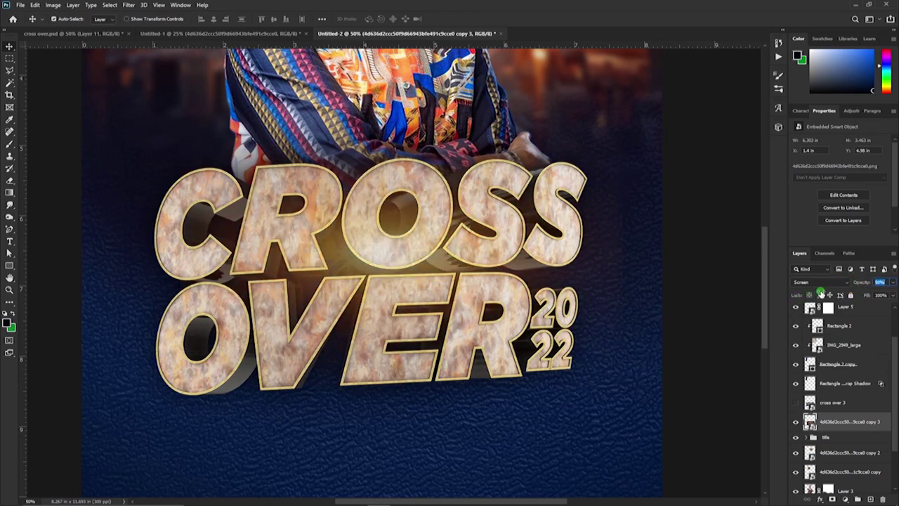
{"action": "left_click_drag", "start_coordinate": [379, 254], "coordinate": [393, 249]}
{"action": "left_click", "coordinate": [796, 422]}
{"action": "left_click", "coordinate": [796, 422]}
{"action": "left_click", "coordinate": [806, 437]}
{"action": "left_click_drag", "start_coordinate": [841, 421], "coordinate": [838, 442]}
{"action": "left_click", "coordinate": [806, 419]}
- Bring the INFO group from cross over.psd into the flyer and place it centred below the title
{"action": "left_click_drag", "start_coordinate": [347, 153], "coordinate": [383, 203]}
{"action": "left_click_drag", "start_coordinate": [380, 313], "coordinate": [386, 426]}
{"action": "left_click_drag", "start_coordinate": [392, 363], "coordinate": [351, 436]}
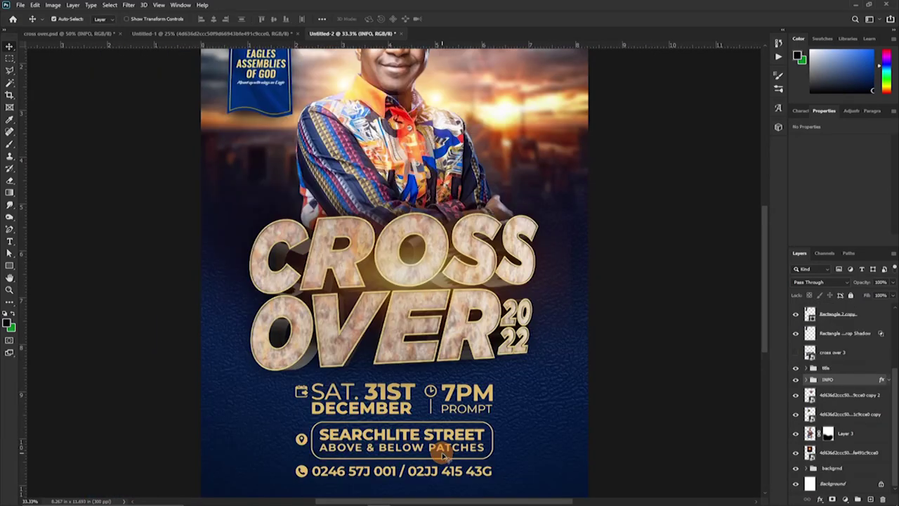
- Review the flyer from the banner and portrait down to the event details
{"action": "scroll", "coordinate": [460, 460], "scroll_direction": "down", "scroll_amount": 2}
{"action": "scroll", "coordinate": [415, 406], "scroll_direction": "up", "scroll_amount": 3}
{"action": "scroll", "coordinate": [411, 406], "scroll_direction": "down", "scroll_amount": 1}
{"action": "scroll", "coordinate": [401, 406], "scroll_direction": "up", "scroll_amount": 3}
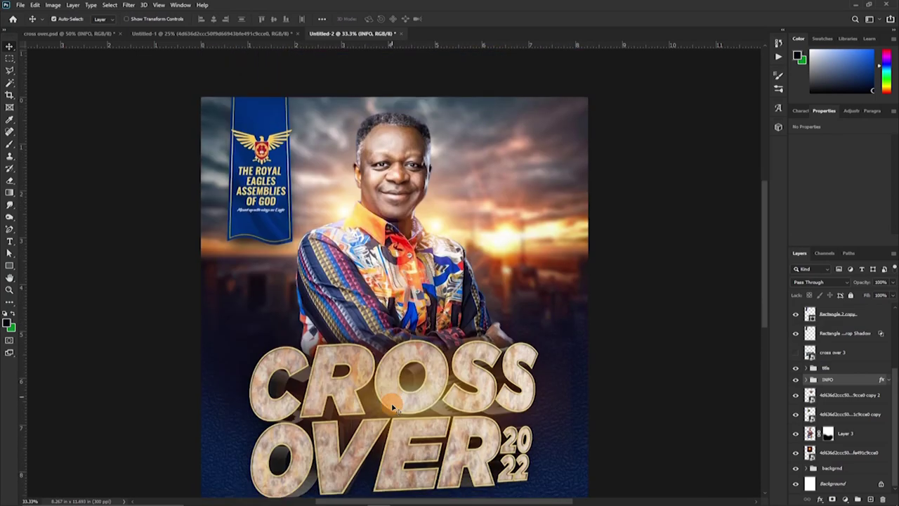
{"action": "scroll", "coordinate": [394, 408], "scroll_direction": "down", "scroll_amount": 5}
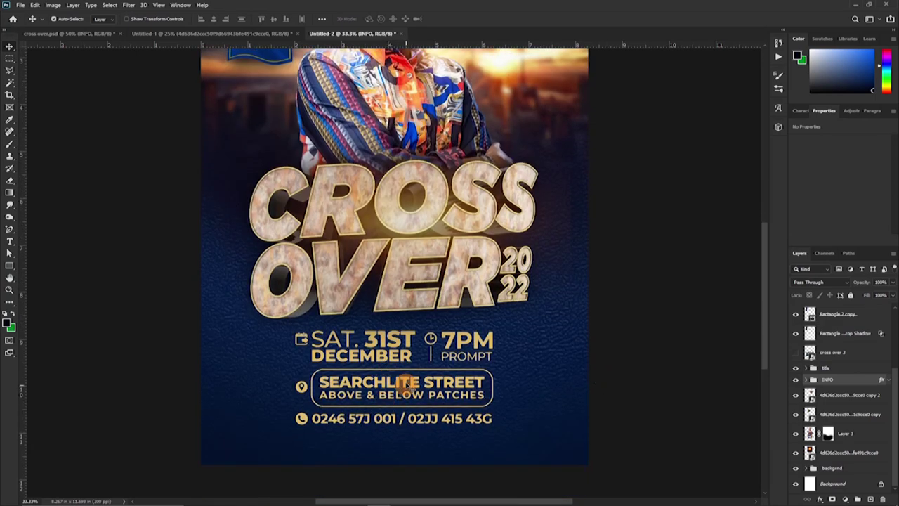
{"action": "scroll", "coordinate": [407, 395], "scroll_direction": "up", "scroll_amount": 8}
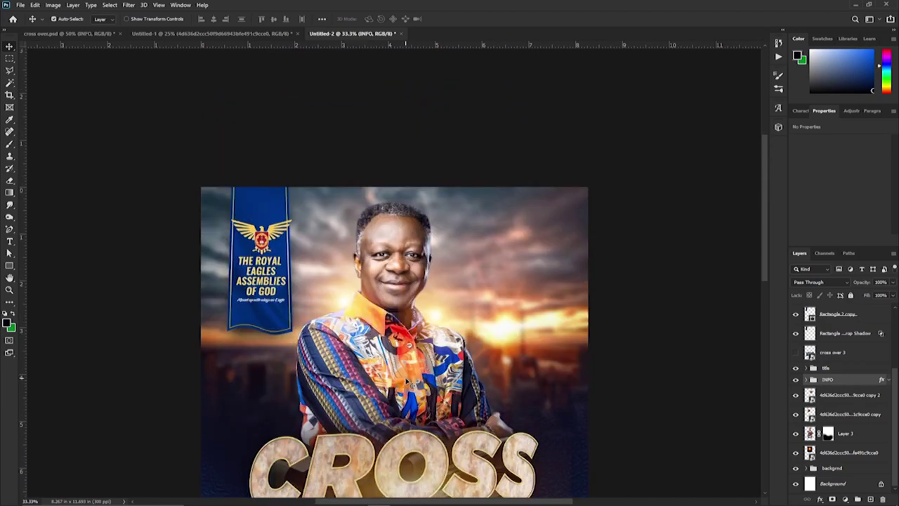
- Scale the eagle logo on the blue banner to 90.43% width and 95.09% height
{"action": "scroll", "coordinate": [405, 330], "scroll_direction": "down", "scroll_amount": 1}
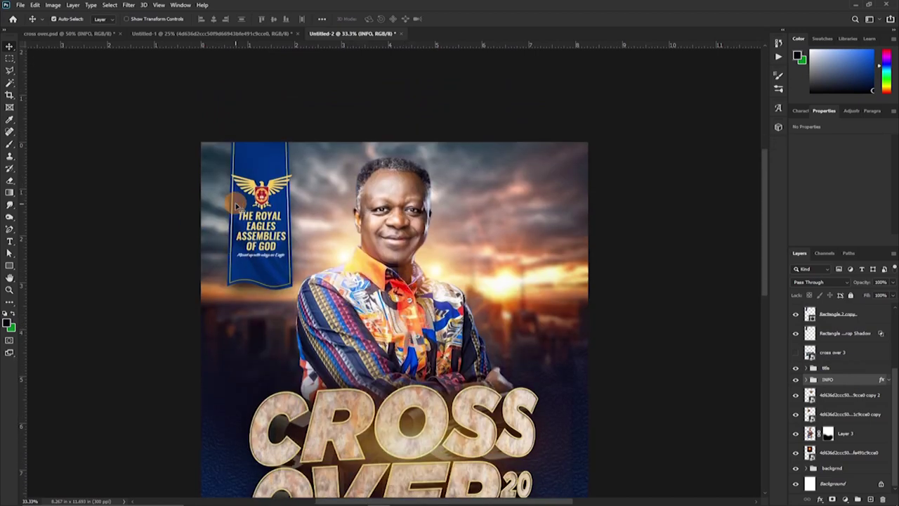
{"action": "left_click", "coordinate": [266, 195]}
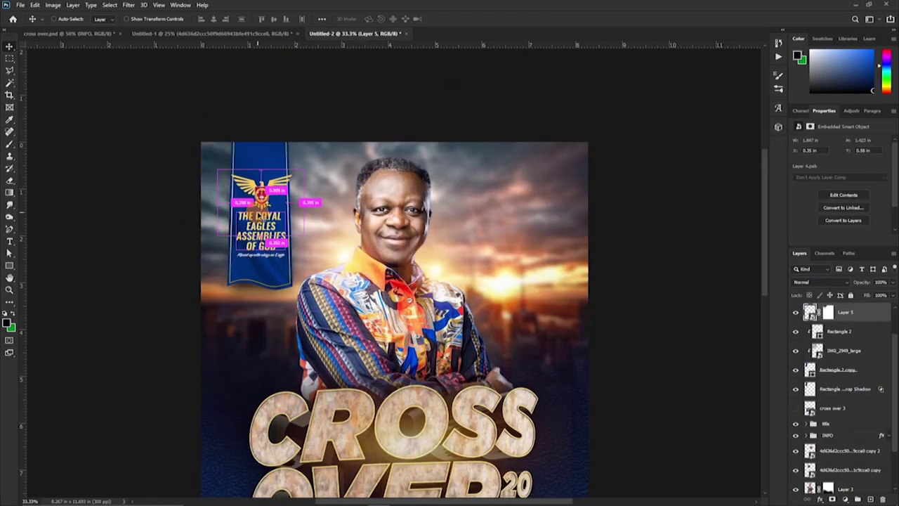
{"action": "key", "text": "ctrl+t"}
{"action": "left_click_drag", "start_coordinate": [304, 167], "coordinate": [273, 180]}
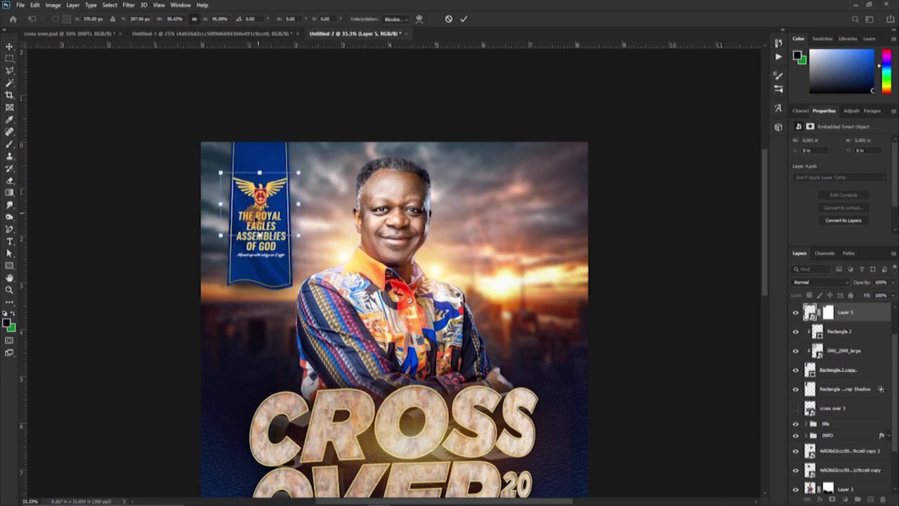
{"action": "key", "text": "Return"}
- Check the resized banner logo against the portrait, the title and the rest of the flyer
{"action": "scroll", "coordinate": [357, 357], "scroll_direction": "down", "scroll_amount": 5}
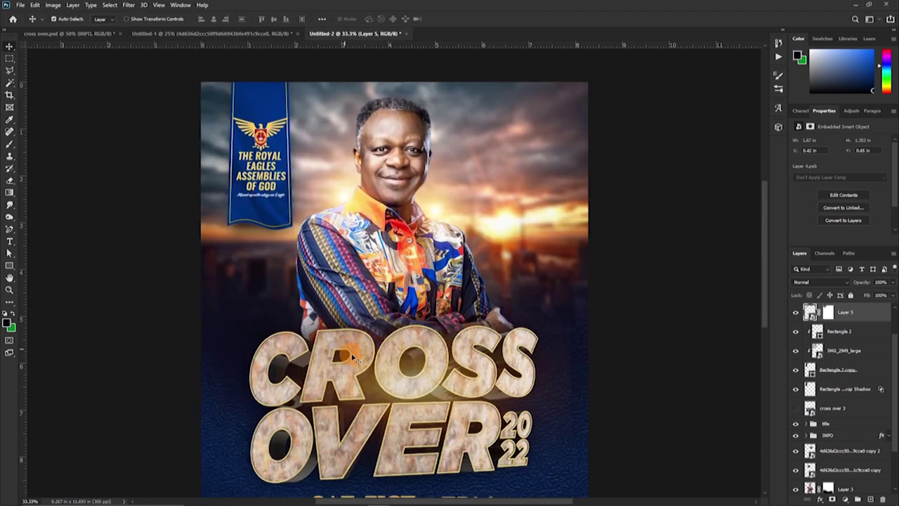
{"action": "scroll", "coordinate": [357, 356], "scroll_direction": "up", "scroll_amount": 1}
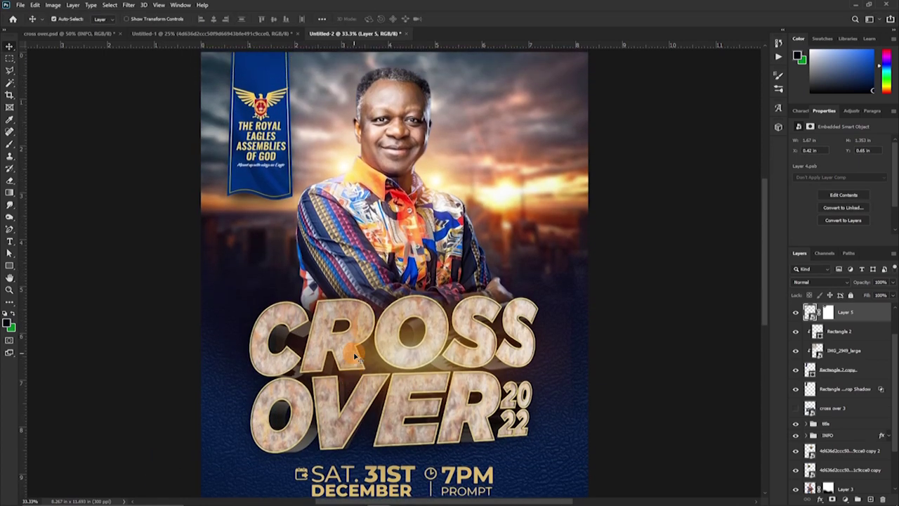
{"action": "scroll", "coordinate": [376, 340], "scroll_direction": "down", "scroll_amount": 2}
{"action": "scroll", "coordinate": [393, 316], "scroll_direction": "up", "scroll_amount": 2}
{"action": "scroll", "coordinate": [259, 204], "scroll_direction": "up", "scroll_amount": 1}
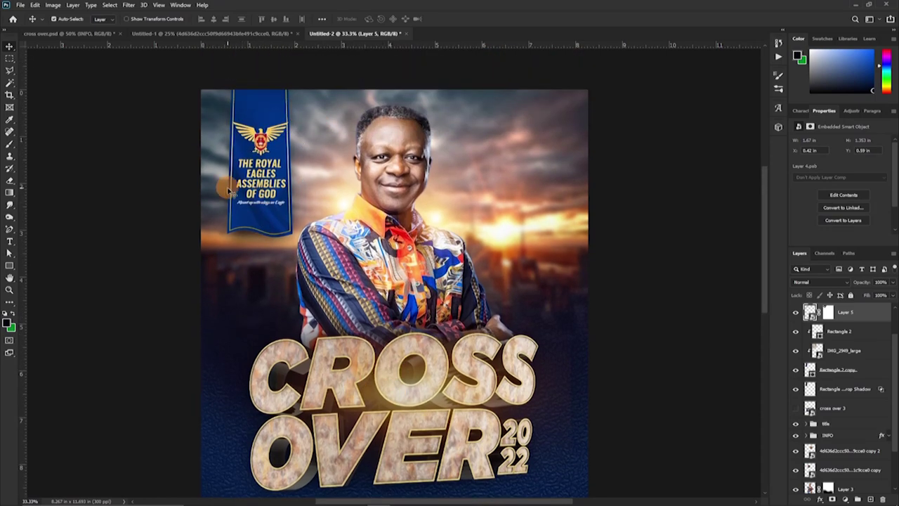
{"action": "scroll", "coordinate": [239, 182], "scroll_direction": "down", "scroll_amount": 5}
{"action": "scroll", "coordinate": [364, 267], "scroll_direction": "up", "scroll_amount": 2}
{"action": "scroll", "coordinate": [363, 267], "scroll_direction": "up", "scroll_amount": 5}
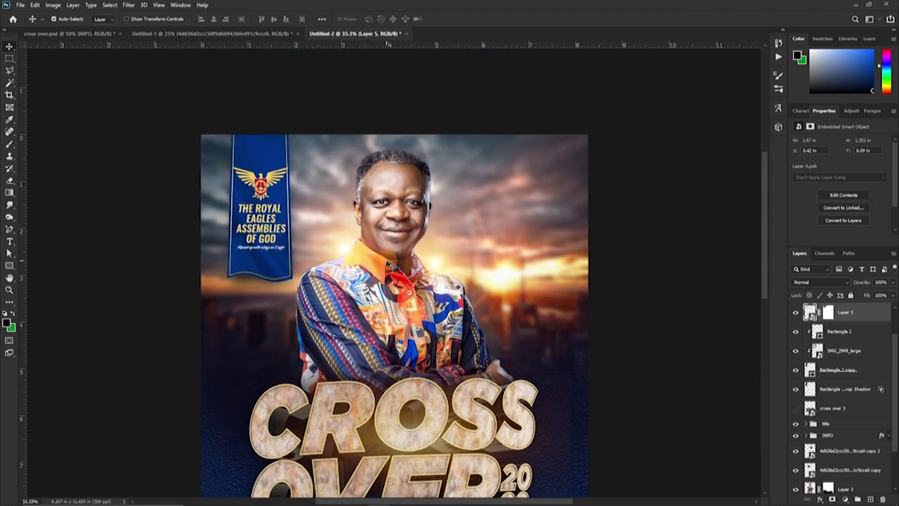
{"action": "scroll", "coordinate": [413, 257], "scroll_direction": "down", "scroll_amount": 2}
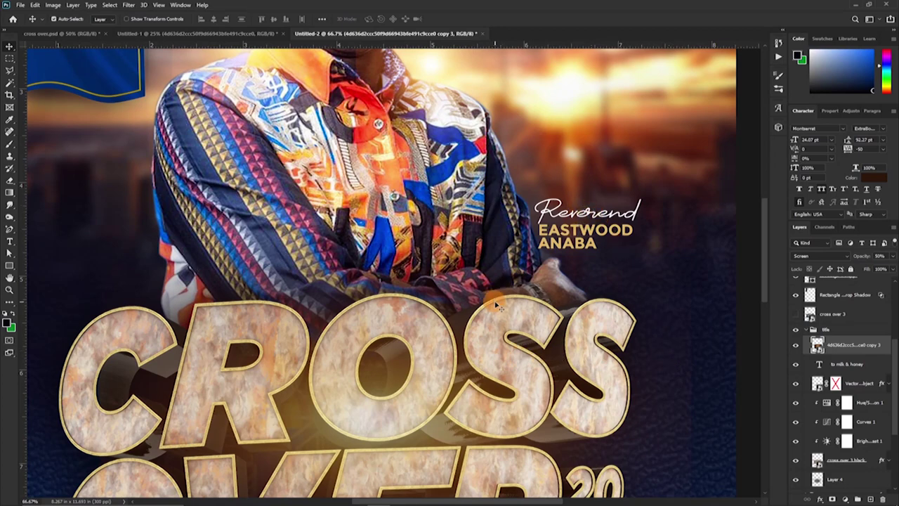
- Examine the ribbon over the title and the speaker's name beside the portrait up close, and view the whole flyer
{"action": "key", "text": "space"}
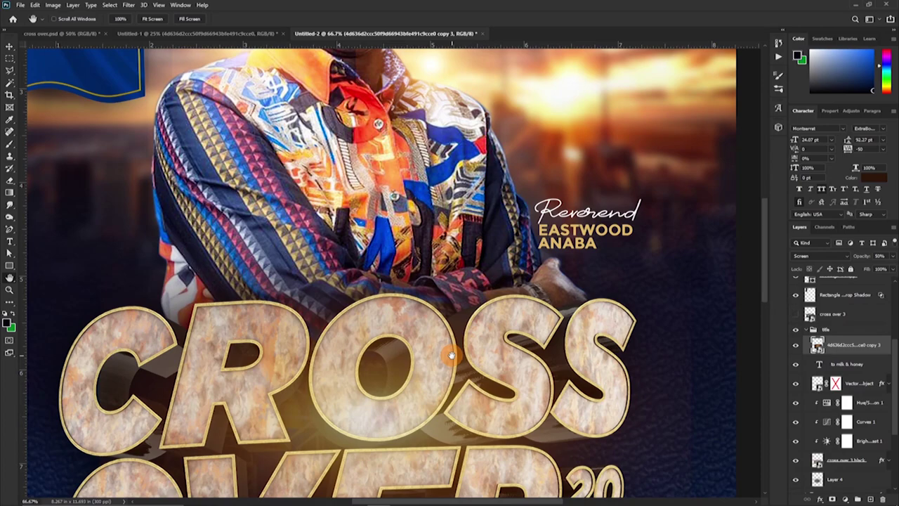
{"action": "left_click_drag", "start_coordinate": [496, 353], "coordinate": [486, 232]}
{"action": "left_click_drag", "start_coordinate": [422, 261], "coordinate": [457, 381]}
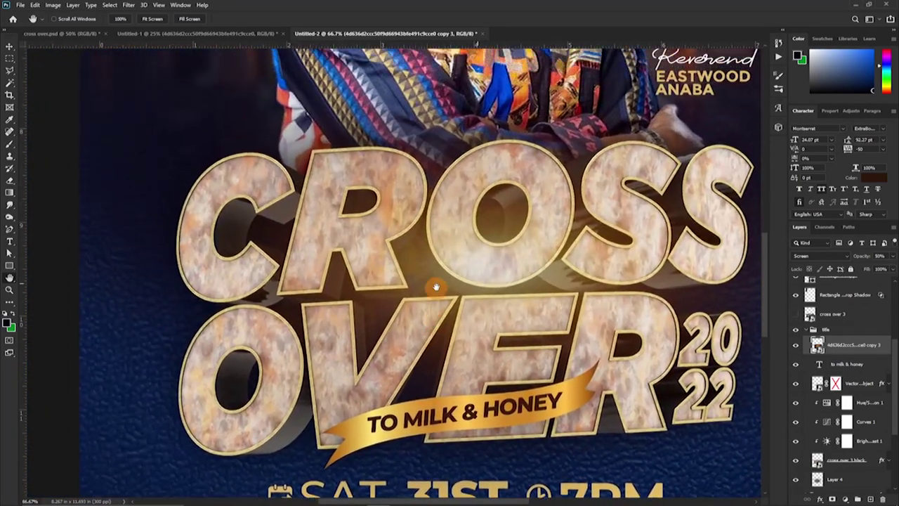
{"action": "left_click_drag", "start_coordinate": [436, 292], "coordinate": [431, 442]}
{"action": "left_click_drag", "start_coordinate": [611, 352], "coordinate": [517, 202]}
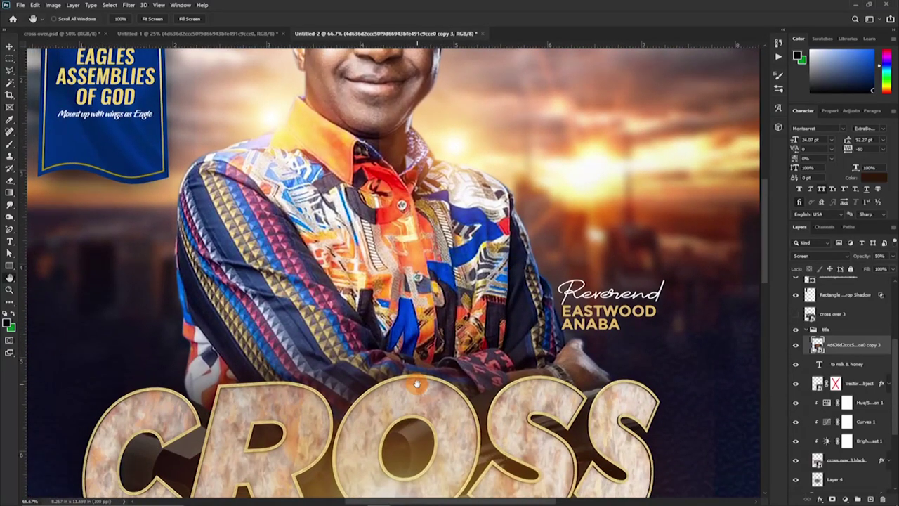
{"action": "key", "text": "ctrl+minus"}
{"action": "key", "text": "ctrl+minus"}
{"action": "key", "text": "ctrl+minus"}
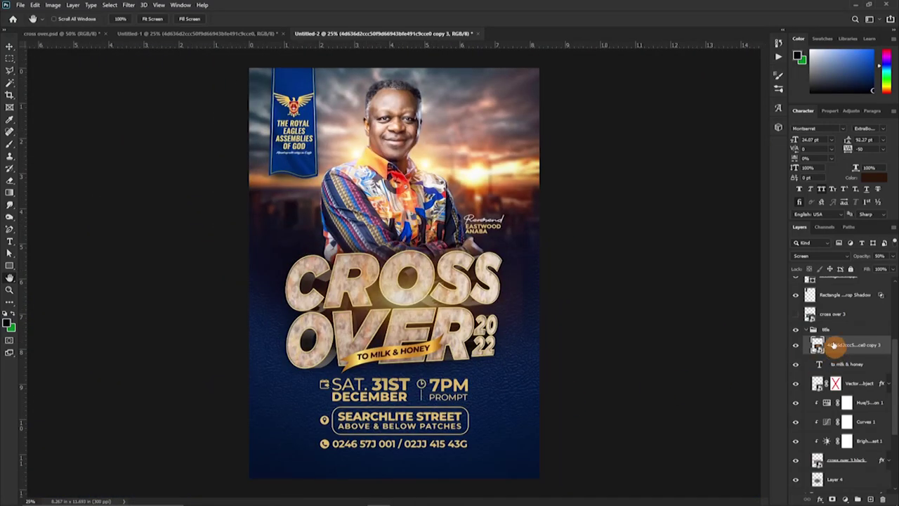
- Move the hidden cross over 3 layer into the title group beneath the ribbon object and compare the title with it shown and hidden
{"action": "left_click_drag", "start_coordinate": [829, 345], "coordinate": [792, 393]}
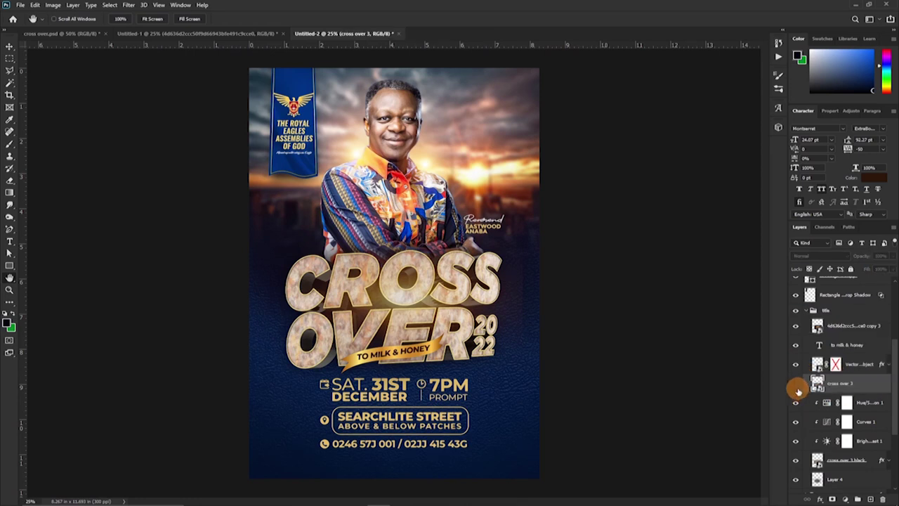
{"action": "left_click", "coordinate": [796, 384]}
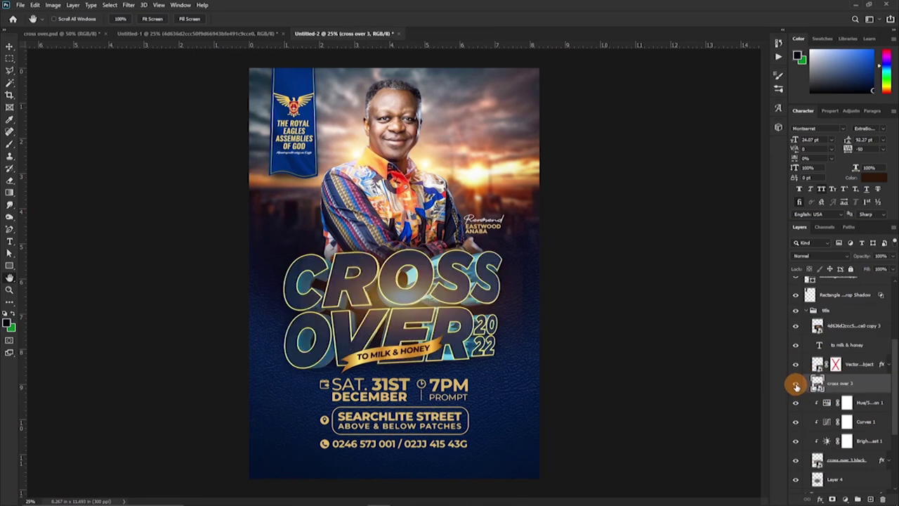
{"action": "left_click", "coordinate": [796, 385]}
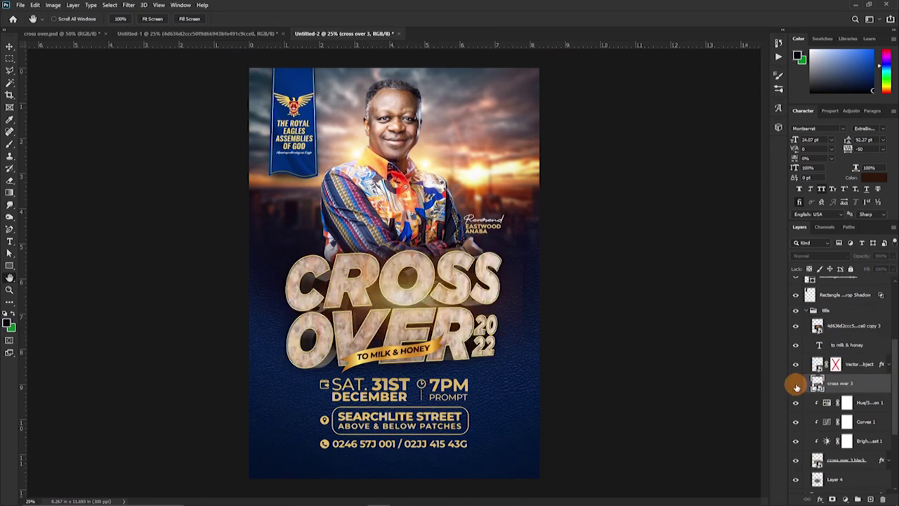
{"action": "left_click", "coordinate": [796, 385]}
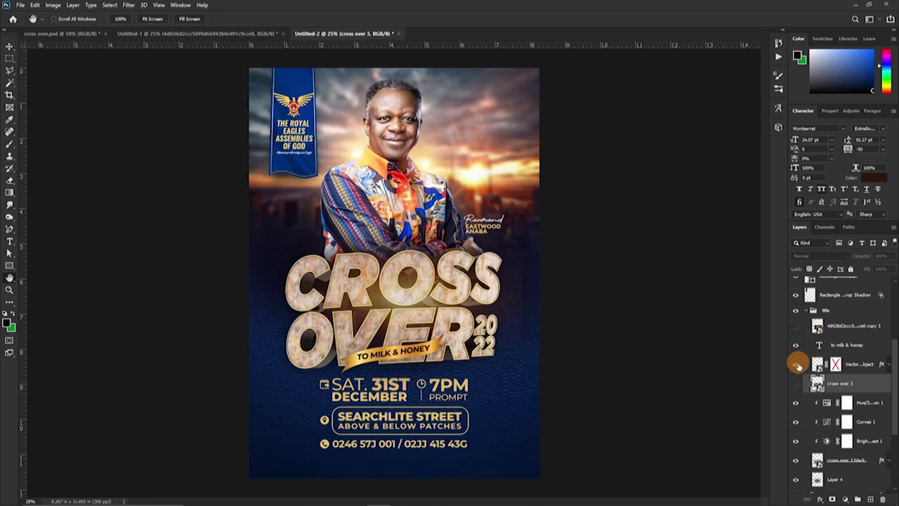
{"action": "left_click", "coordinate": [797, 385]}
{"action": "left_click", "coordinate": [797, 385]}
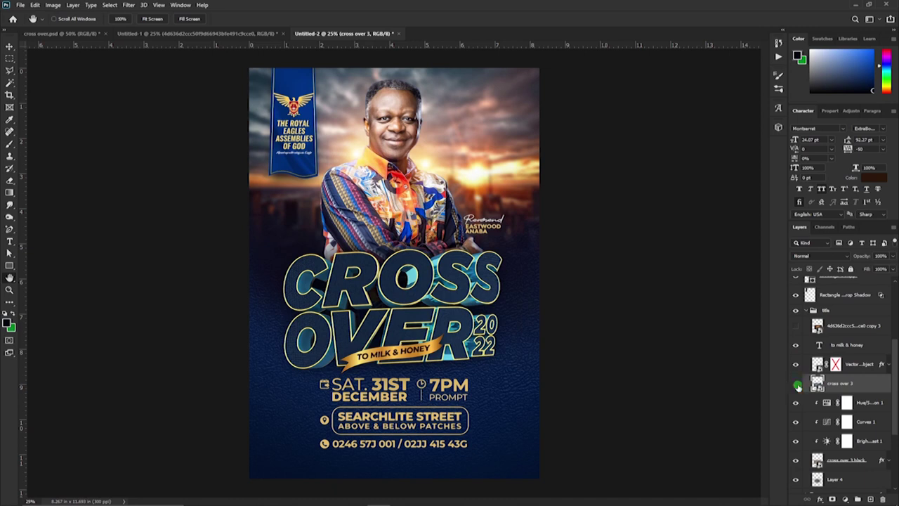
{"action": "left_click", "coordinate": [797, 385]}
{"action": "left_click", "coordinate": [796, 325]}
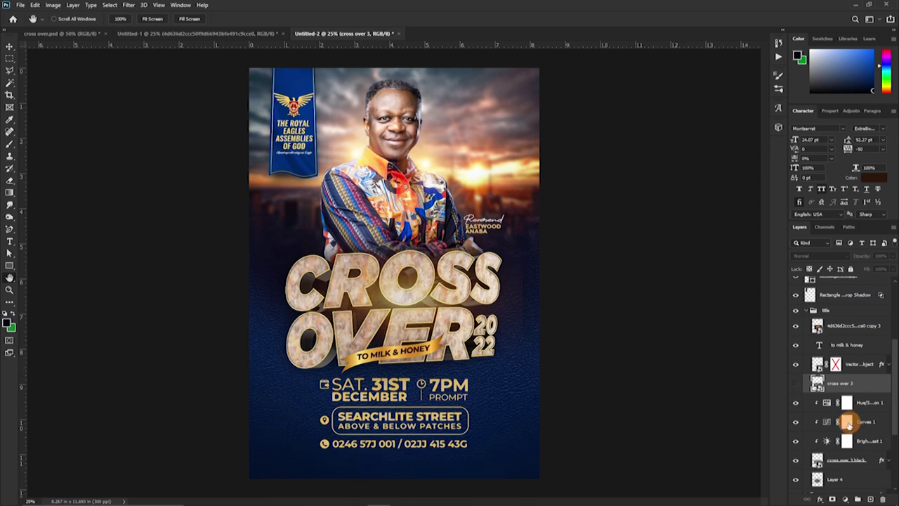
- Expand the background group, check the Rectangle 1 fill colour without changing it, and duplicate that layer
{"action": "scroll", "coordinate": [851, 421], "scroll_direction": "down", "scroll_amount": 5}
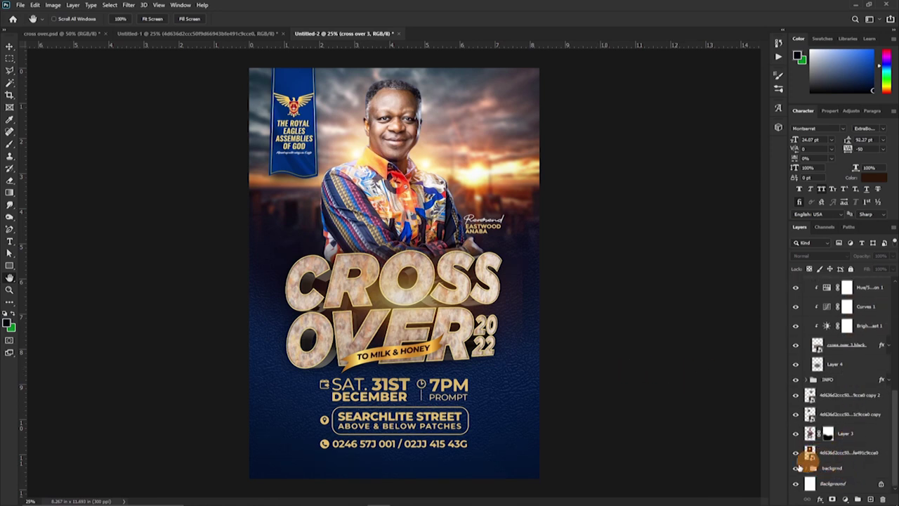
{"action": "left_click", "coordinate": [807, 469]}
{"action": "scroll", "coordinate": [815, 457], "scroll_direction": "down", "scroll_amount": 5}
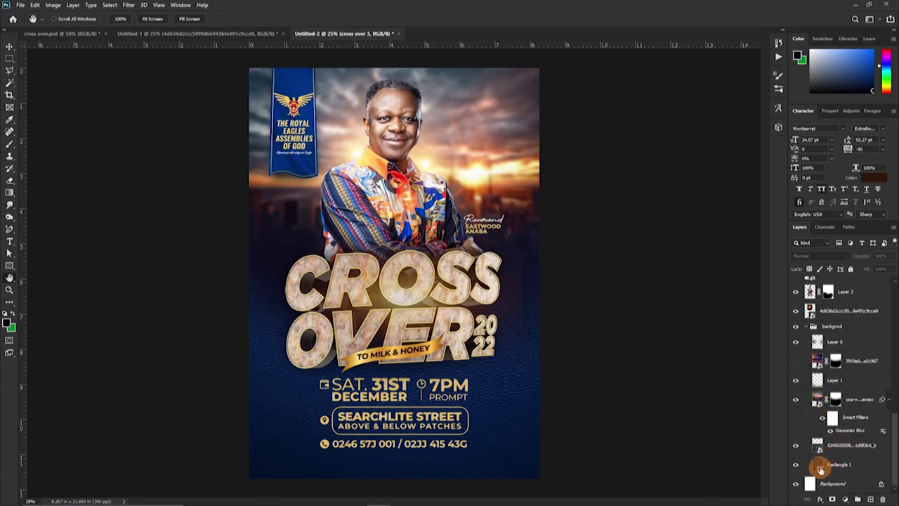
{"action": "double_click", "coordinate": [818, 466]}
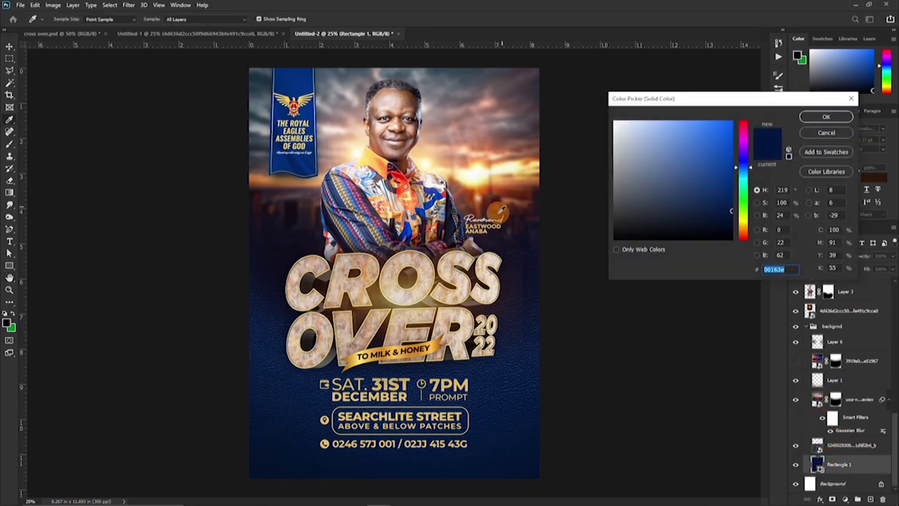
{"action": "left_click", "coordinate": [523, 211]}
{"action": "key", "text": "Escape"}
{"action": "key", "text": "ctrl+j"}
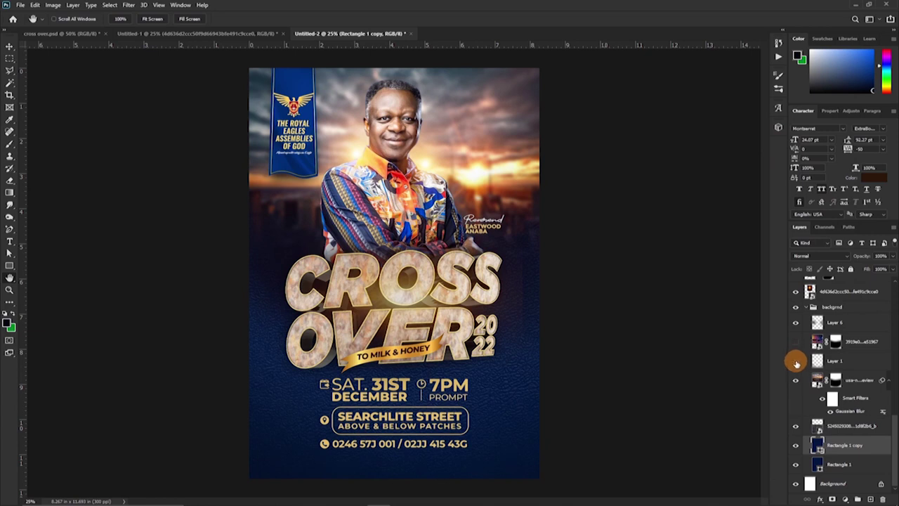
- Hide Layer 1 in the background group and set the Rectangle 1 copy's fill colour to #320d09
{"action": "left_click", "coordinate": [796, 361]}
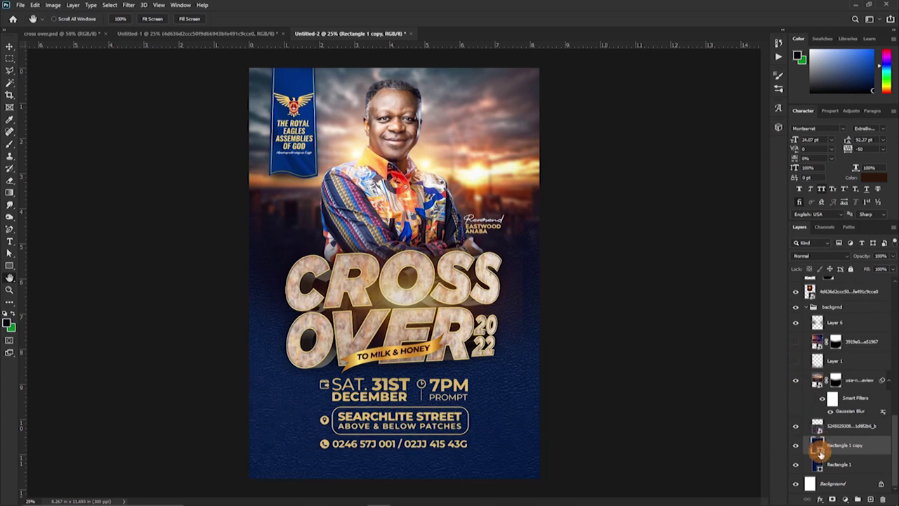
{"action": "double_click", "coordinate": [818, 450]}
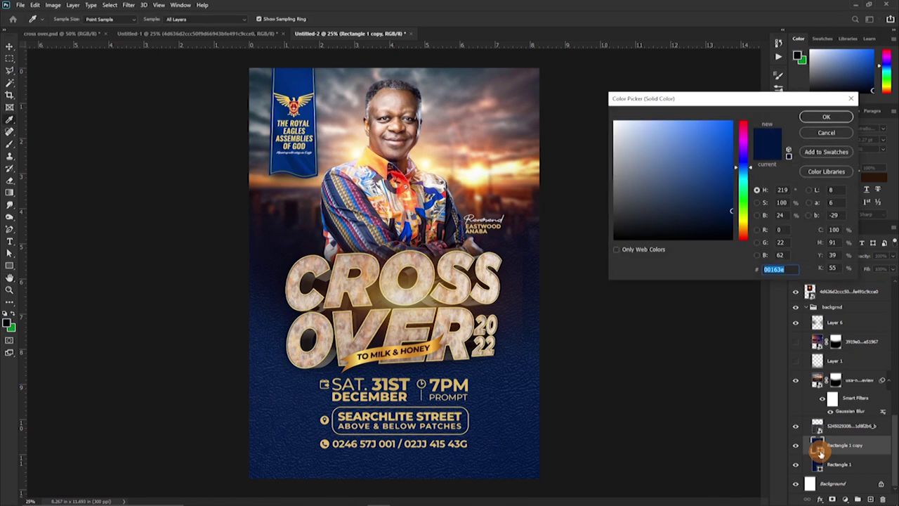
{"action": "key", "text": "ctrl+v"}
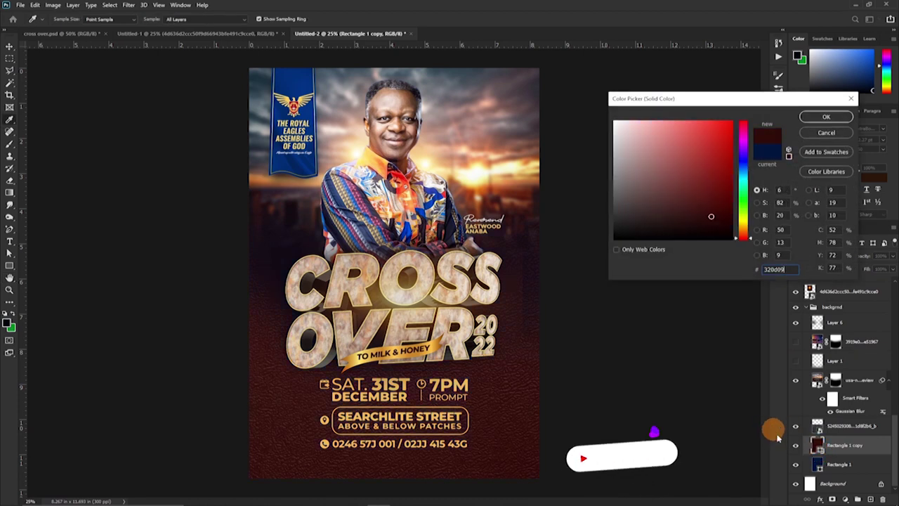
{"action": "left_click", "coordinate": [824, 116]}
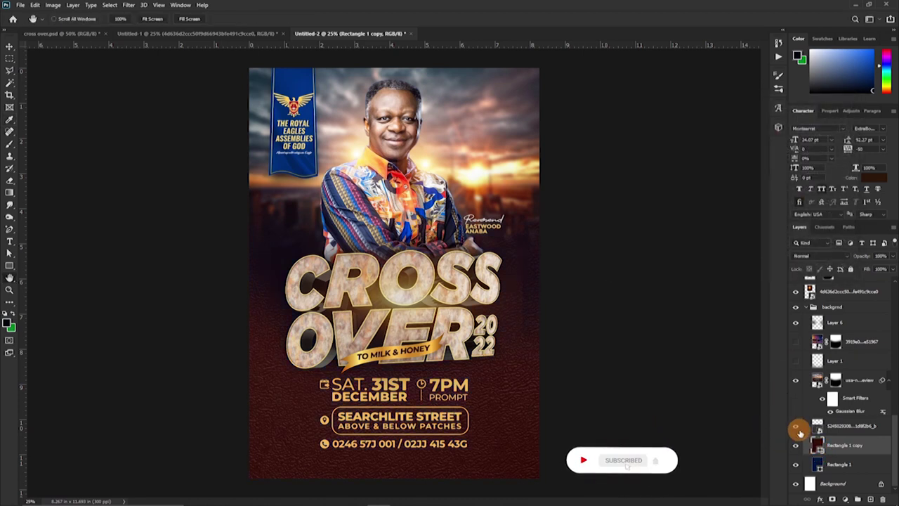
- Compare the flyer's background with Layer 1 shown and hidden, and with the dark red Rectangle 1 copy shown and hidden
{"action": "left_click", "coordinate": [795, 362]}
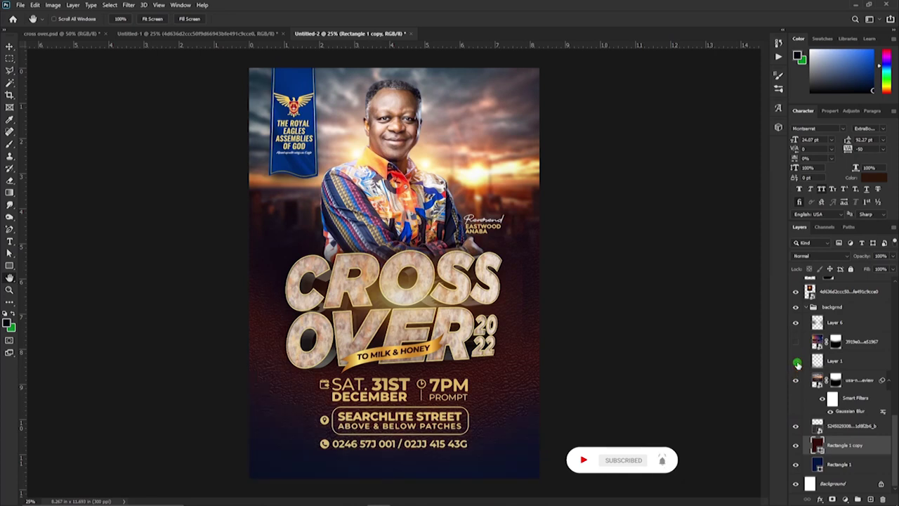
{"action": "left_click", "coordinate": [797, 361]}
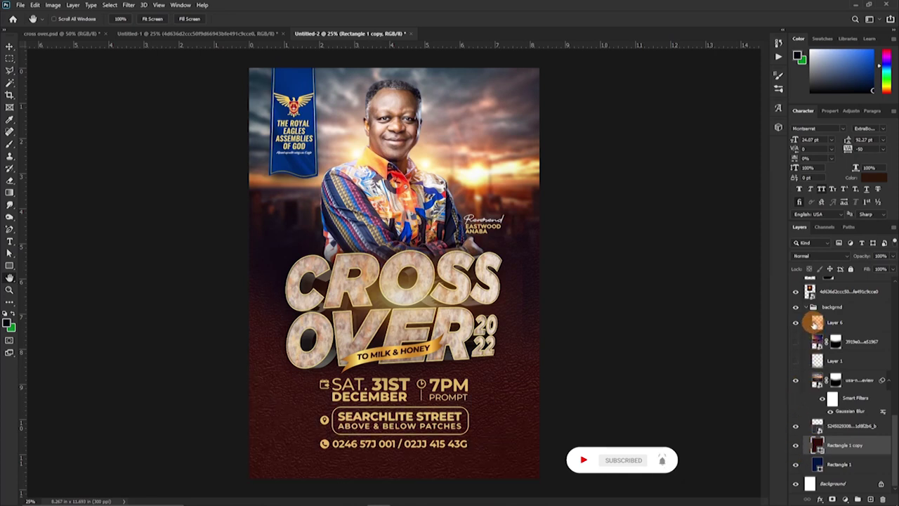
{"action": "left_click", "coordinate": [796, 446]}
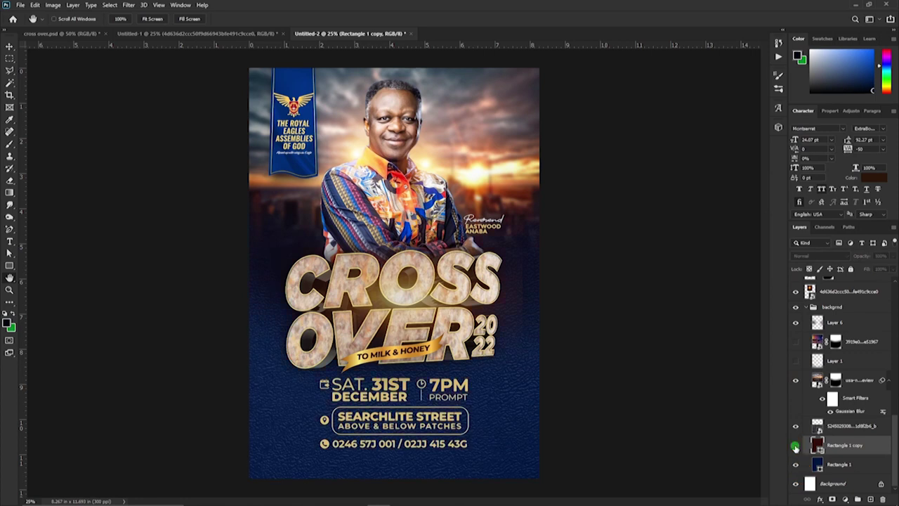
{"action": "left_click", "coordinate": [796, 447]}
{"action": "left_click", "coordinate": [796, 447]}
- Compare the title over the dark red background with the cross over 3 layer shown and hidden
{"action": "scroll", "coordinate": [813, 422], "scroll_direction": "up", "scroll_amount": 3}
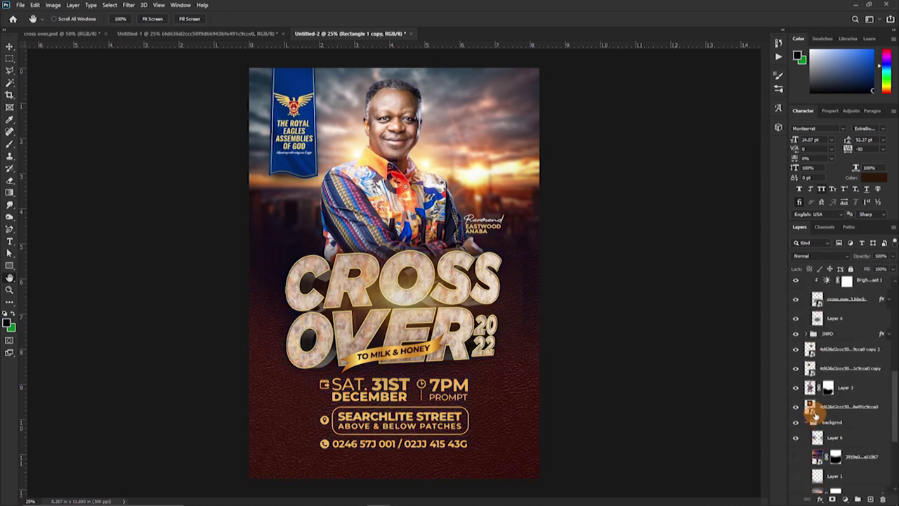
{"action": "scroll", "coordinate": [814, 416], "scroll_direction": "up", "scroll_amount": 5}
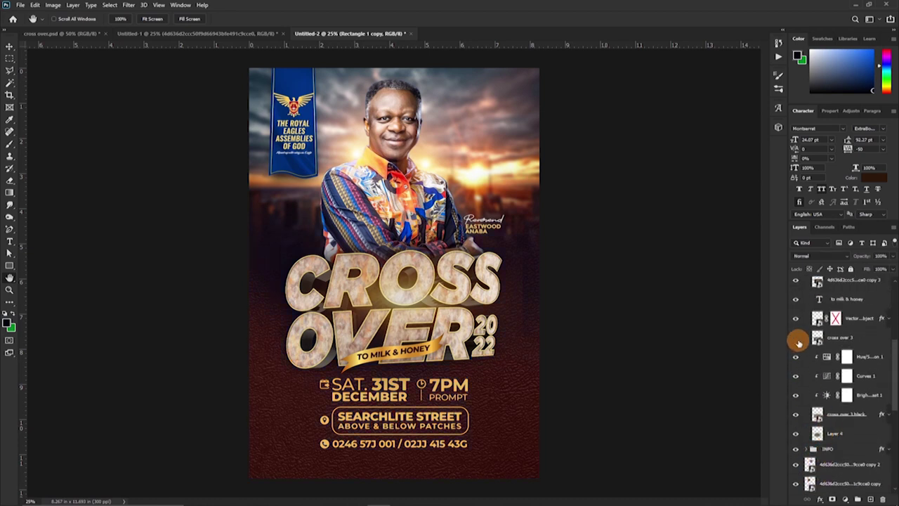
{"action": "left_click", "coordinate": [796, 339]}
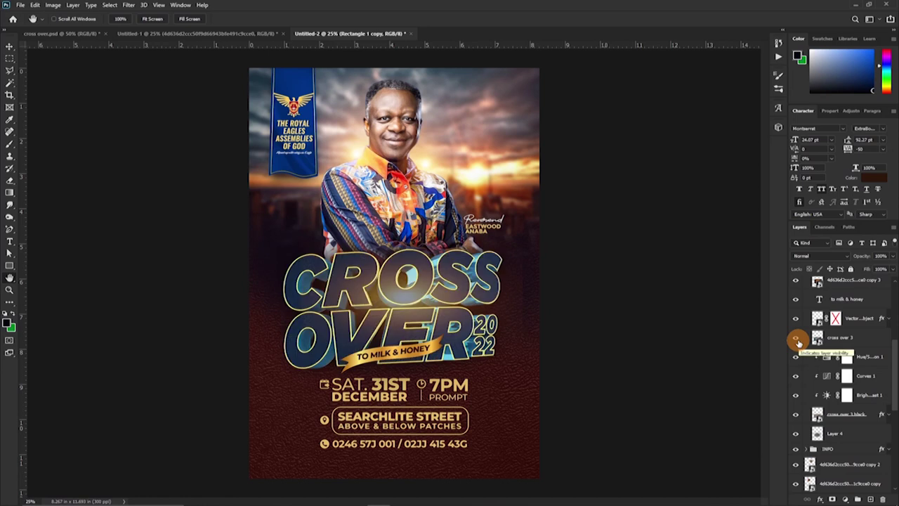
{"action": "left_click", "coordinate": [798, 340]}
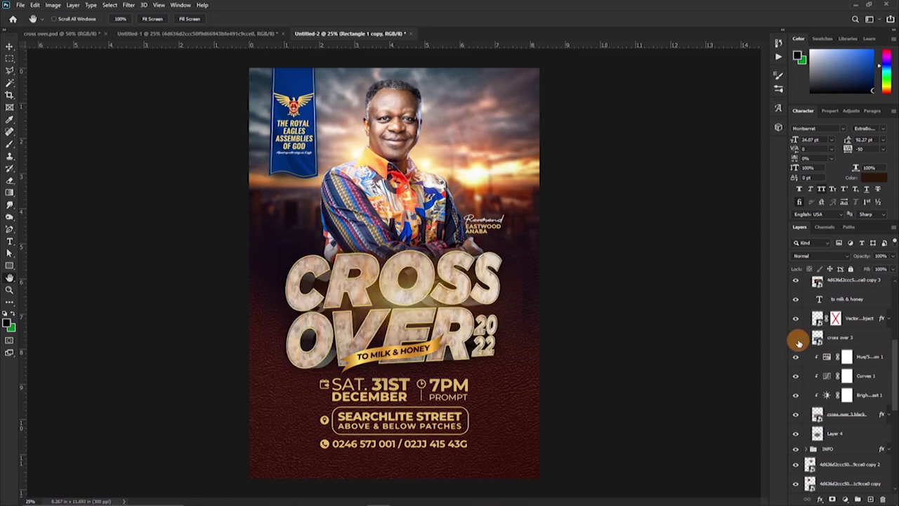
{"action": "left_click", "coordinate": [796, 340]}
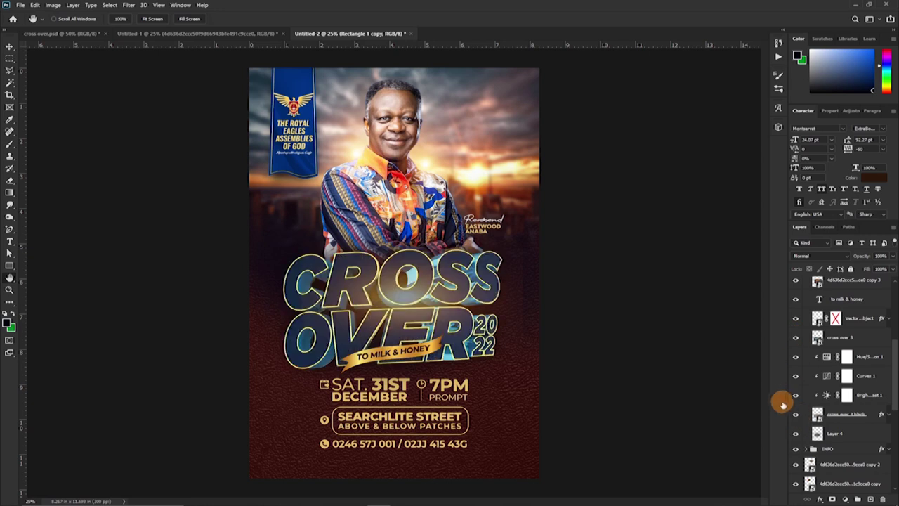
- Hide the Rectangle 1 copy layer and show Layer 1 in the background group to restore the blue background
{"action": "scroll", "coordinate": [815, 435], "scroll_direction": "down", "scroll_amount": 5}
{"action": "scroll", "coordinate": [821, 460], "scroll_direction": "down", "scroll_amount": 1}
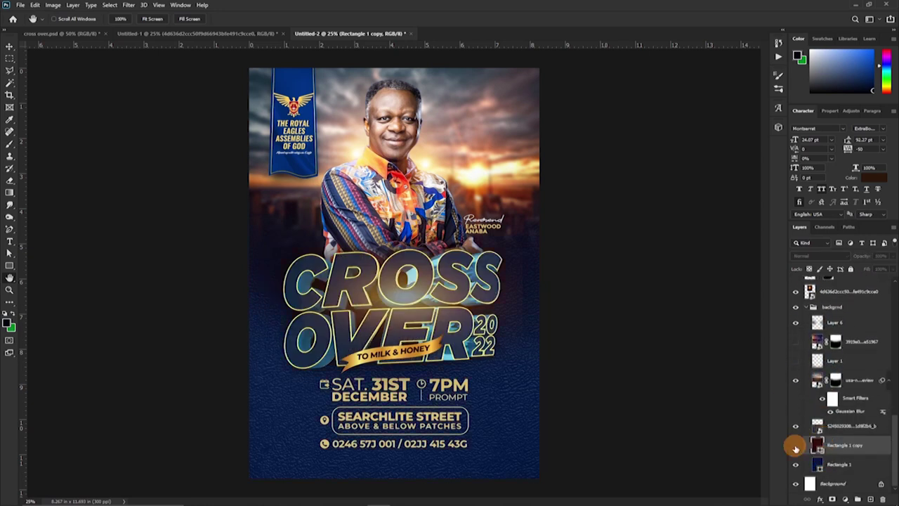
{"action": "left_click", "coordinate": [796, 446]}
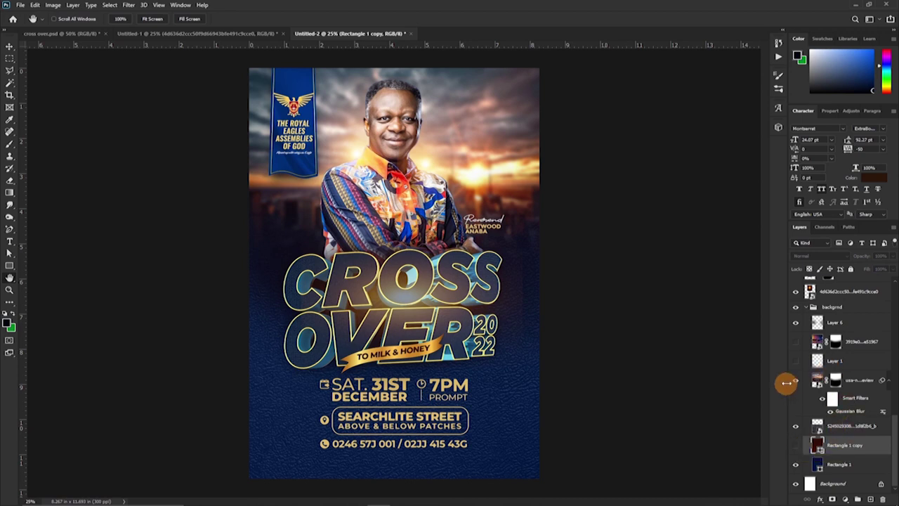
{"action": "left_click", "coordinate": [796, 363]}
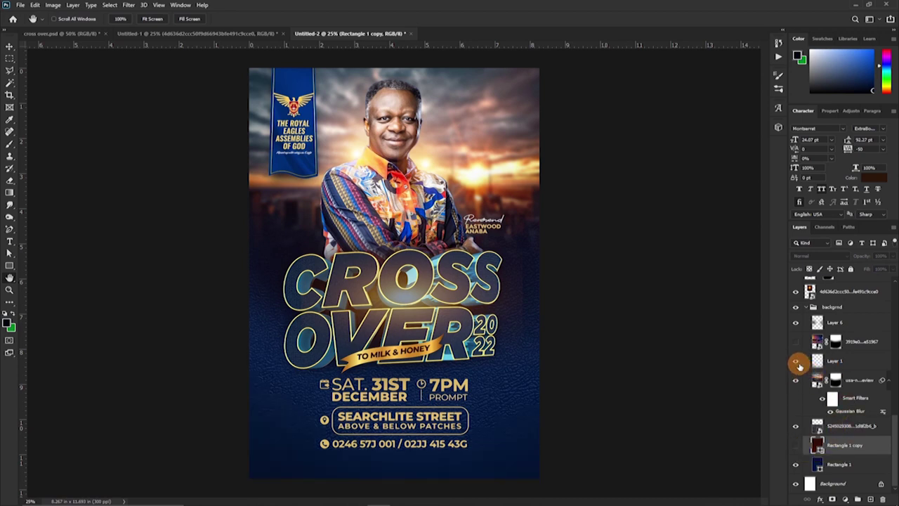
- Hide the cross over 3 layer in the title group to bring back the textured gold title
{"action": "scroll", "coordinate": [815, 407], "scroll_direction": "up", "scroll_amount": 4}
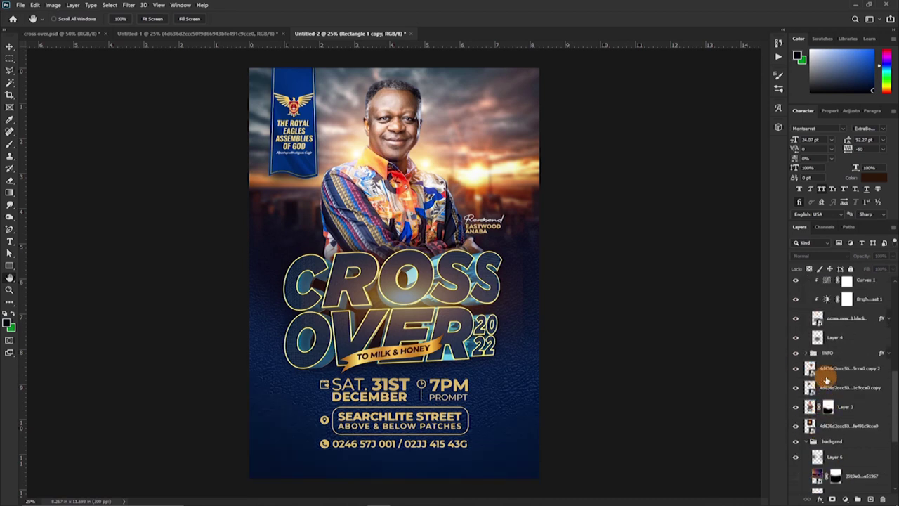
{"action": "scroll", "coordinate": [826, 379], "scroll_direction": "up", "scroll_amount": 3}
{"action": "left_click", "coordinate": [811, 341]}
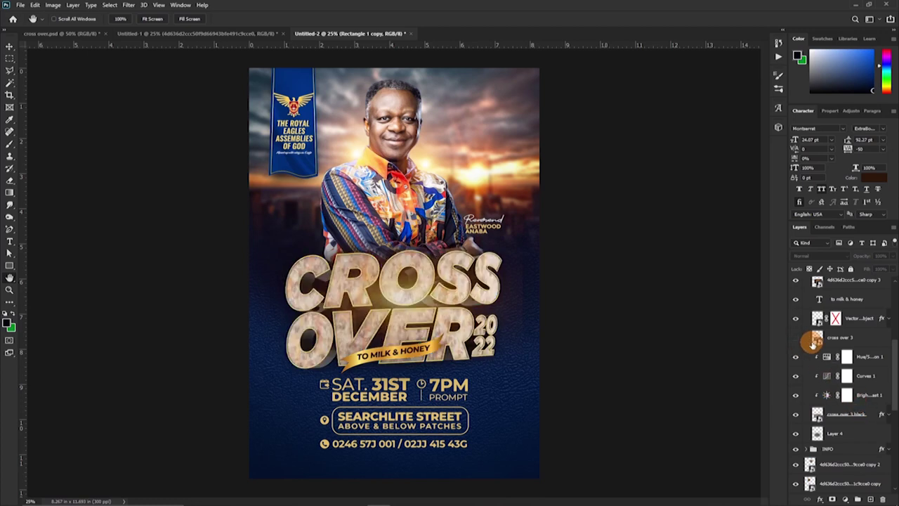
{"action": "scroll", "coordinate": [813, 343], "scroll_direction": "up", "scroll_amount": 3}
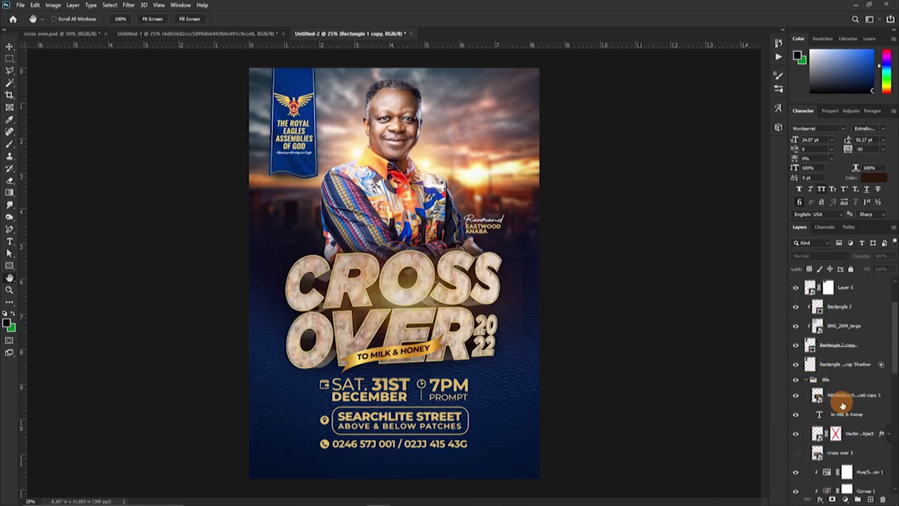
{"action": "scroll", "coordinate": [838, 404], "scroll_direction": "up", "scroll_amount": 1}
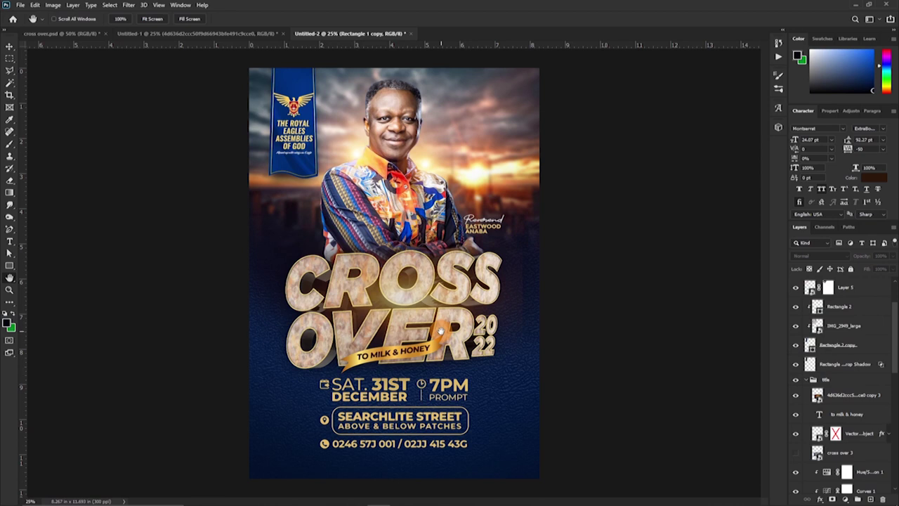